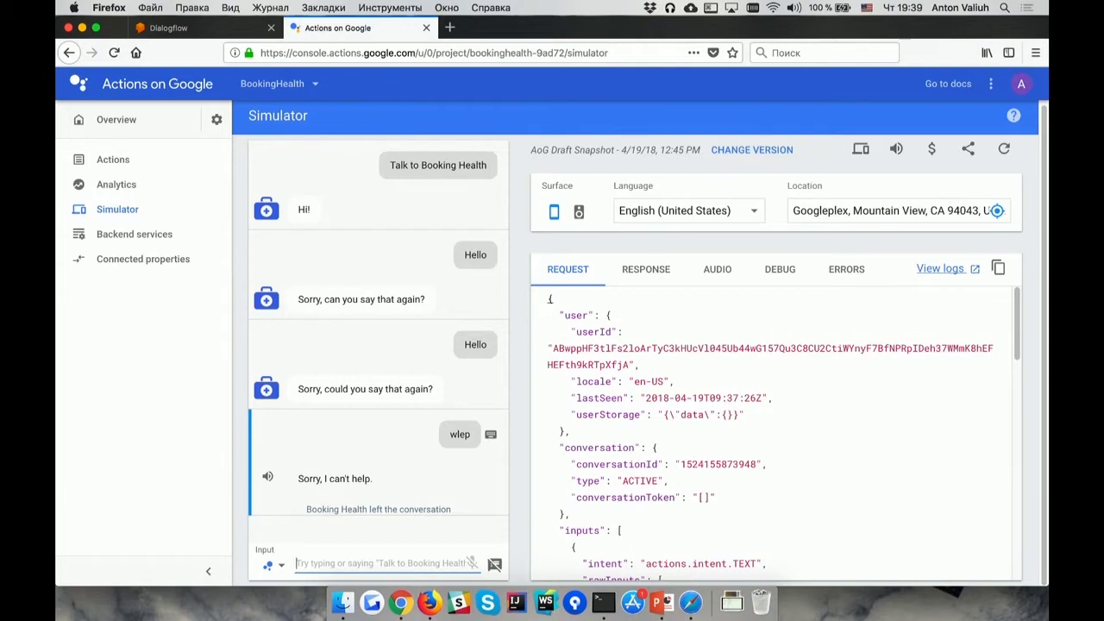
# Examine the simulator's request JSON for the "wlep" query, including the raw text argument and surface capabilities.
pyautogui.scroll(-1, 737, 422)
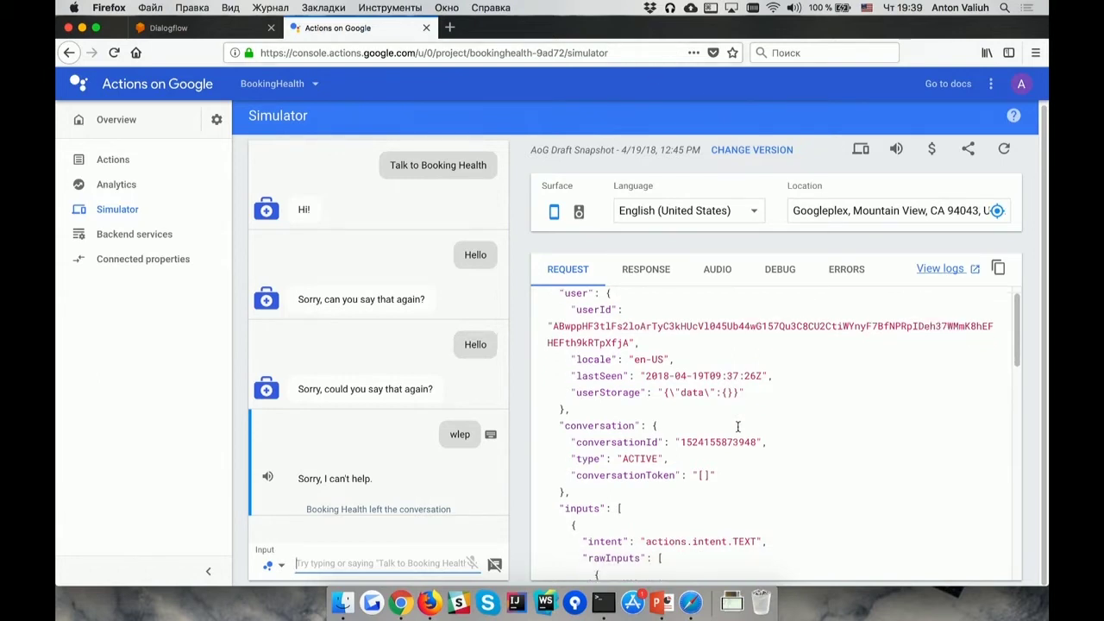
pyautogui.scroll(1, 738, 424)
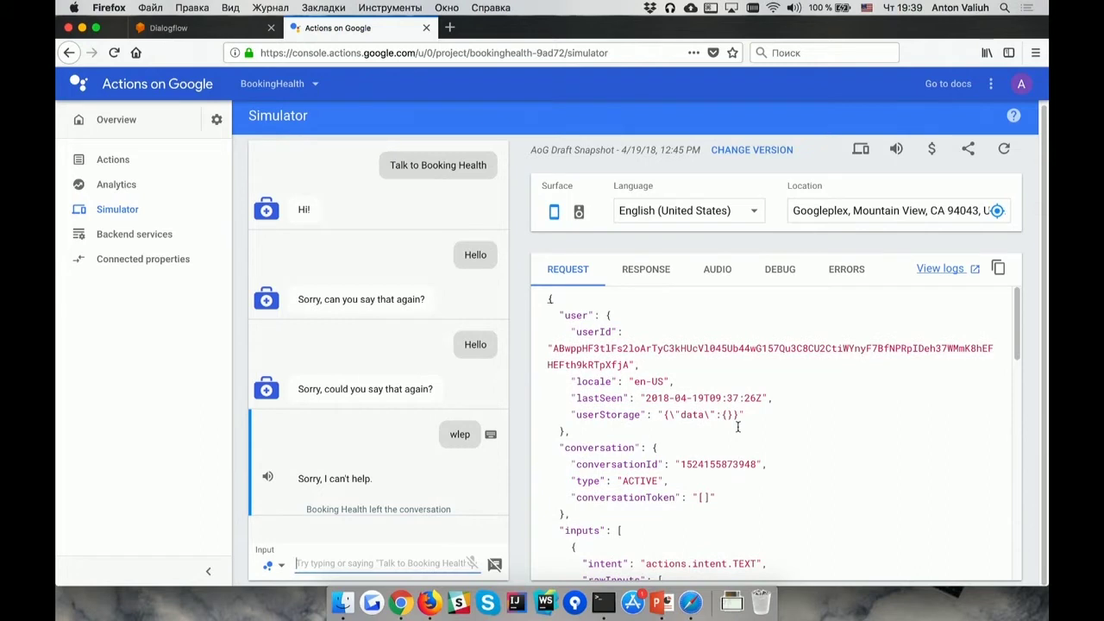
pyautogui.click(649, 271)
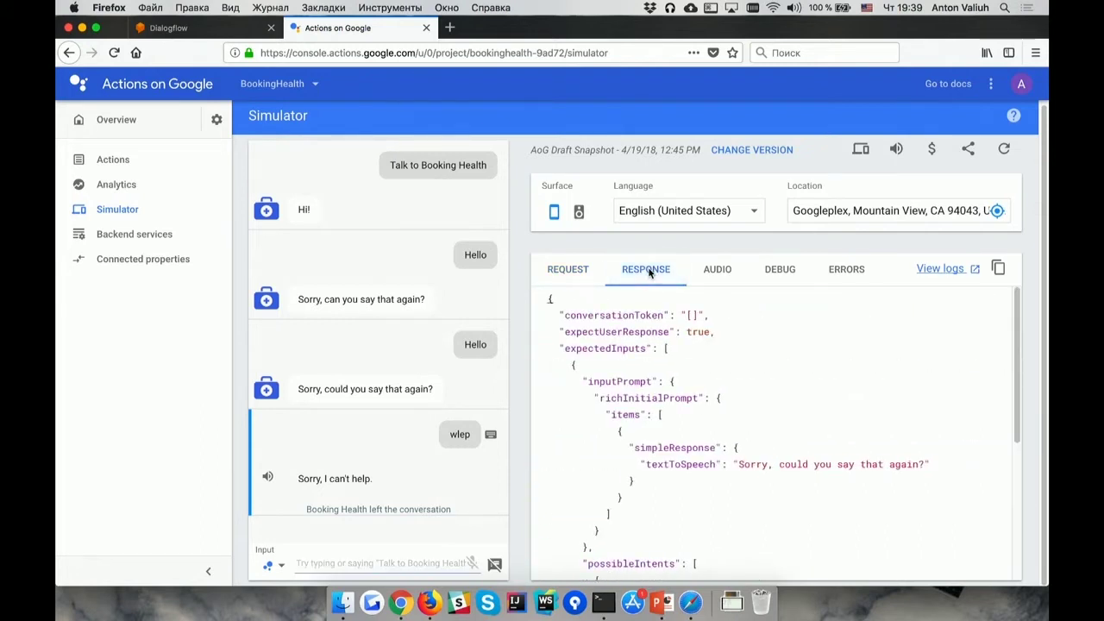
pyautogui.click(566, 268)
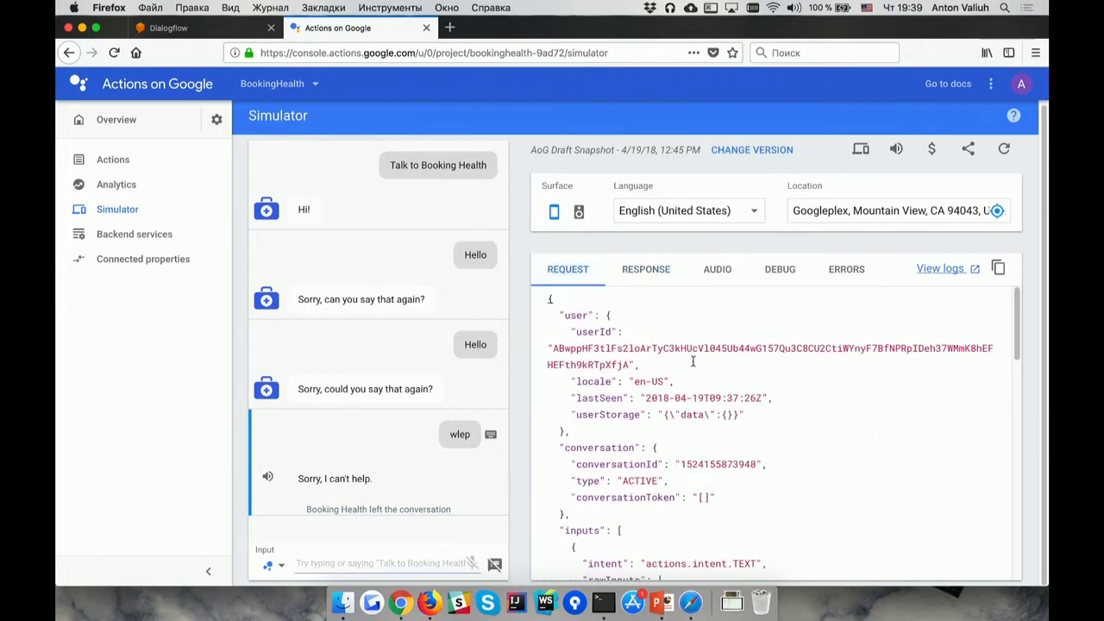
pyautogui.scroll(-3, 693, 361)
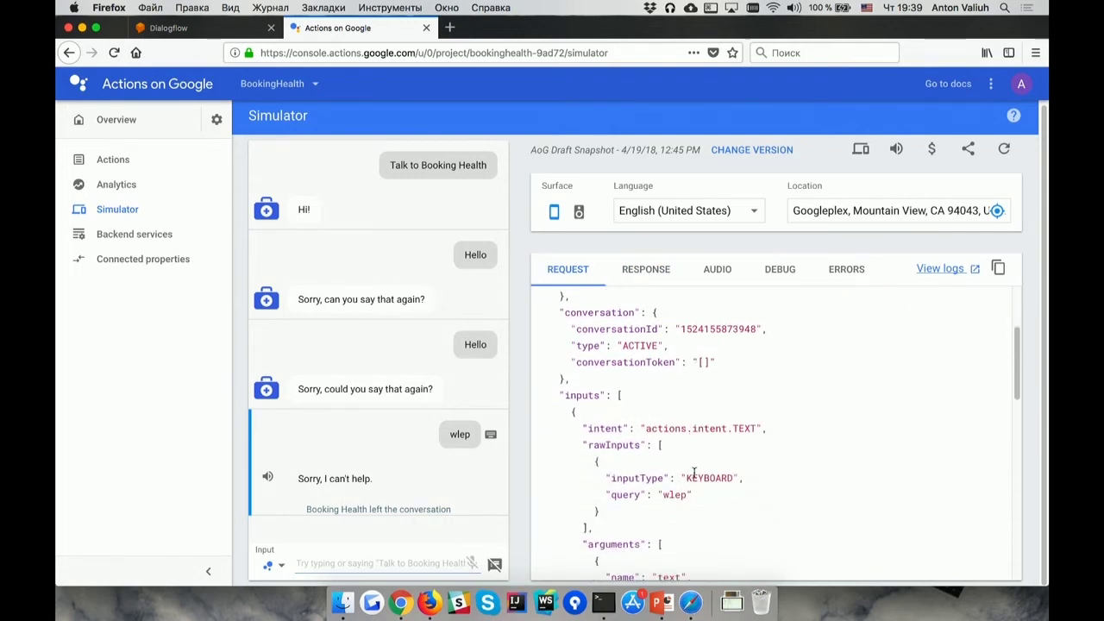
pyautogui.scroll(-3, 694, 475)
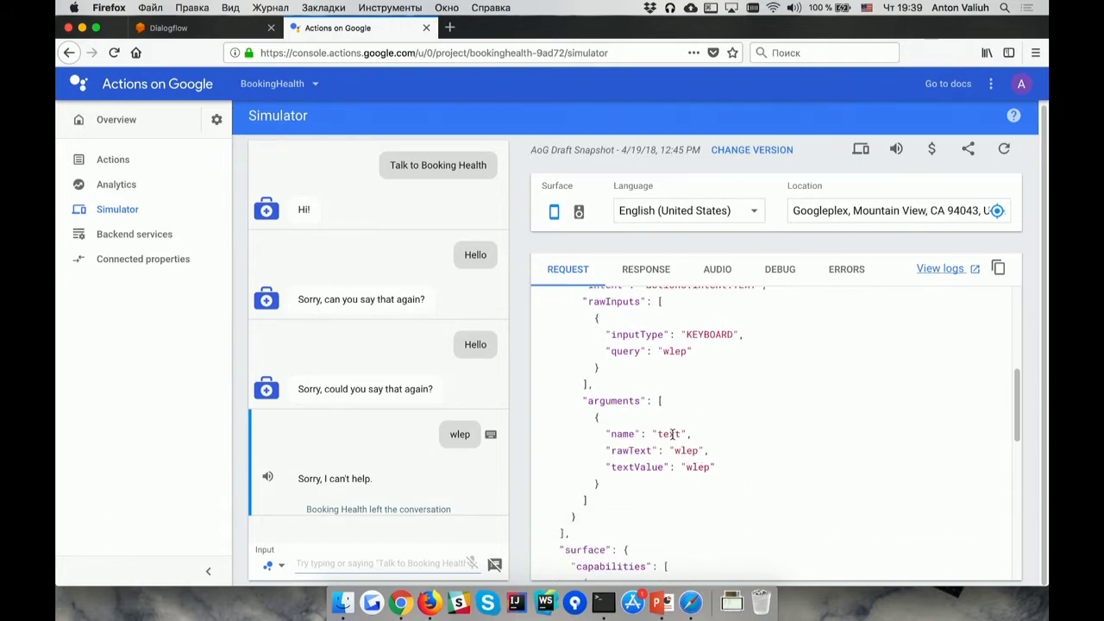
pyautogui.doubleClick(687, 450)
pyautogui.scroll(-3, 707, 474)
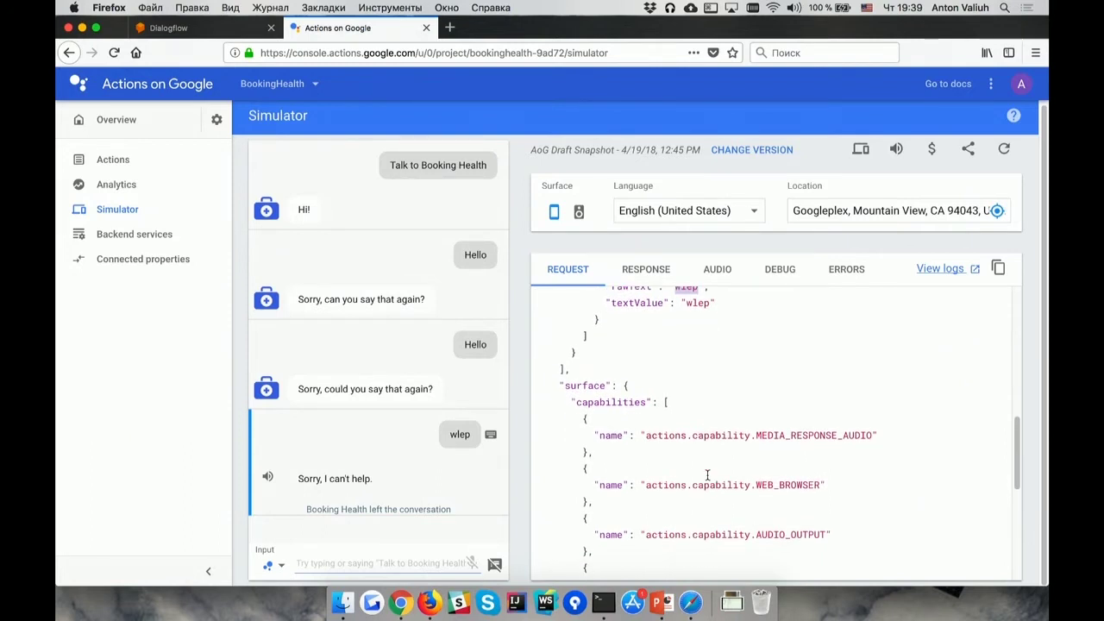
pyautogui.scroll(7, 707, 474)
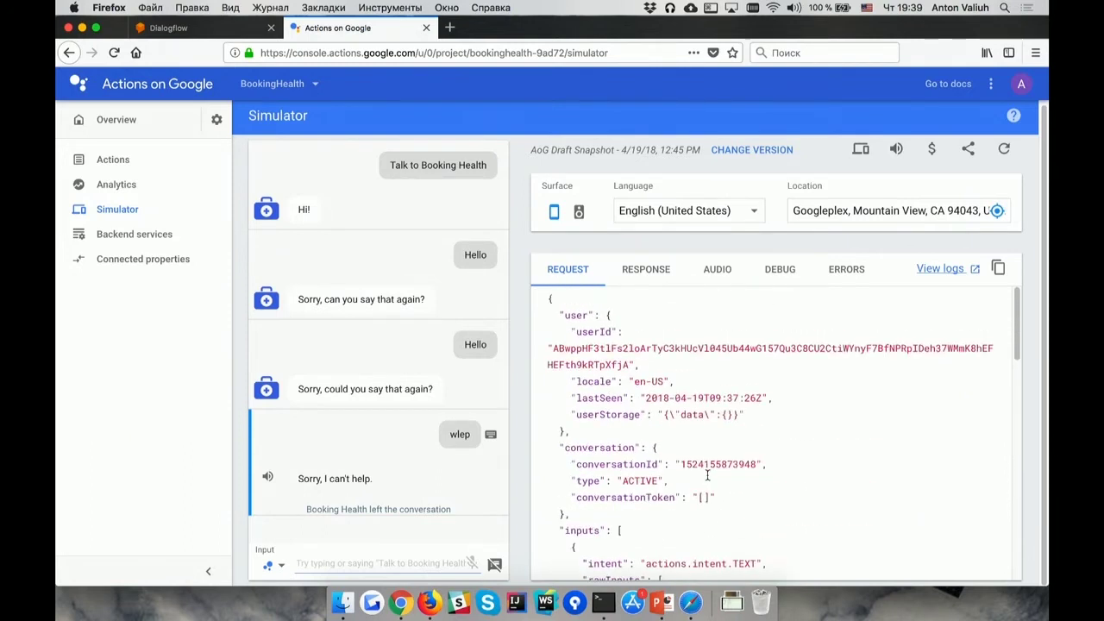
pyautogui.scroll(-5, 707, 474)
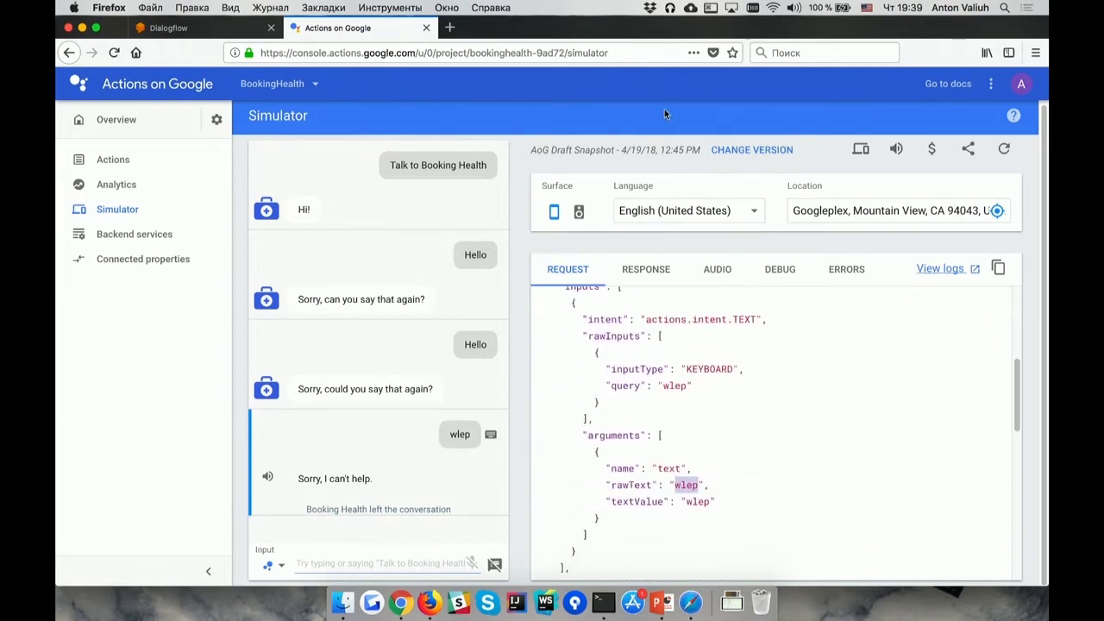
# Examine the simulator's response JSON, including the text-to-speech reply and possible intents.
pyautogui.click(645, 270)
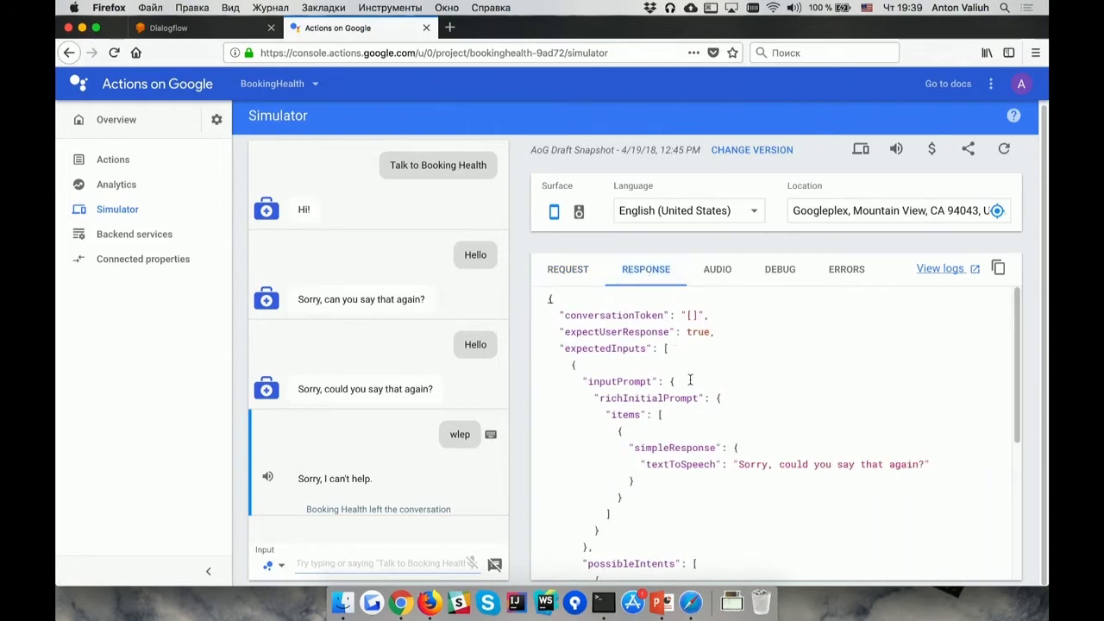
pyautogui.scroll(-2, 690, 379)
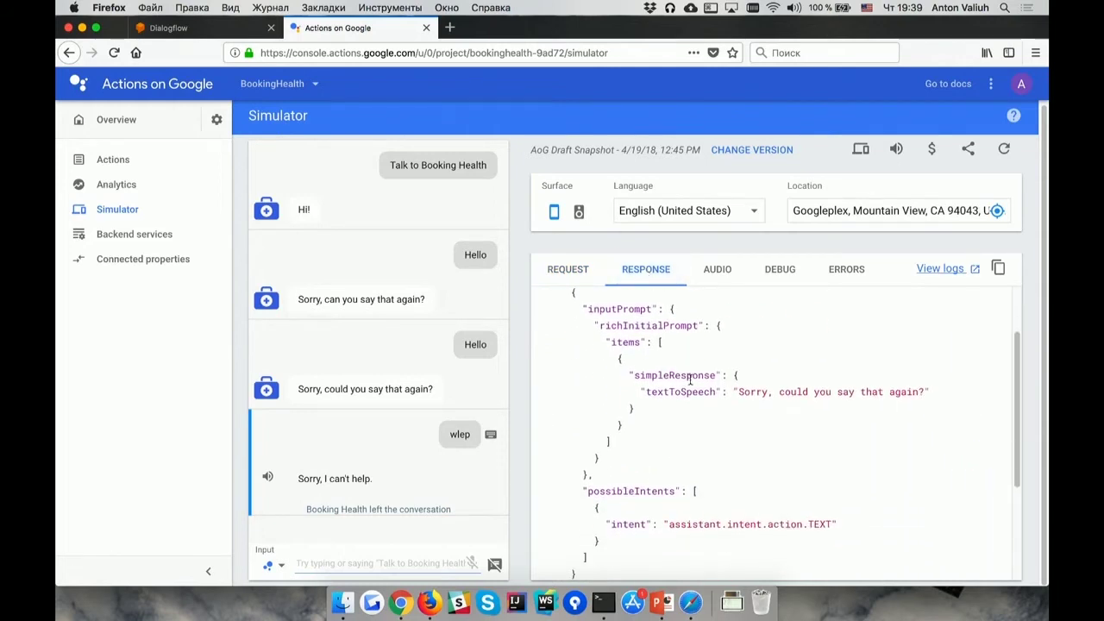
pyautogui.scroll(2, 690, 379)
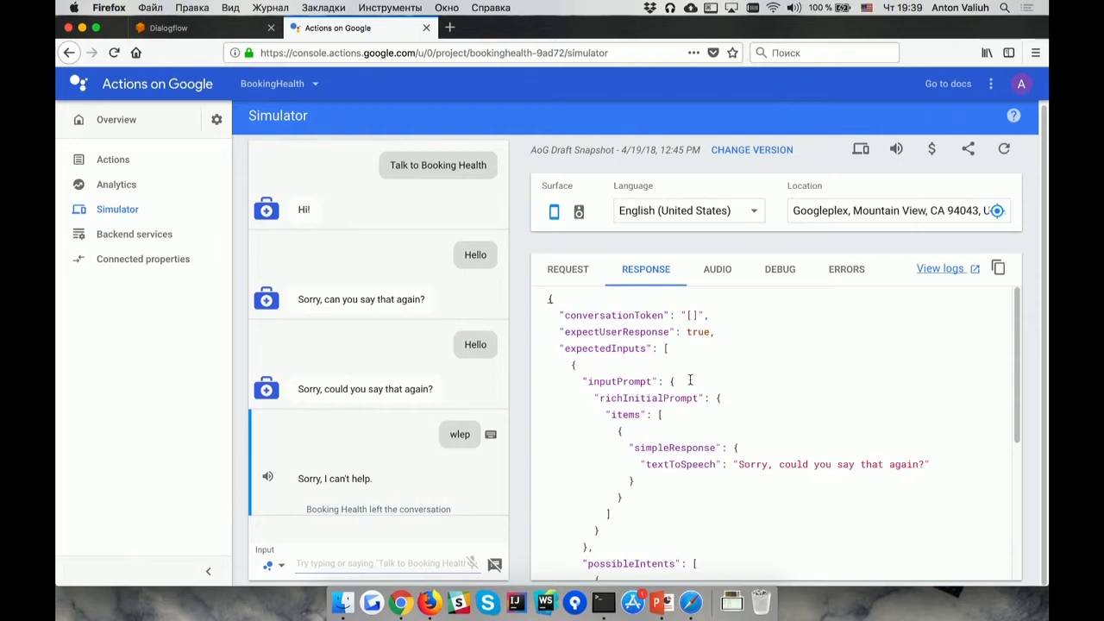
# Switch to the Dialogflow console, test the agent with the phrase "Hi" and inspect the reply's JSON.
pyautogui.click(211, 26)
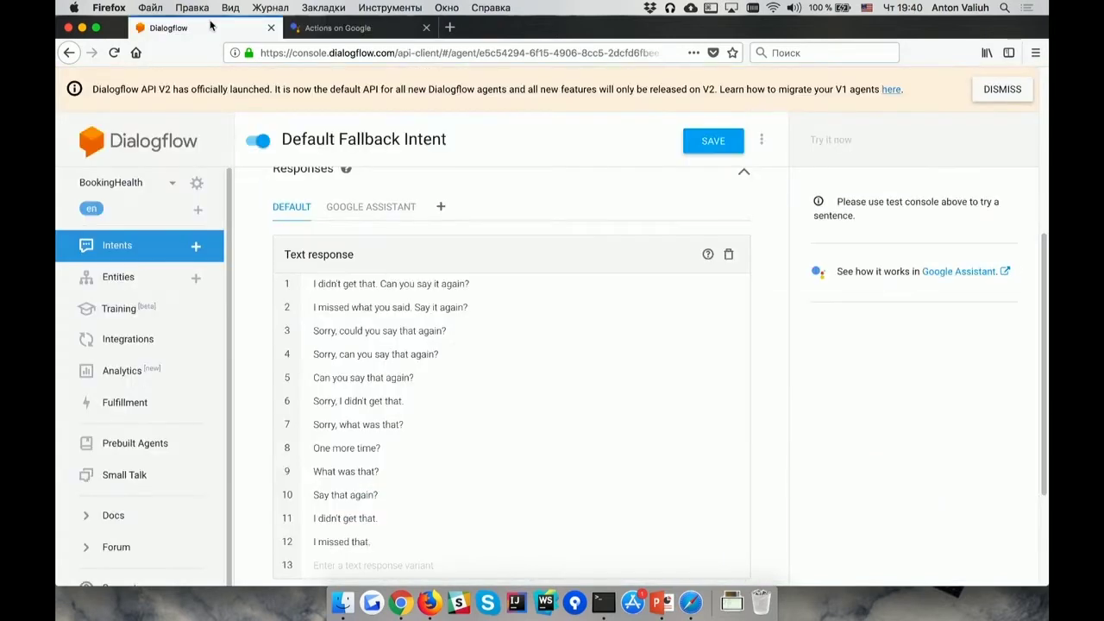
pyautogui.click(1001, 90)
pyautogui.click(873, 98)
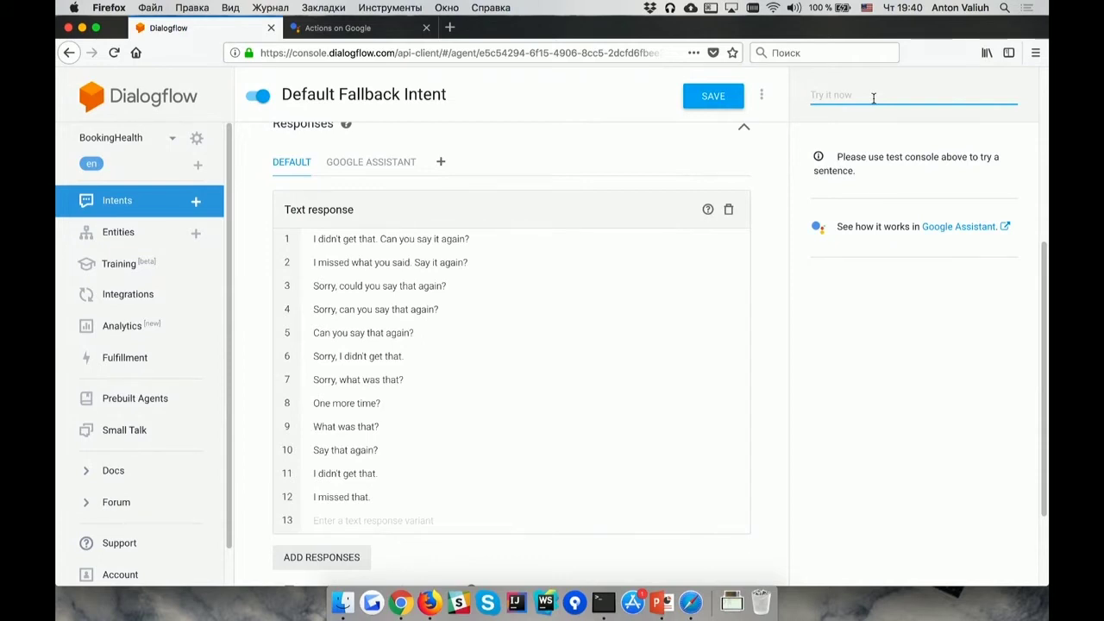
pyautogui.write('Hi')
pyautogui.press('Return')
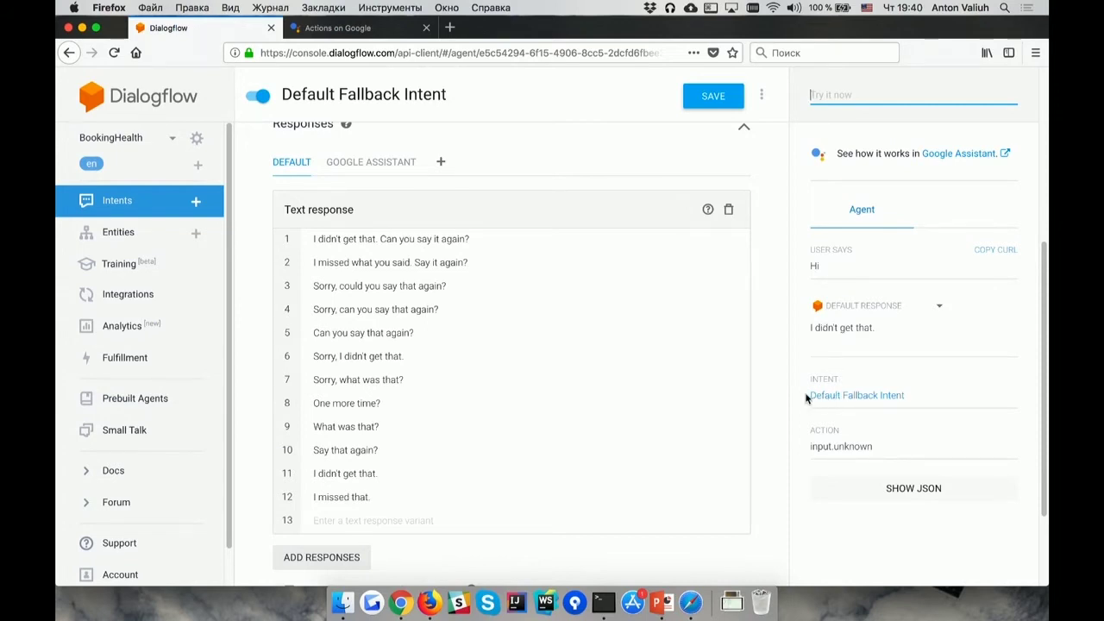
pyautogui.click(884, 486)
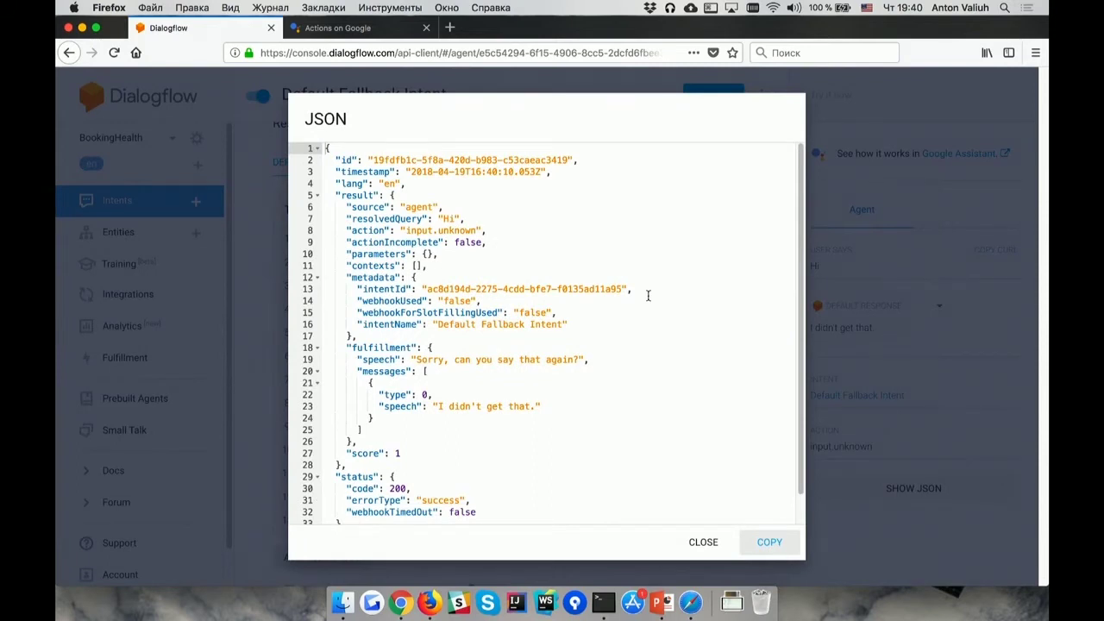
pyautogui.press('Escape')
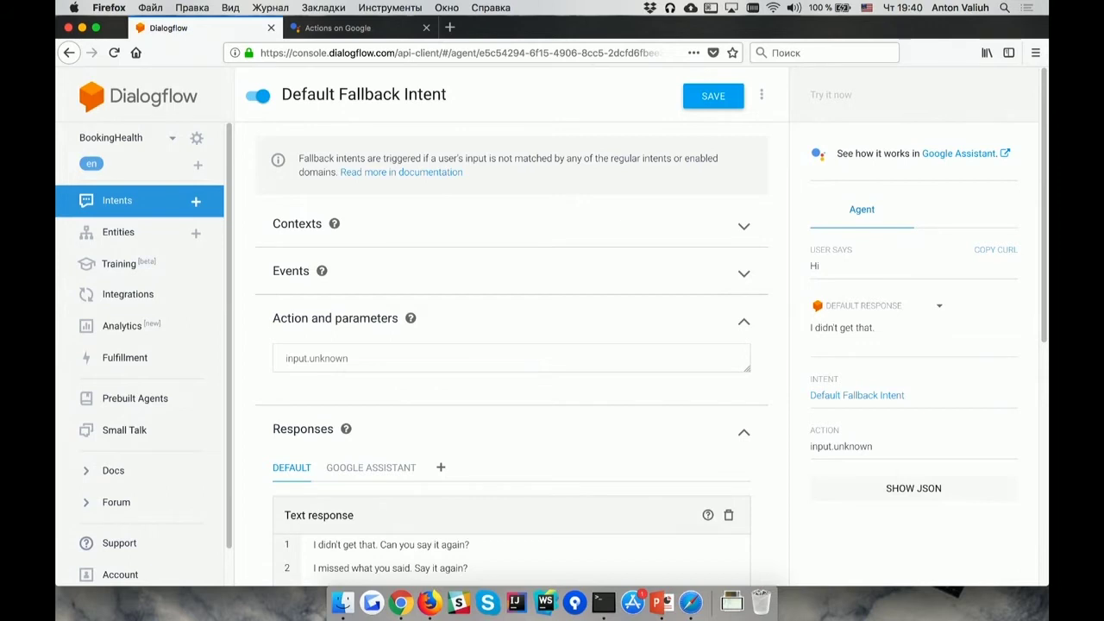
# Create a new intent in the BookingHealth agent and name it "first_intent".
pyautogui.click(148, 208)
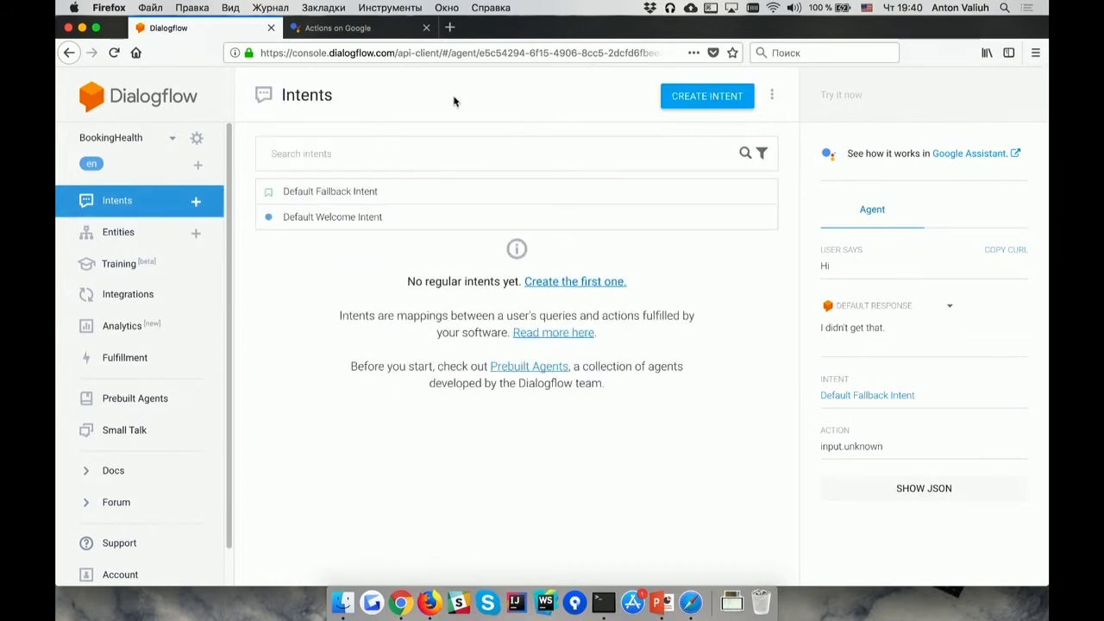
pyautogui.click(686, 97)
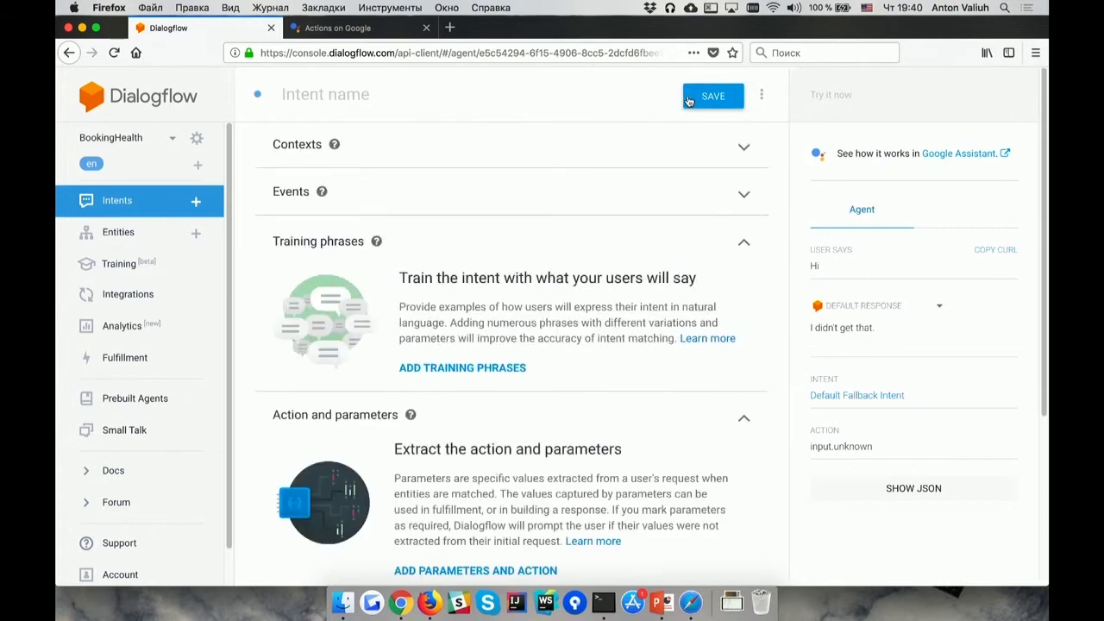
pyautogui.click(526, 98)
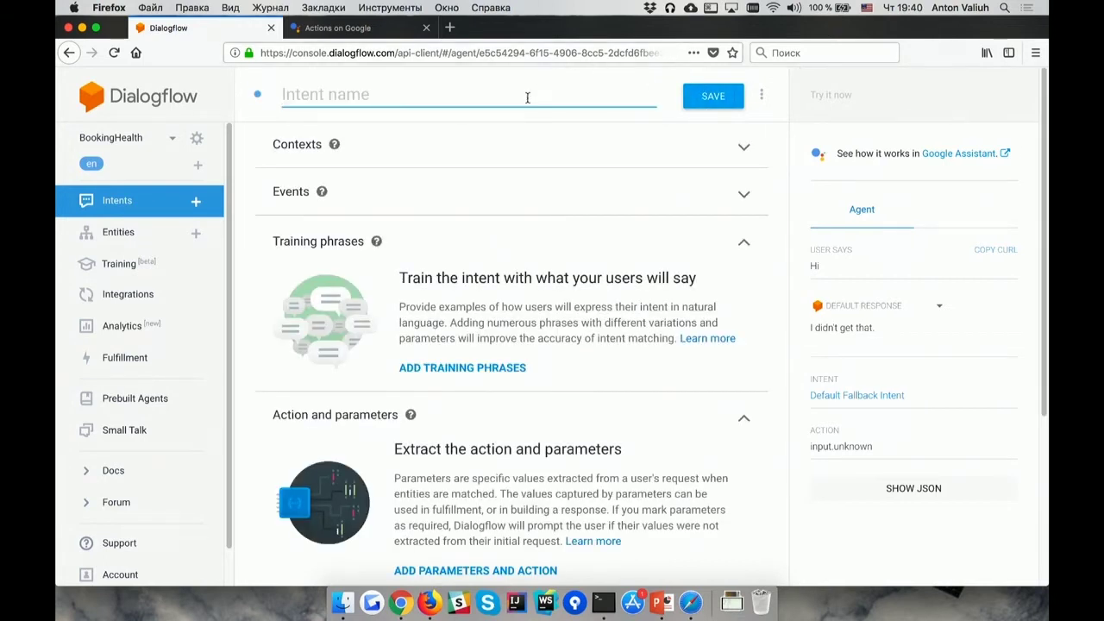
pyautogui.write('first_')
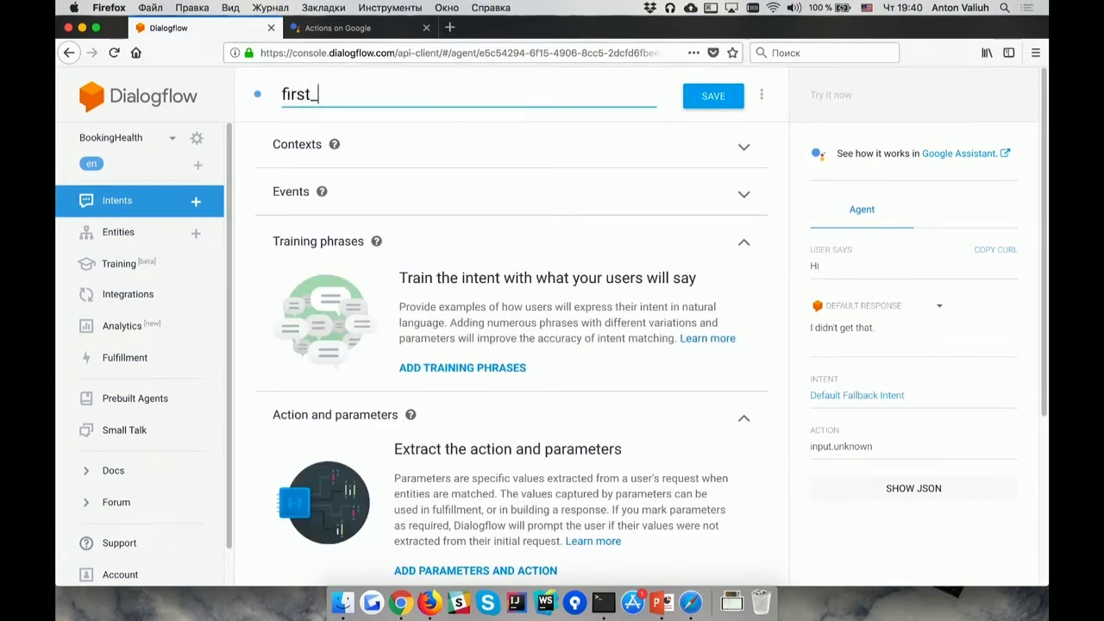
pyautogui.write('intent')
# Add the training phrases "Hi", "Hello" and "Holle" to the intent.
pyautogui.click(503, 368)
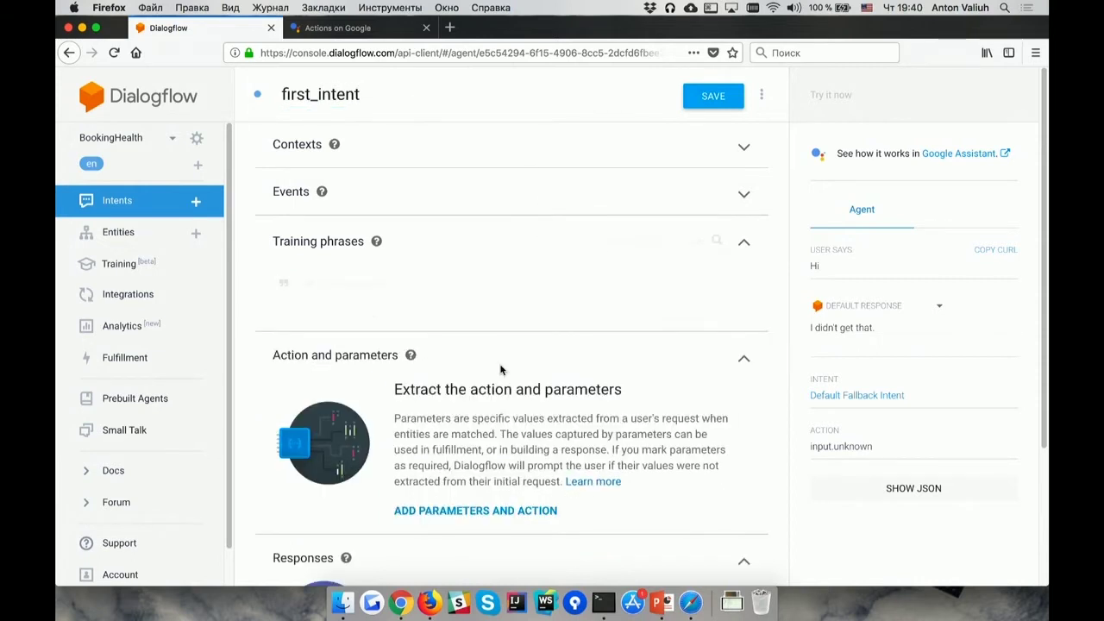
pyautogui.click(483, 291)
pyautogui.write('H')
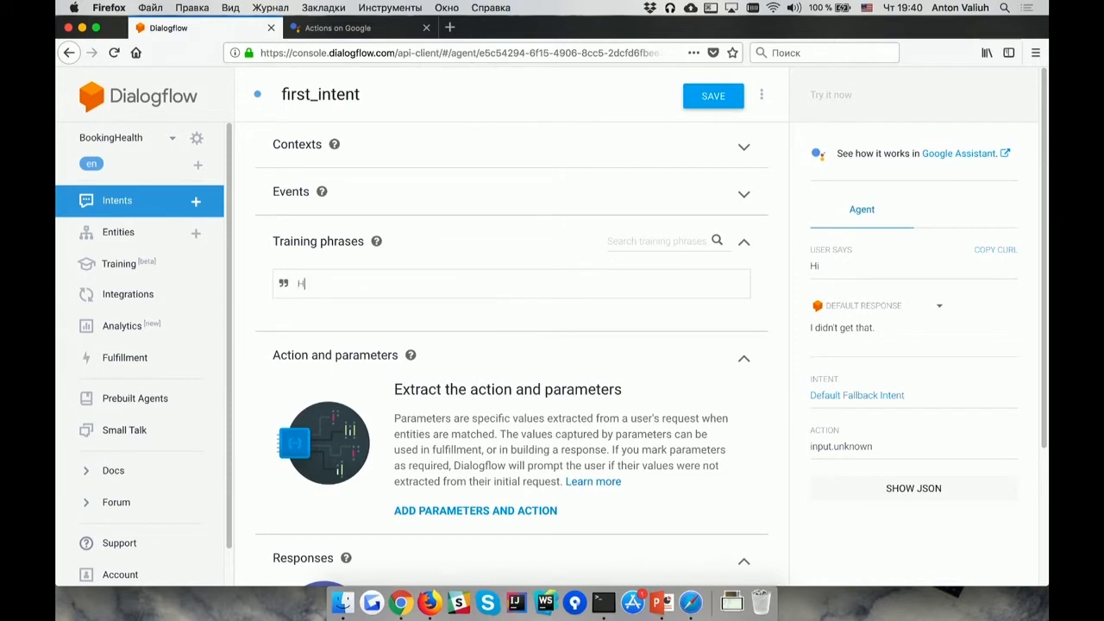
pyautogui.write('i')
pyautogui.press('Return')
pyautogui.write('Hello')
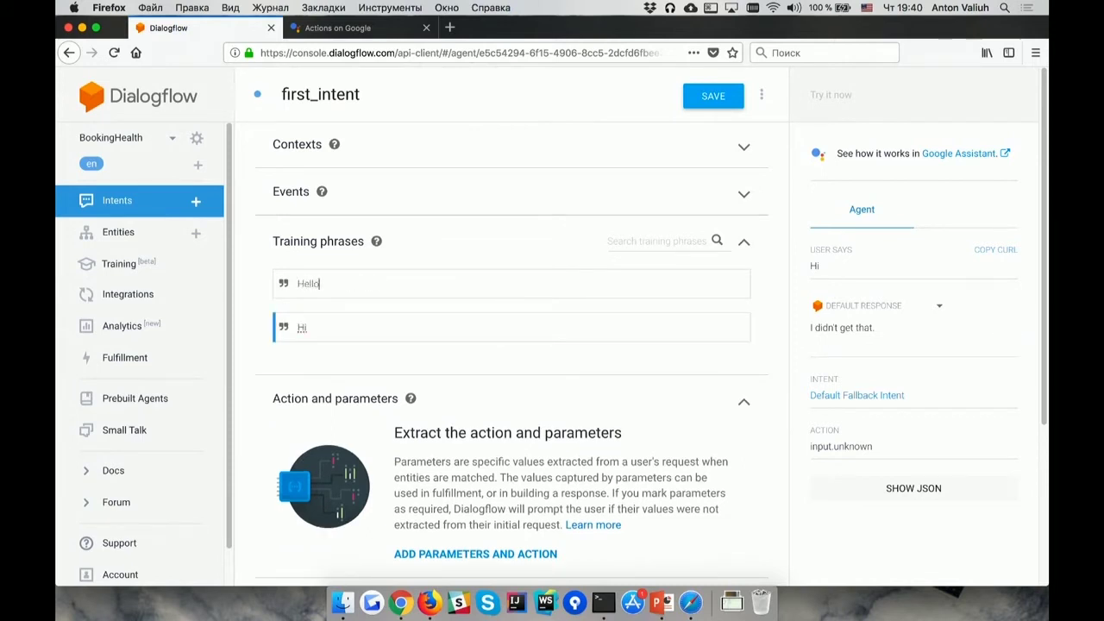
pyautogui.press('Return')
pyautogui.write('Holle')
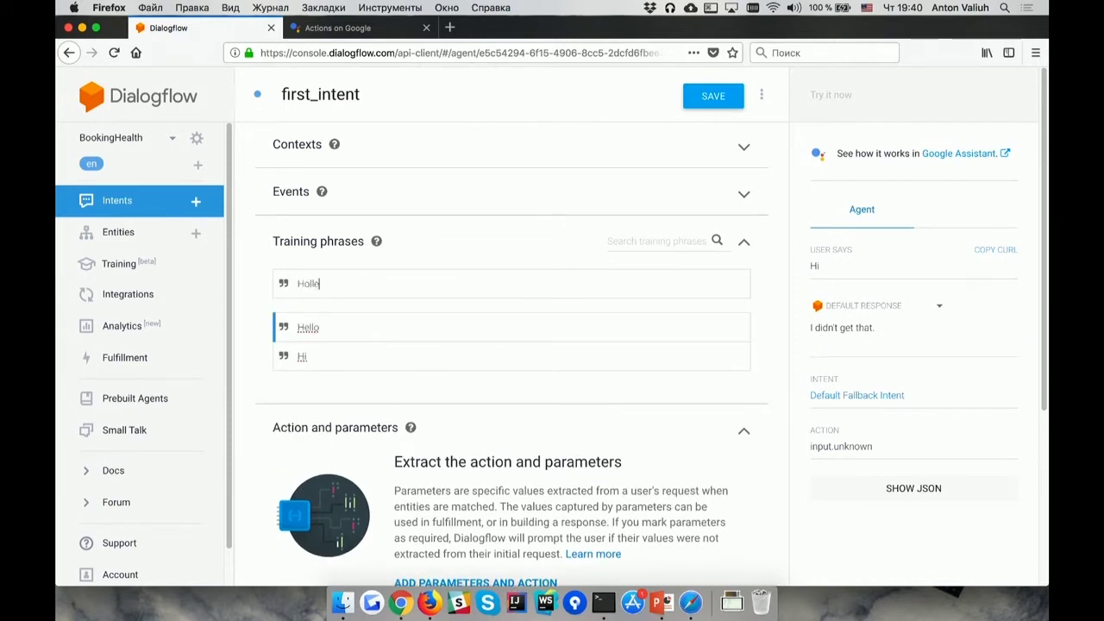
pyautogui.press('Return')
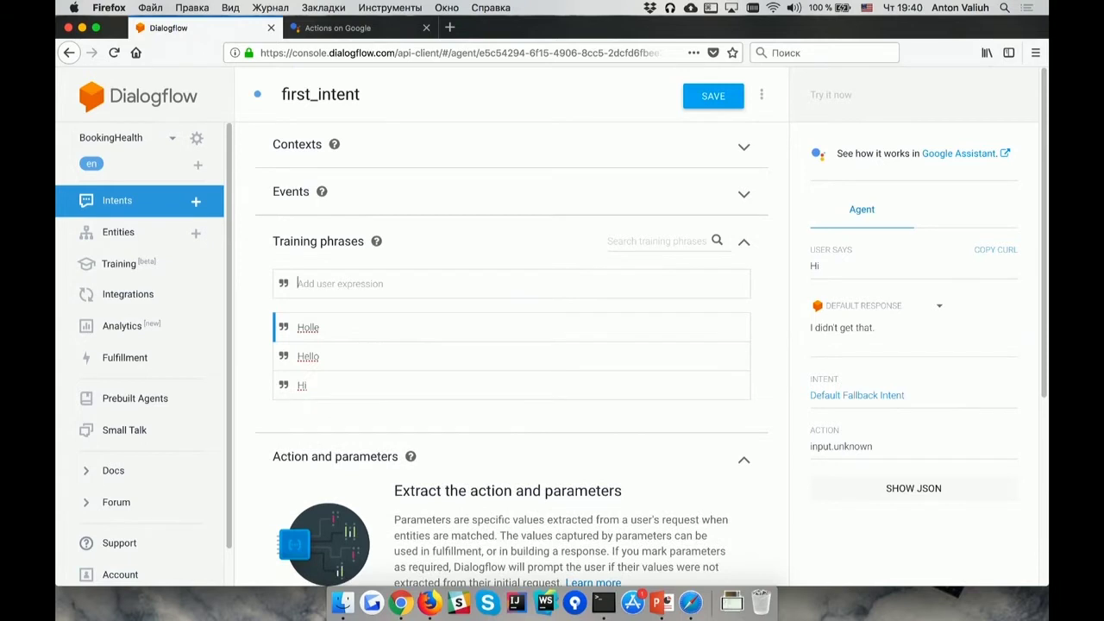
# Change the training phrase "Holle" to "Holla".
pyautogui.click(453, 332)
pyautogui.press('BackSpace')
pyautogui.write('a')
pyautogui.press('Down')
pyautogui.click(451, 283)
# Add the default text response "Hi!" to first_intent and save the intent.
pyautogui.scroll(-5, 452, 284)
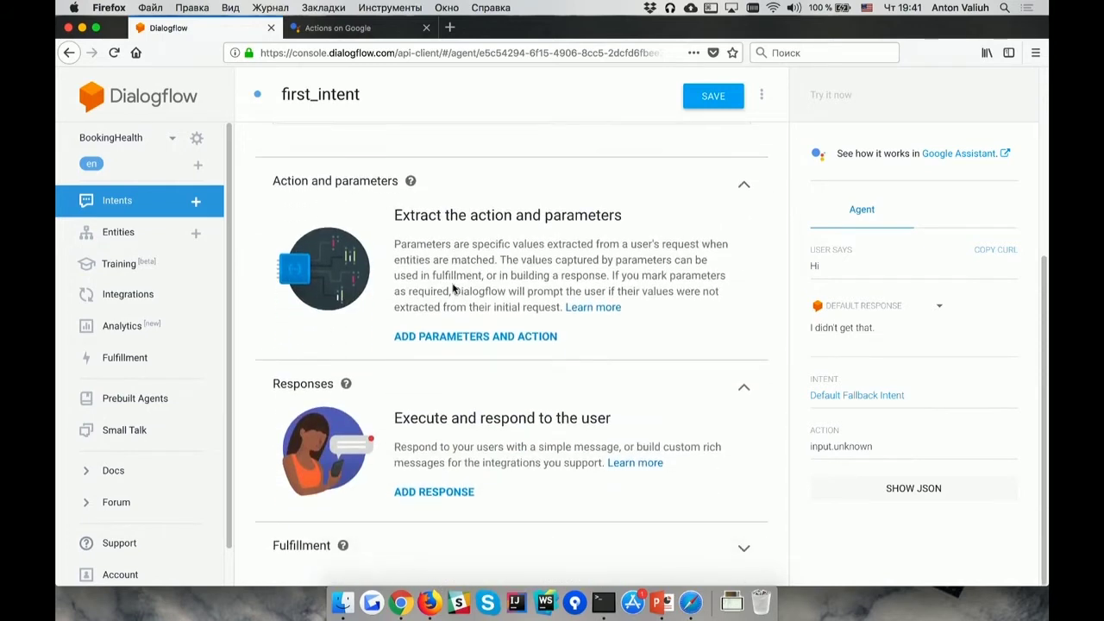
pyautogui.click(474, 494)
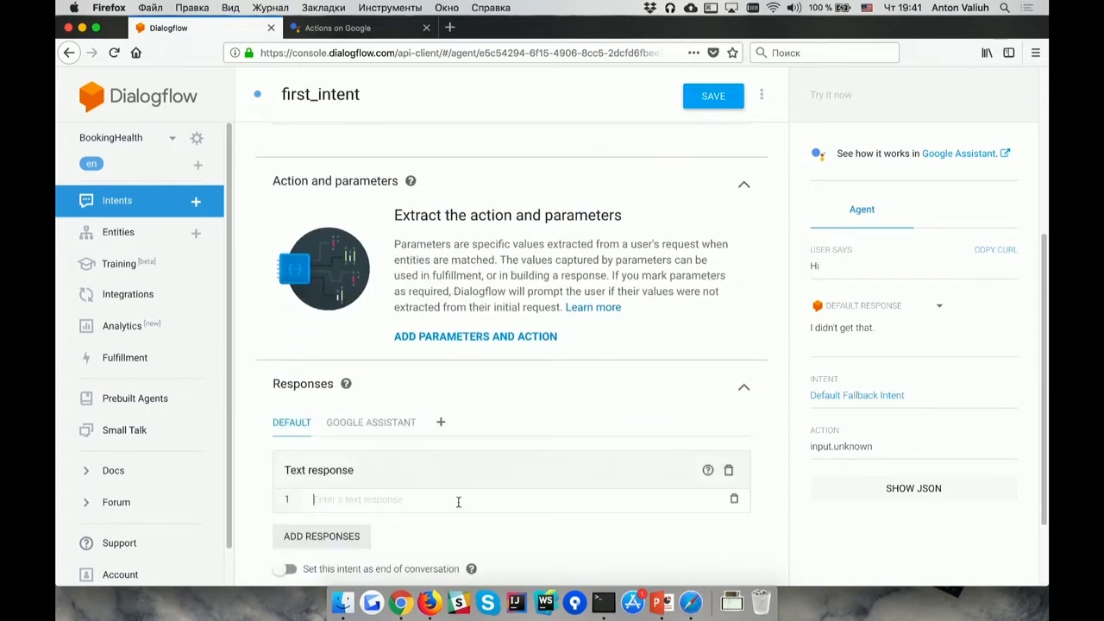
pyautogui.write('Hi')
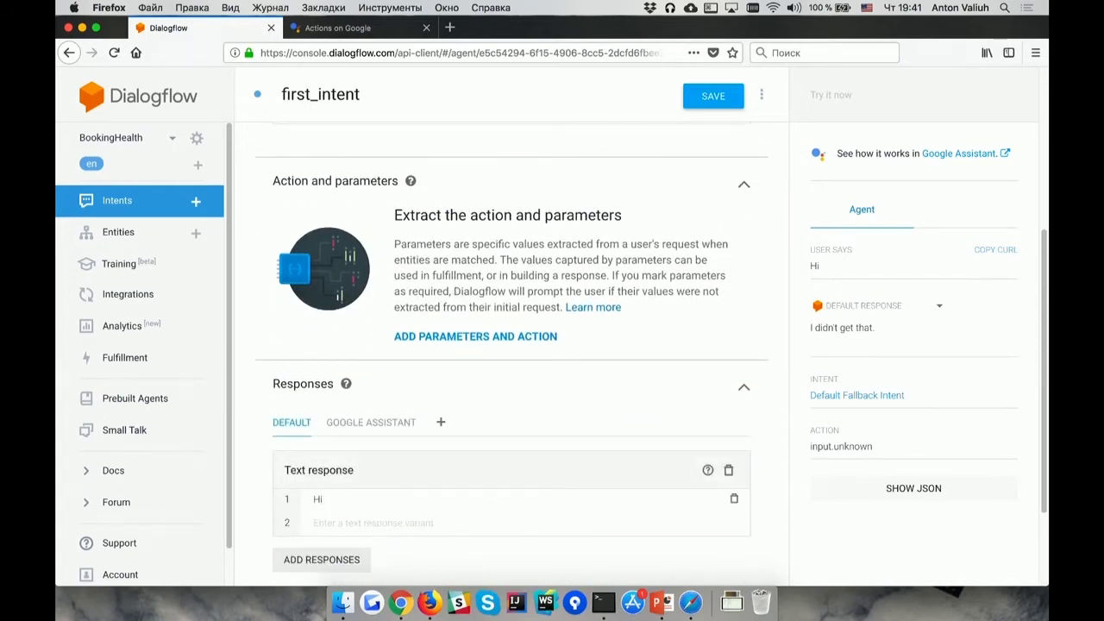
pyautogui.write('!')
pyautogui.click(709, 102)
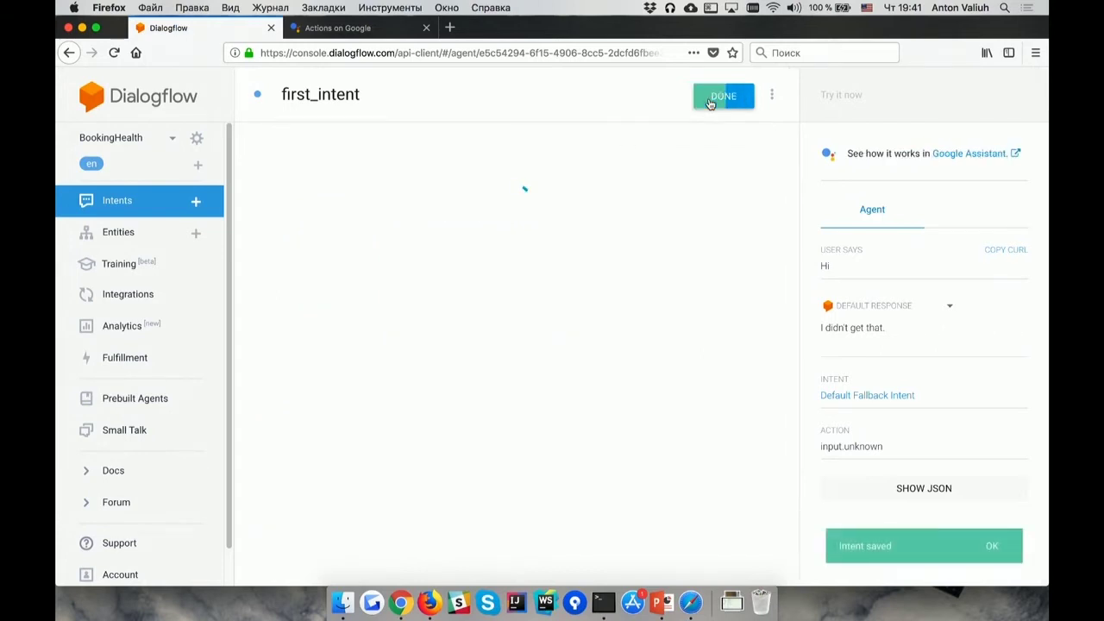
# Switch to the Actions on Google simulator and start a new conversation with "Talk to Booking Health".
pyautogui.click(364, 28)
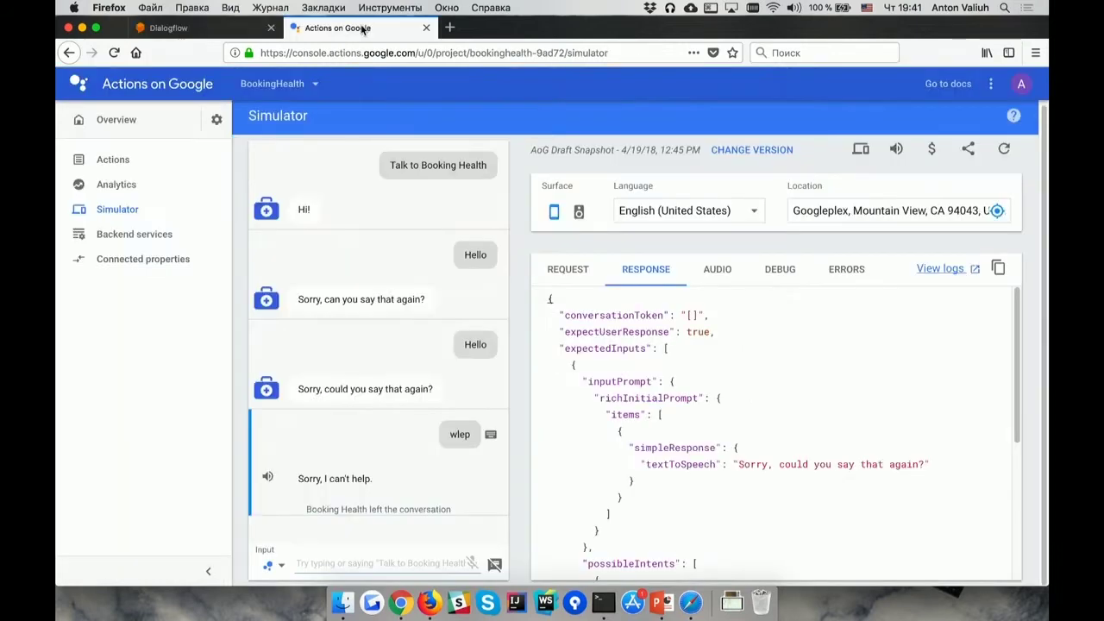
pyautogui.click(360, 562)
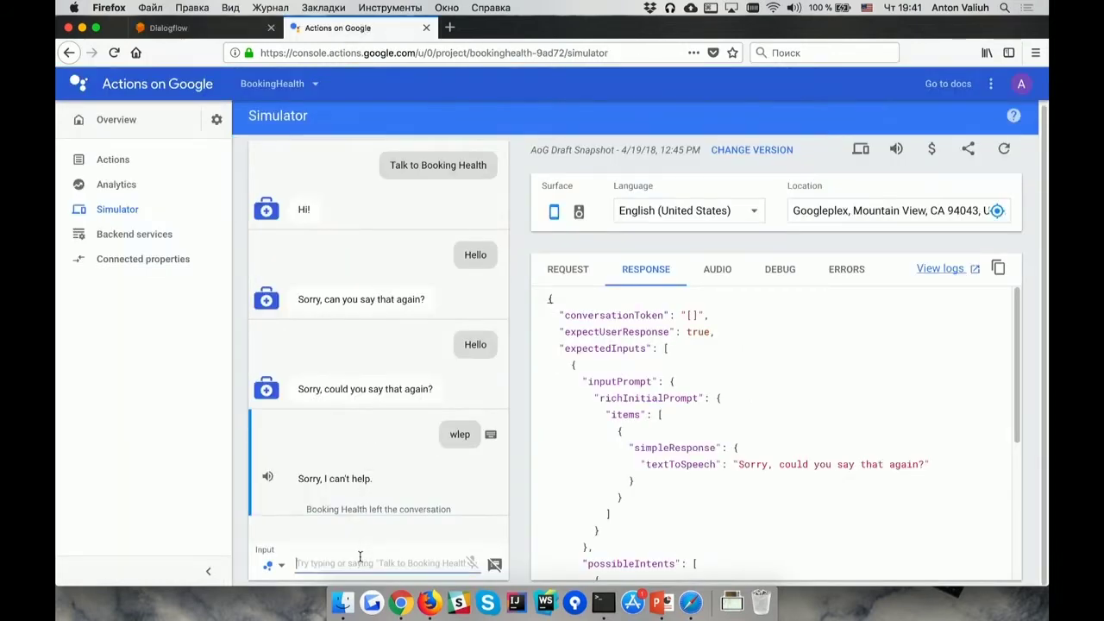
pyautogui.write('Ta')
pyautogui.click(368, 536)
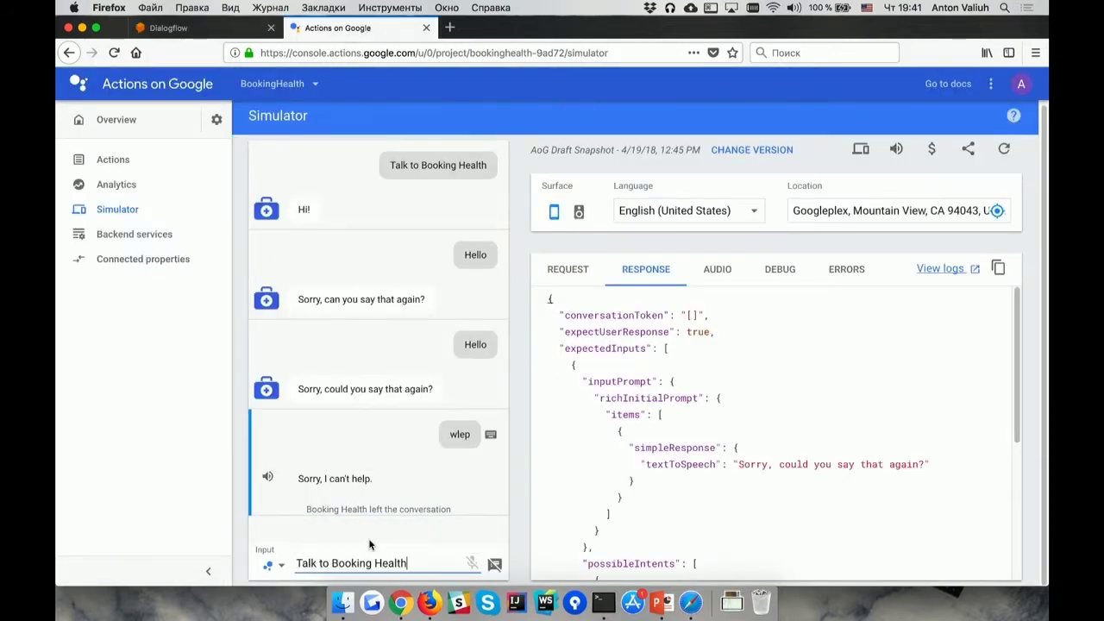
pyautogui.press('Return')
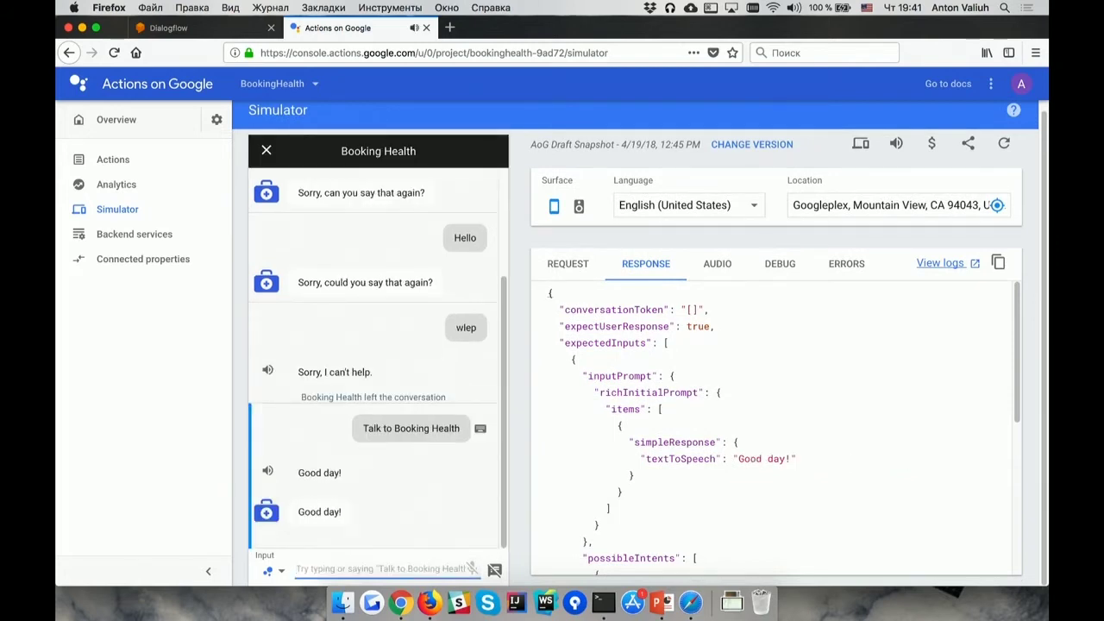
# Send the message "Holla" to Booking Health in the simulator conversation.
pyautogui.write('Hi')
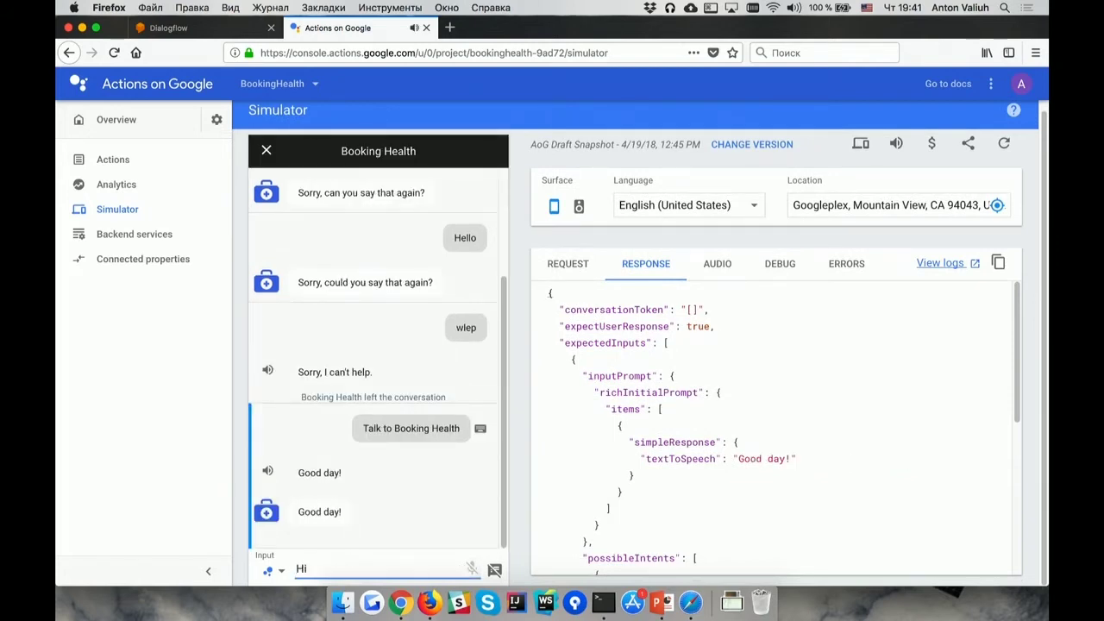
pyautogui.press('BackSpace')
pyautogui.write('Holla')
pyautogui.press('Return')
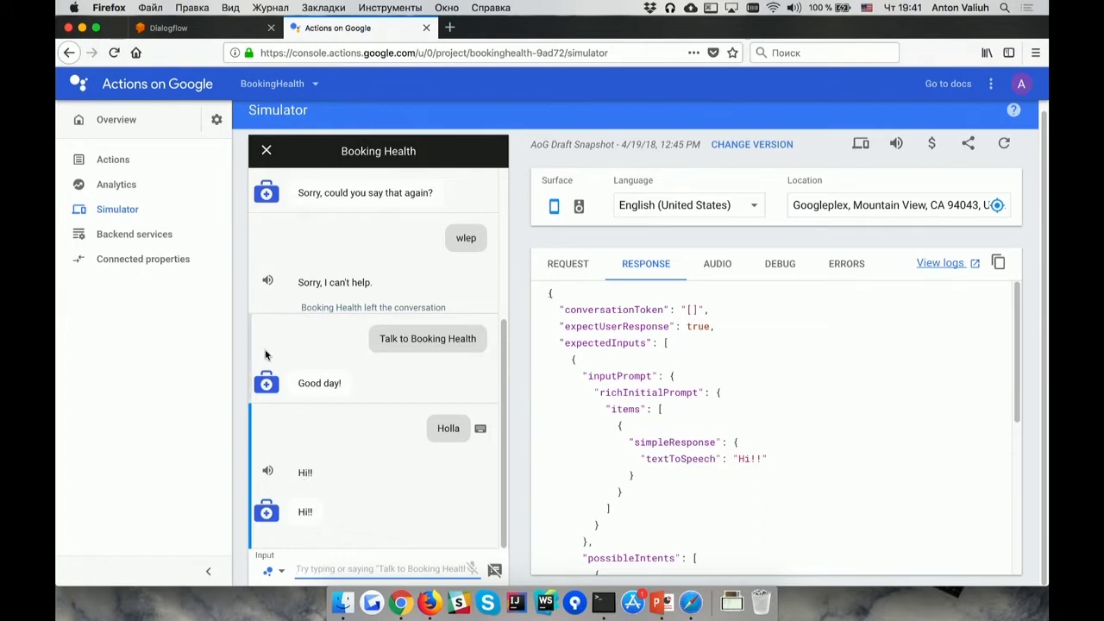
# Switch to Dialogflow and test the agent with the query "Holla".
pyautogui.click(189, 27)
pyautogui.click(908, 98)
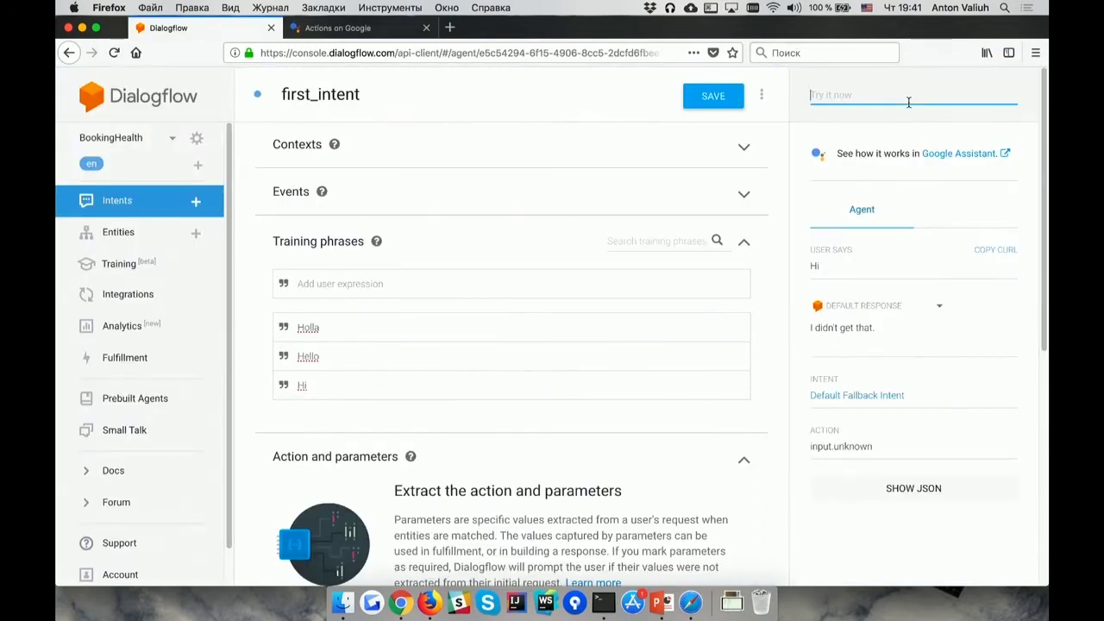
pyautogui.write('H')
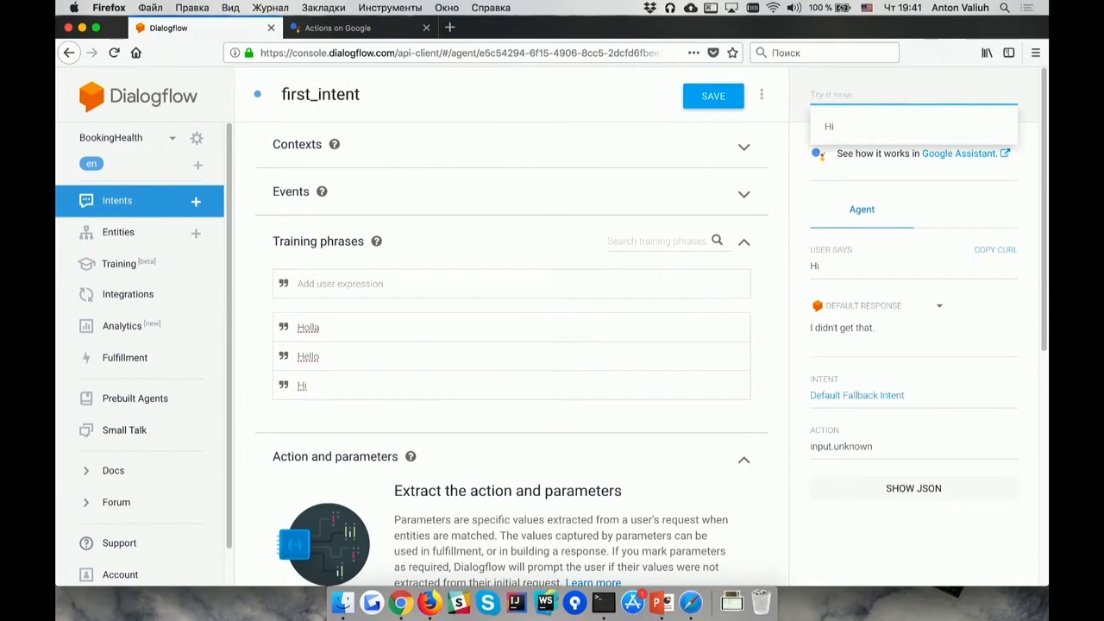
pyautogui.write('olla')
pyautogui.press('Return')
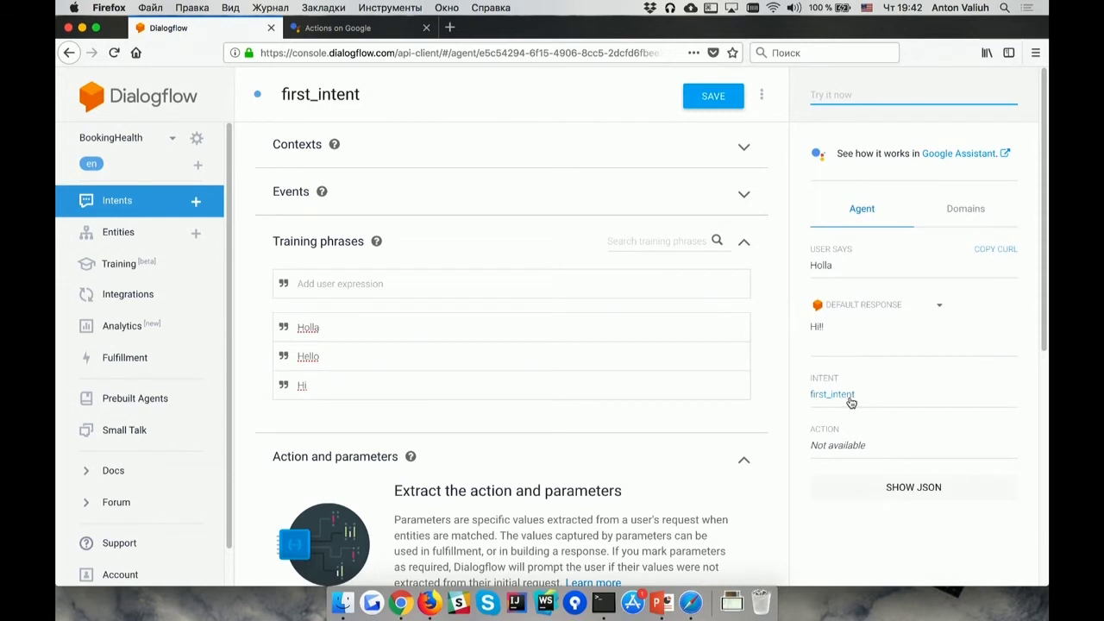
# Review the JSON response of the "Holla" test query through to its end and close it.
pyautogui.click(880, 493)
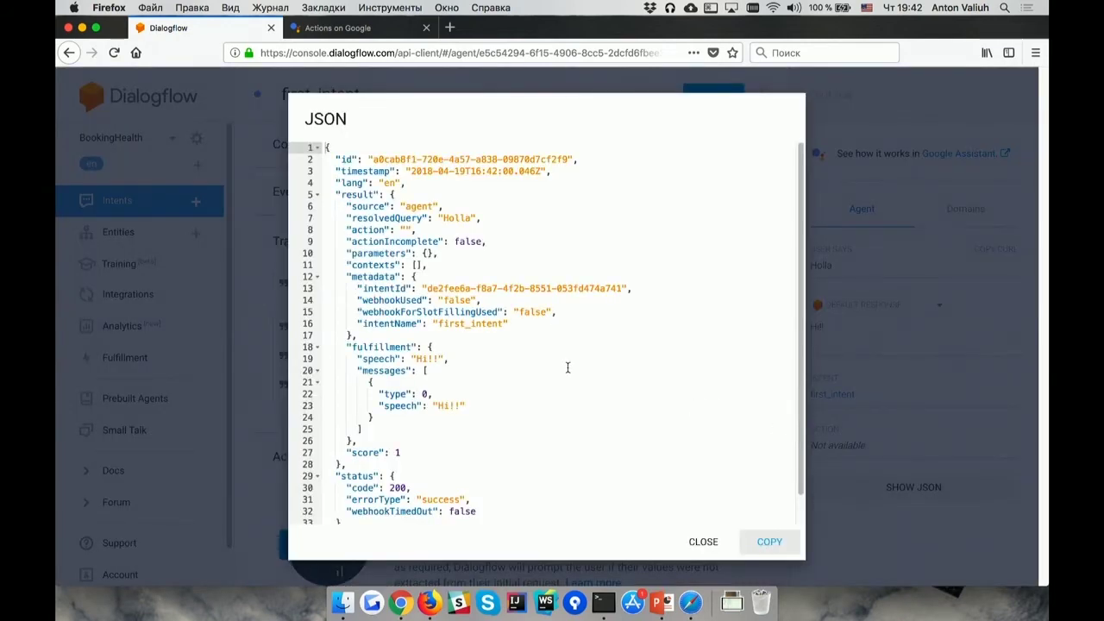
pyautogui.scroll(-2, 567, 367)
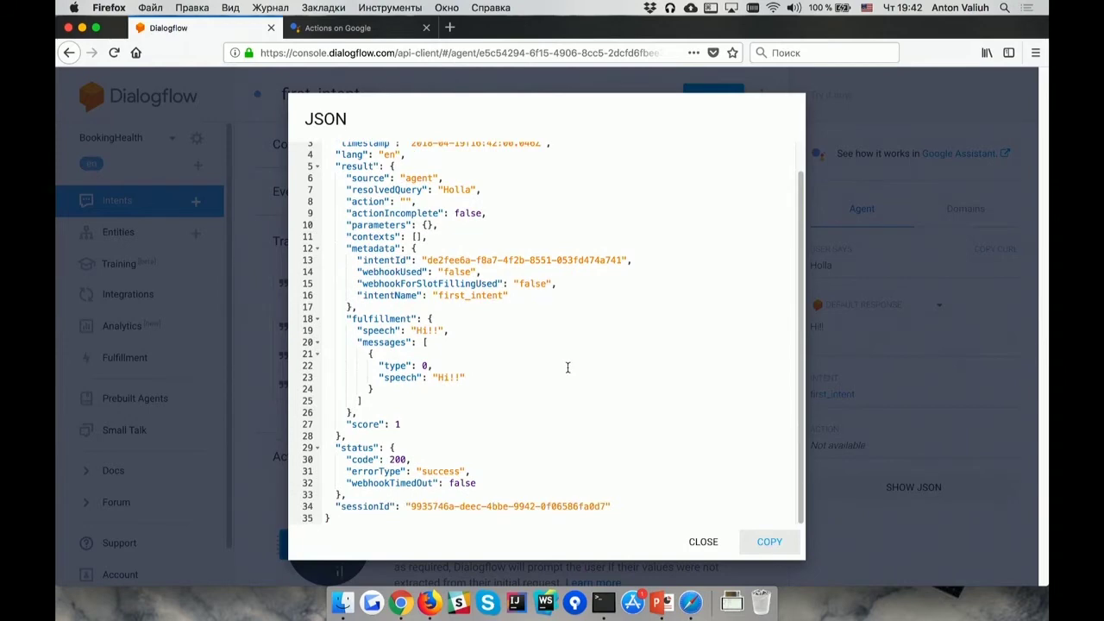
pyautogui.press('Escape')
# Delete the training phrases "Holla", "Hello" and "Hi" from first_intent.
pyautogui.scroll(-5, 505, 392)
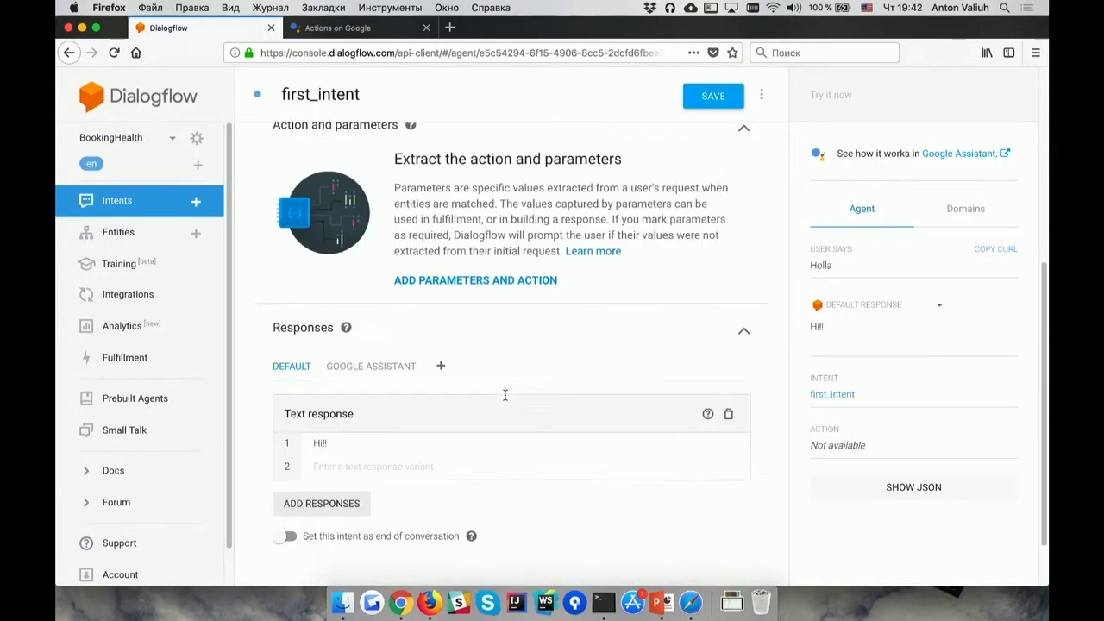
pyautogui.scroll(6, 457, 375)
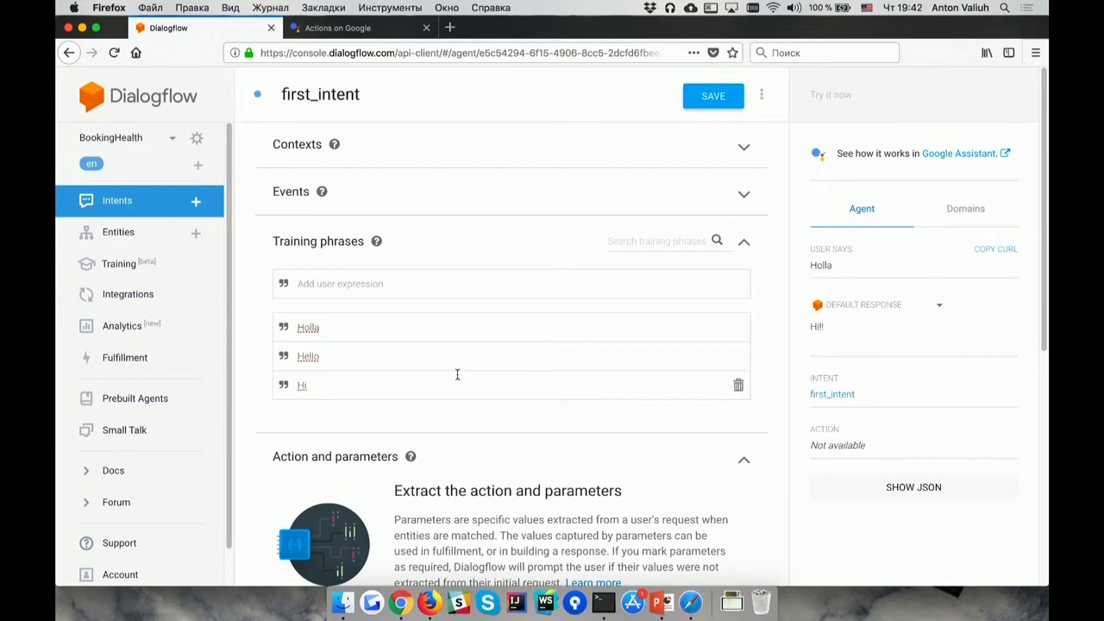
pyautogui.click(739, 328)
pyautogui.click(739, 328)
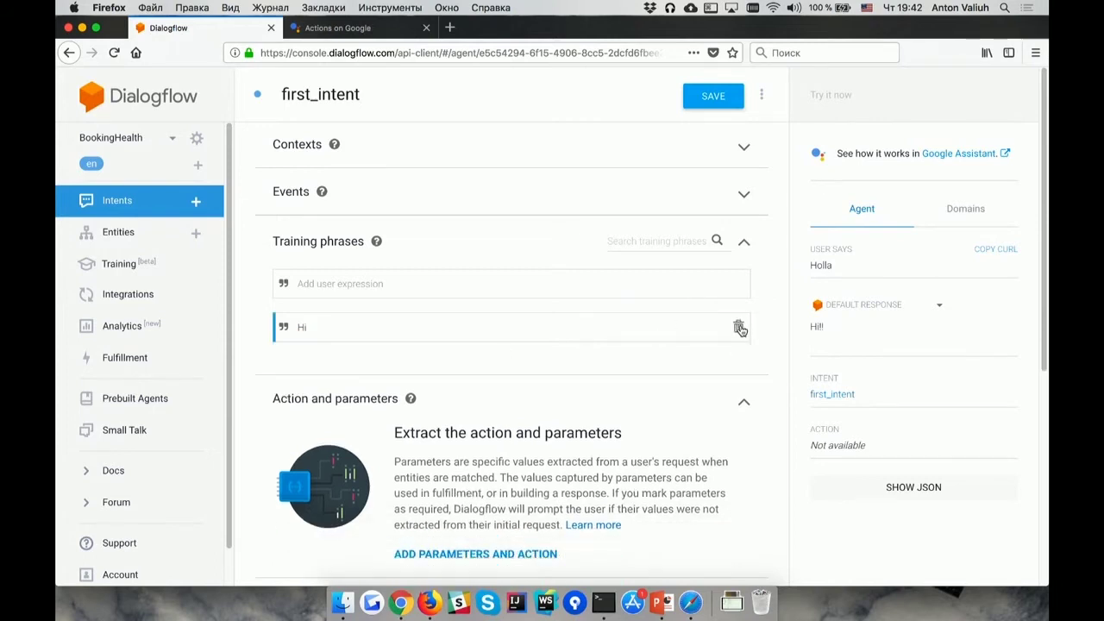
pyautogui.click(739, 328)
# Remove the default text response "Hi!!" from first_intent and save the intent.
pyautogui.scroll(-5, 687, 446)
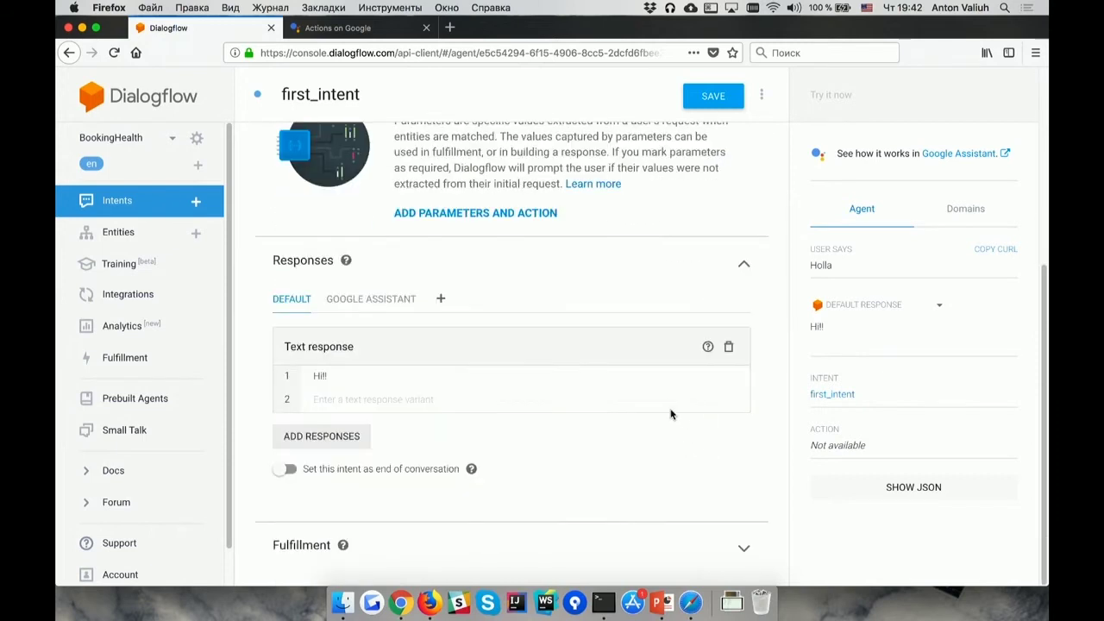
pyautogui.click(732, 377)
pyautogui.click(731, 109)
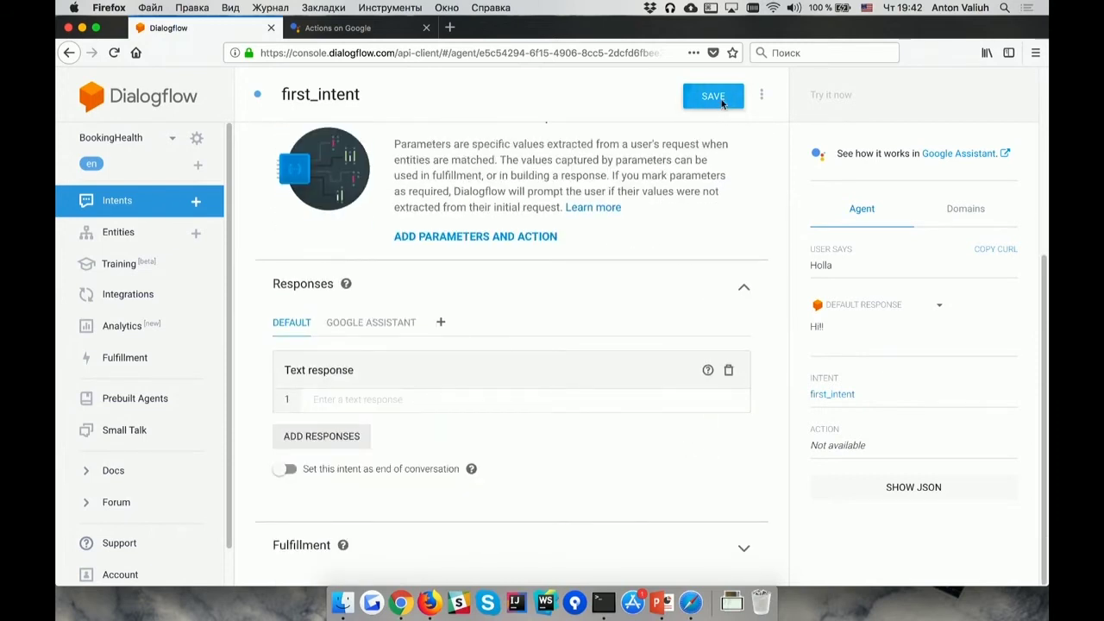
# Create a new entity named "animal".
pyautogui.click(159, 234)
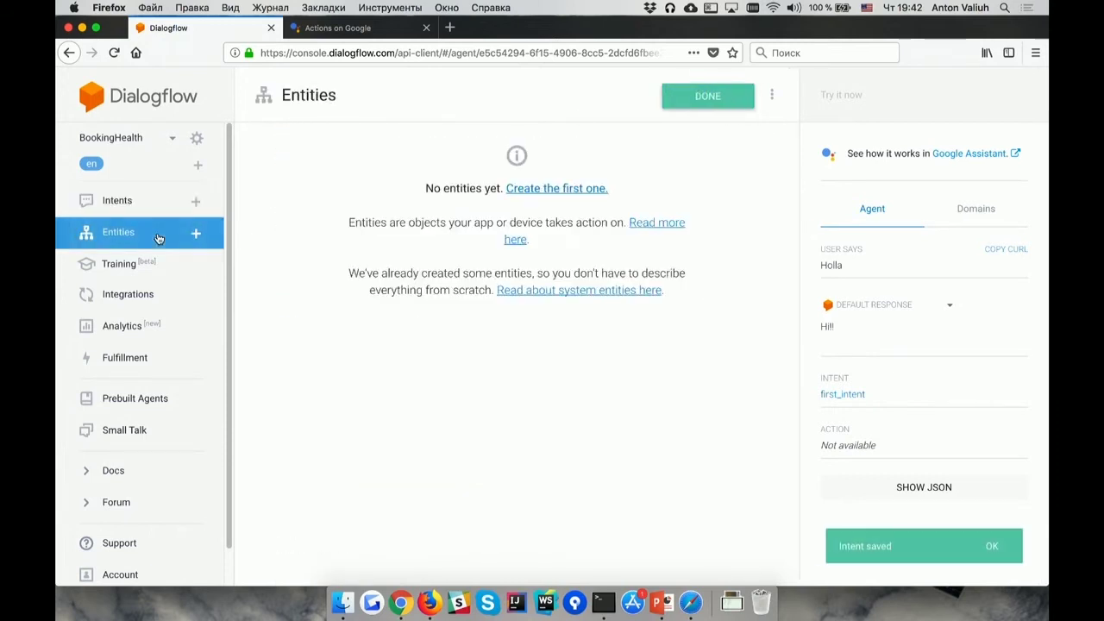
pyautogui.click(681, 96)
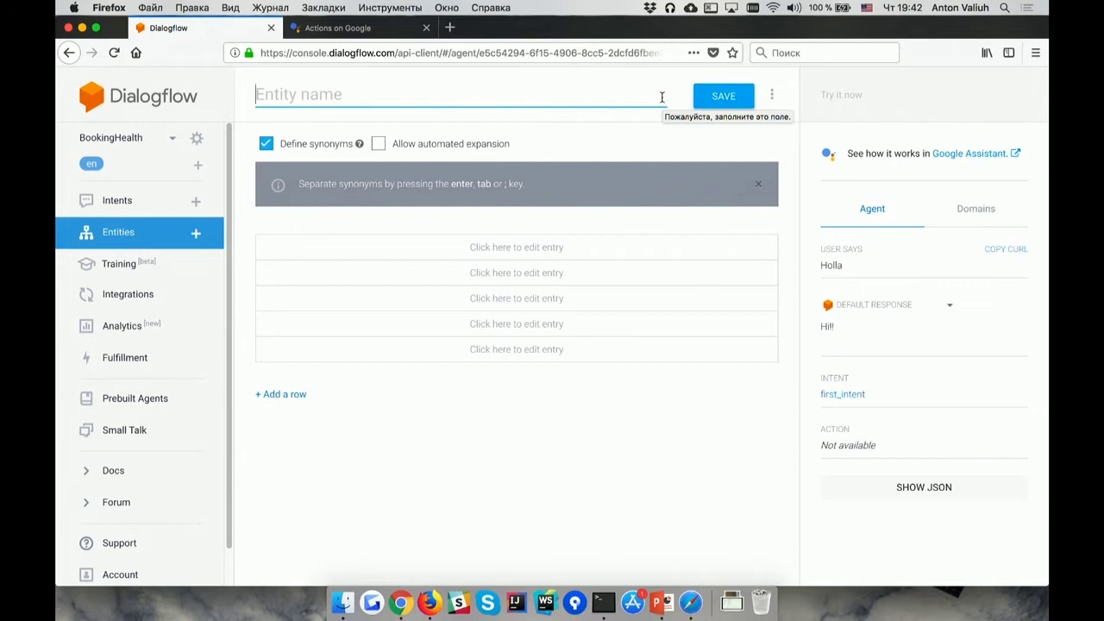
pyautogui.write('ani')
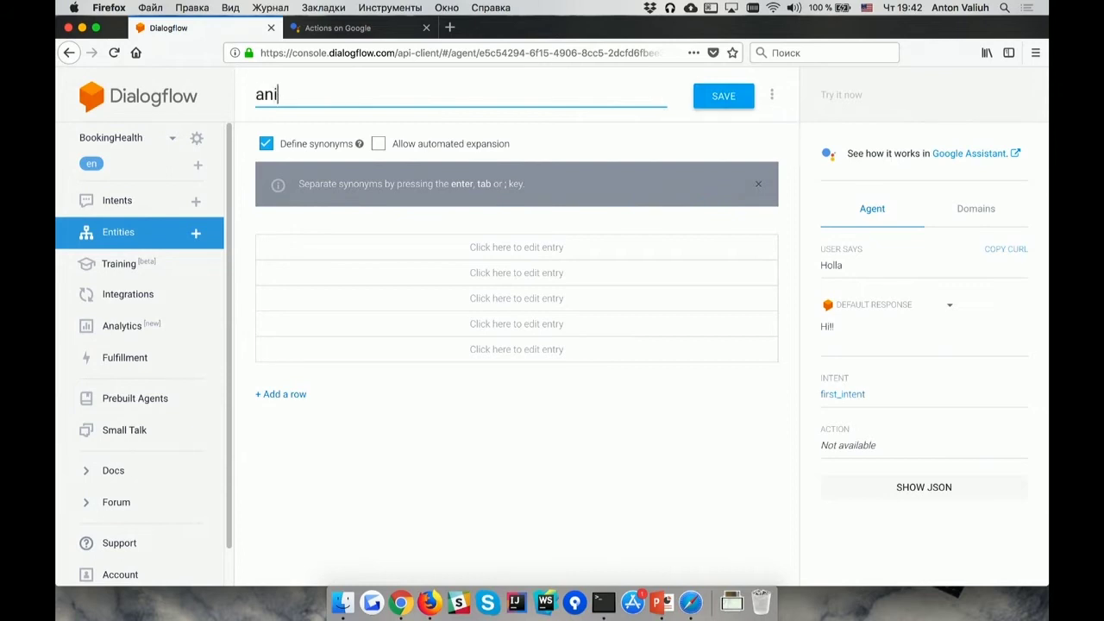
pyautogui.write('mal')
# Add the reference value "cat" with the additional synonym "kitty" to the animal entity.
pyautogui.click(389, 249)
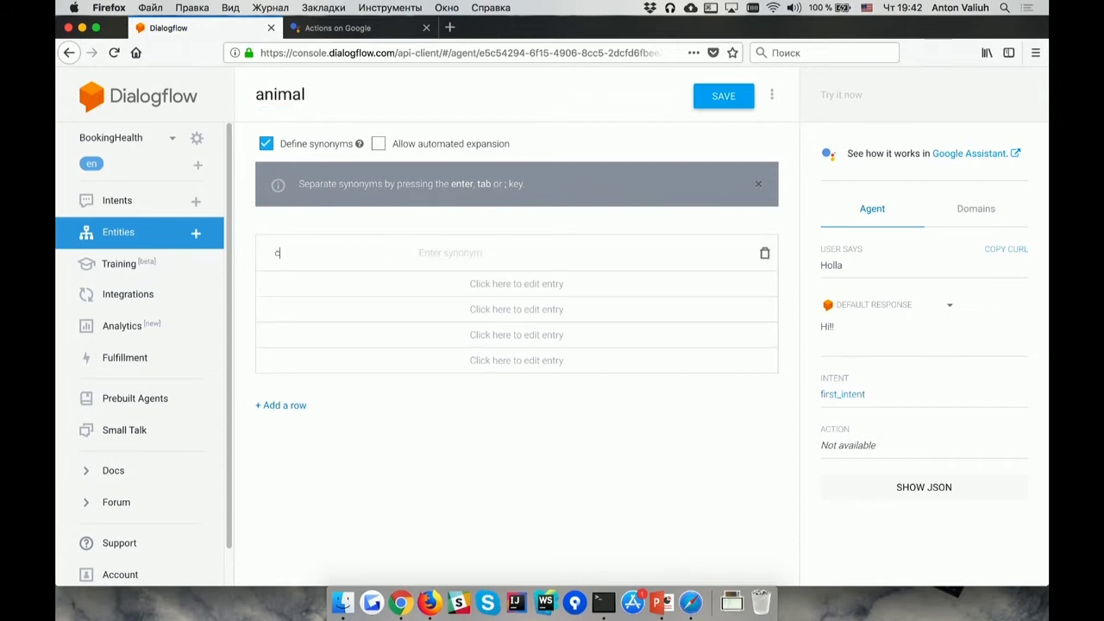
pyautogui.write('cat')
pyautogui.press('Tab')
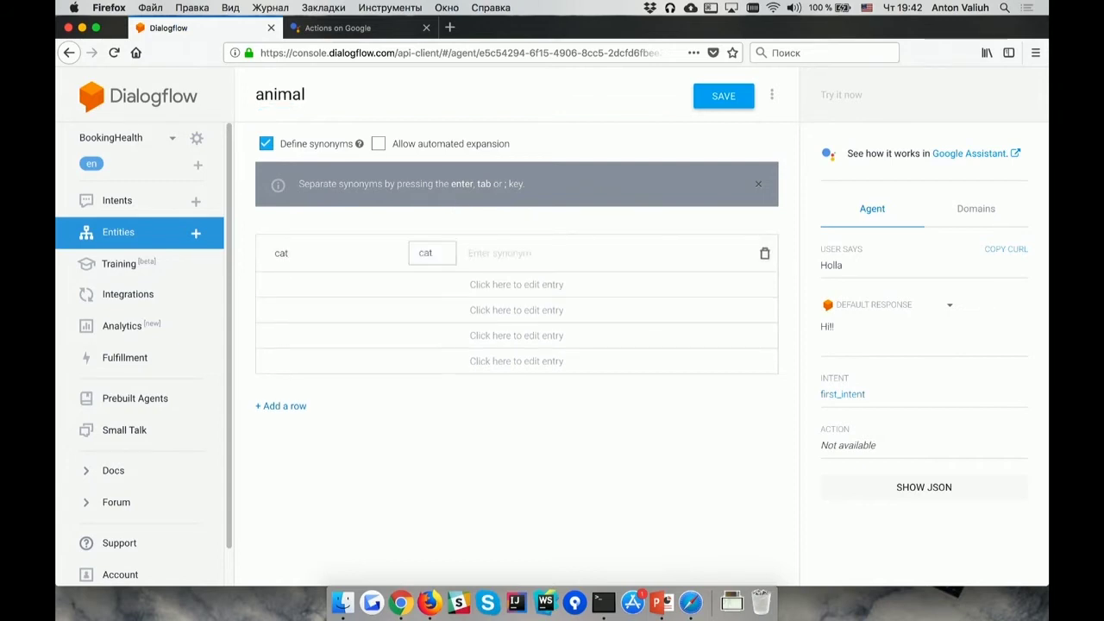
pyautogui.write('k')
pyautogui.press('BackSpace')
pyautogui.write('kitty')
pyautogui.press('Return')
# Add the reference value "dog" with the additional synonym "pupyy" and save the entity.
pyautogui.click(286, 286)
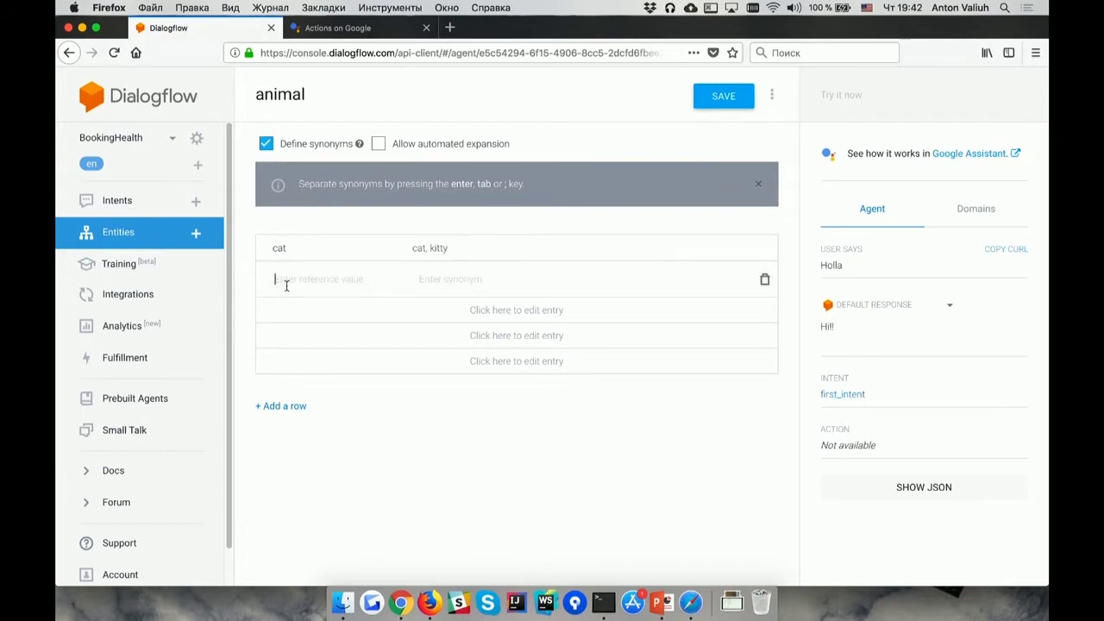
pyautogui.write('dog')
pyautogui.click(466, 277)
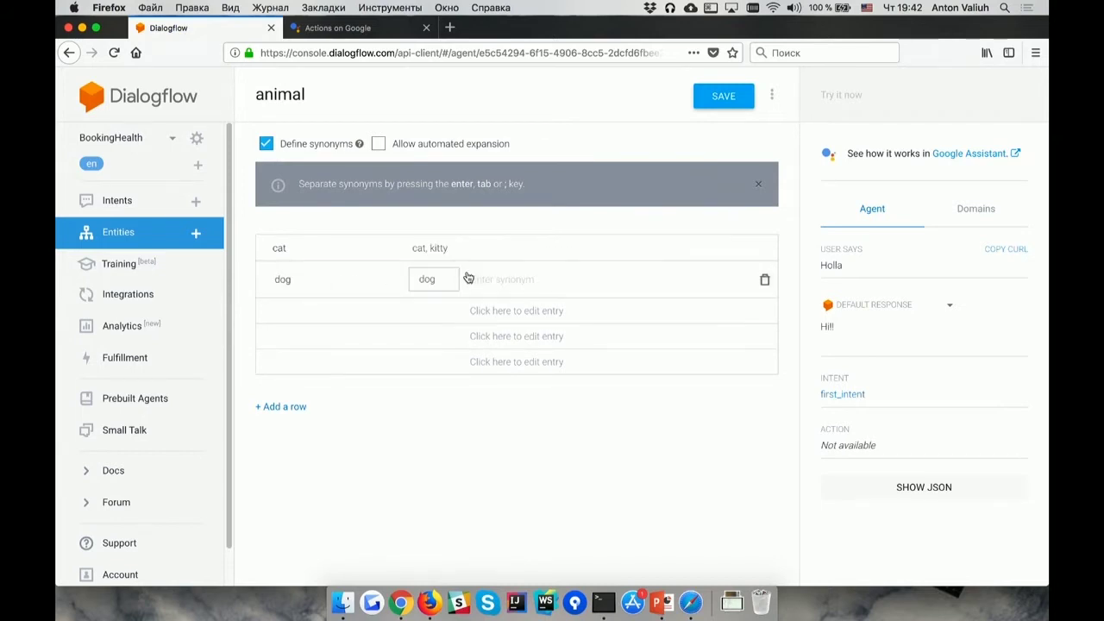
pyautogui.write('pupyy')
pyautogui.press('Return')
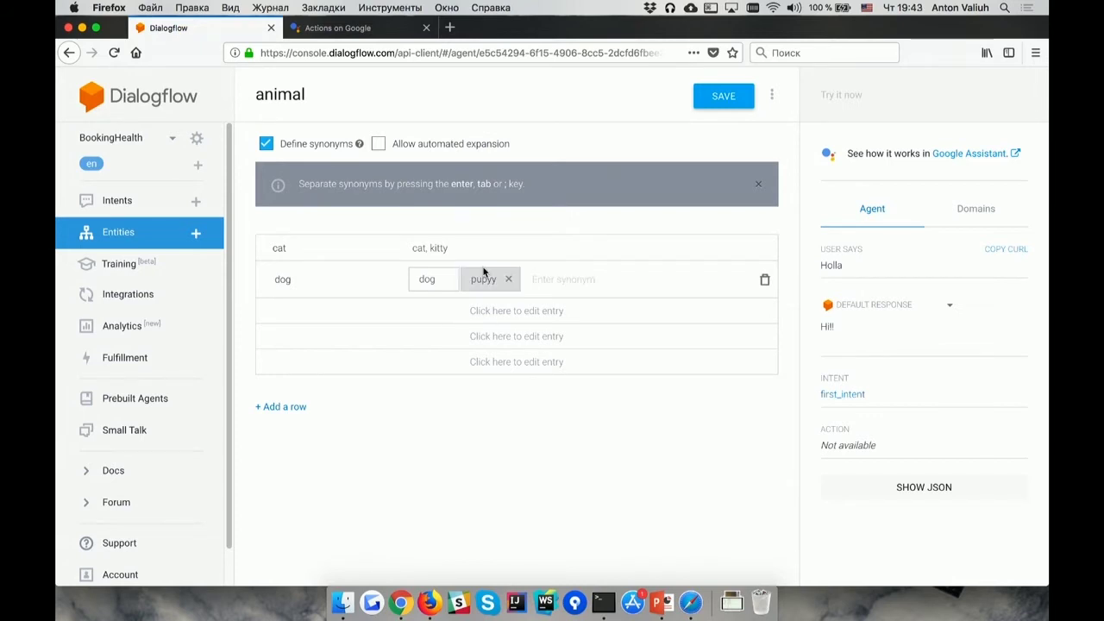
pyautogui.click(727, 96)
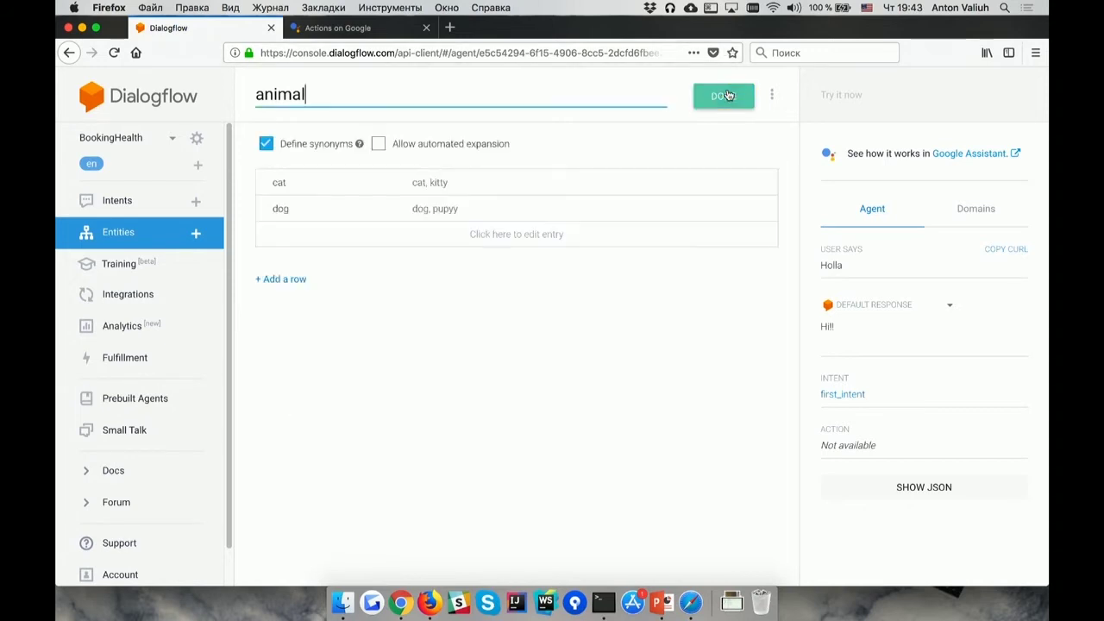
# Replace the misspelled synonym "pupyy" of the dog entry with "puppy" and save the entity.
pyautogui.click(550, 204)
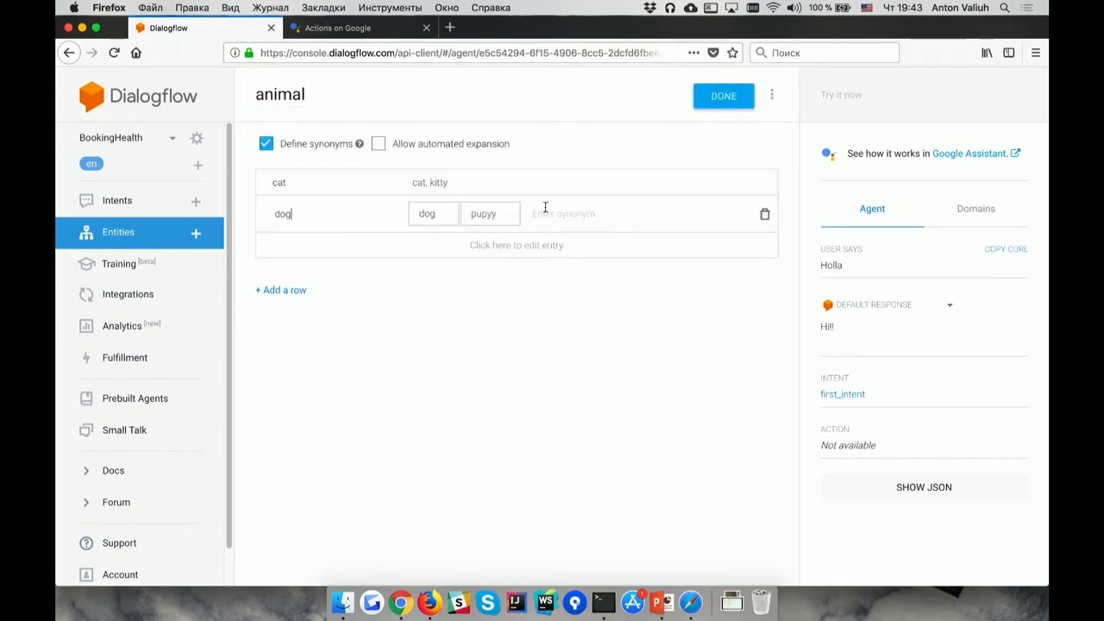
pyautogui.click(508, 213)
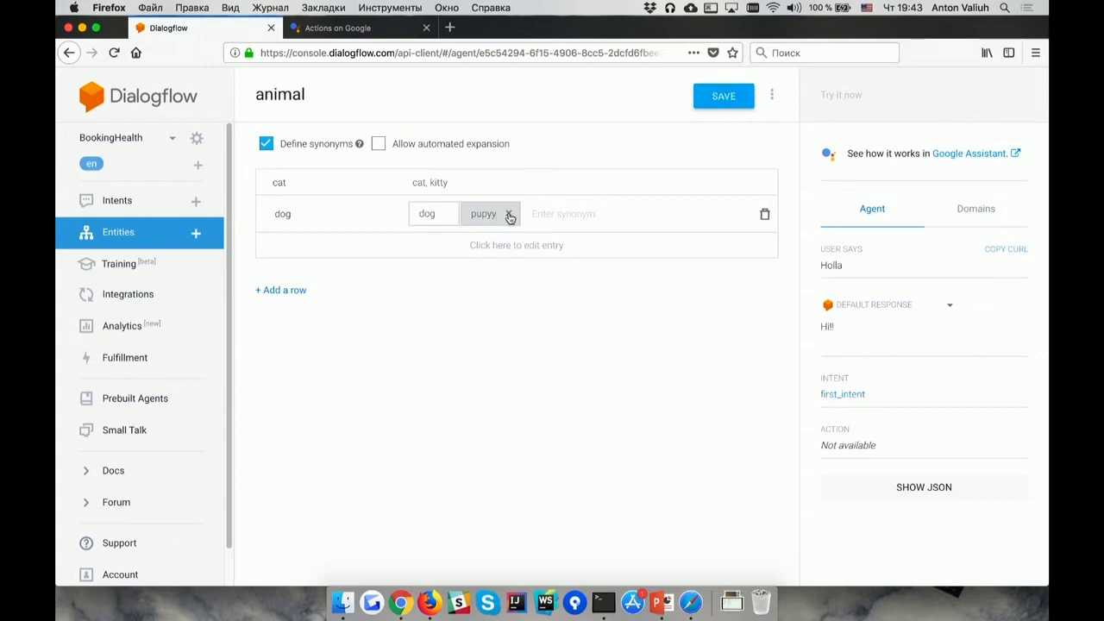
pyautogui.write('Pupp')
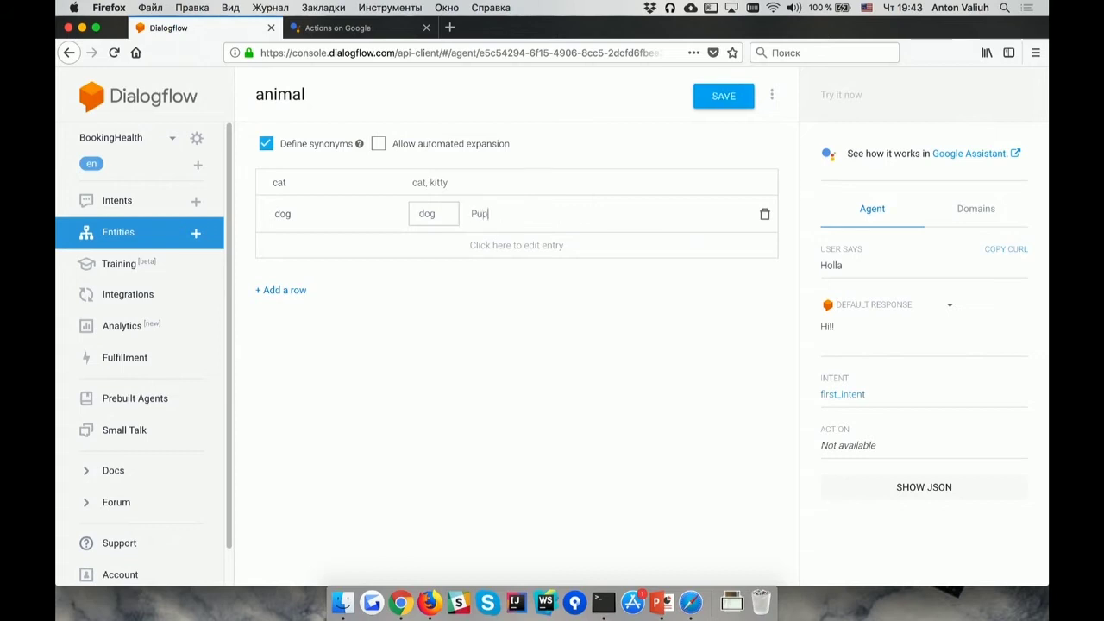
pyautogui.press('BackSpace')
pyautogui.press('BackSpace')
pyautogui.press('BackSpace')
pyautogui.press('BackSpace')
pyautogui.write('puppy')
pyautogui.press('Return')
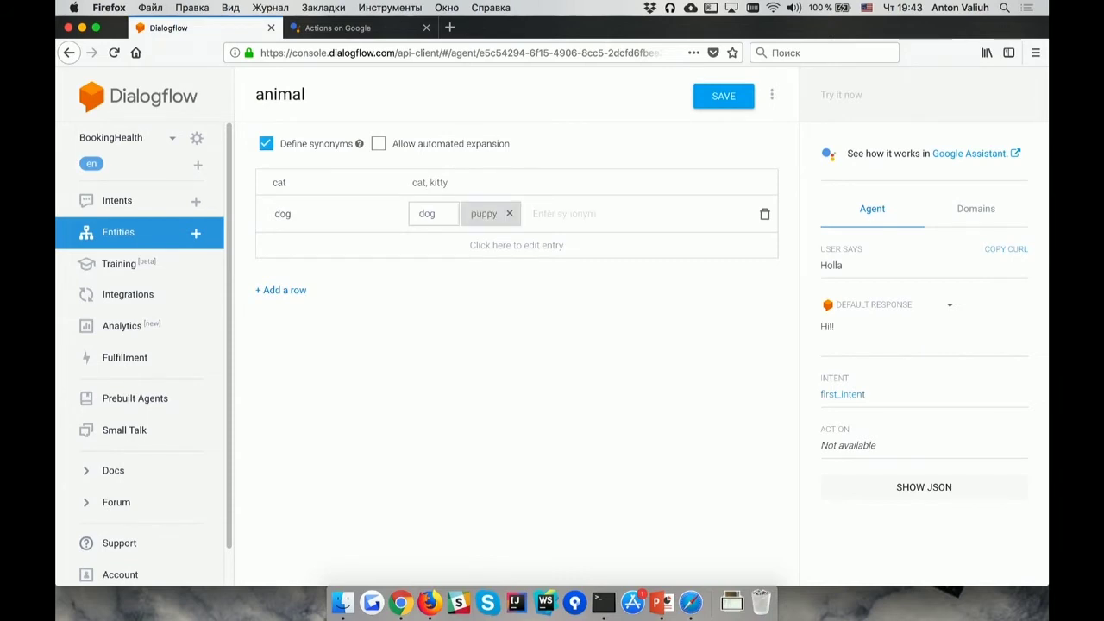
pyautogui.click(707, 107)
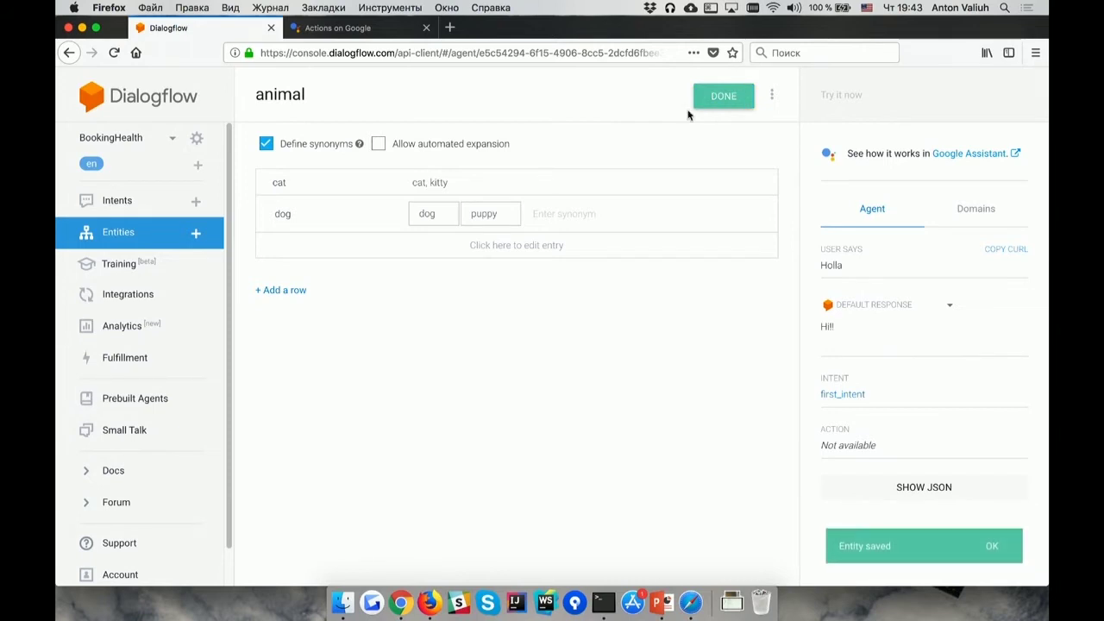
# Open first_intent and add the training phrase "I have a puppy".
pyautogui.click(126, 209)
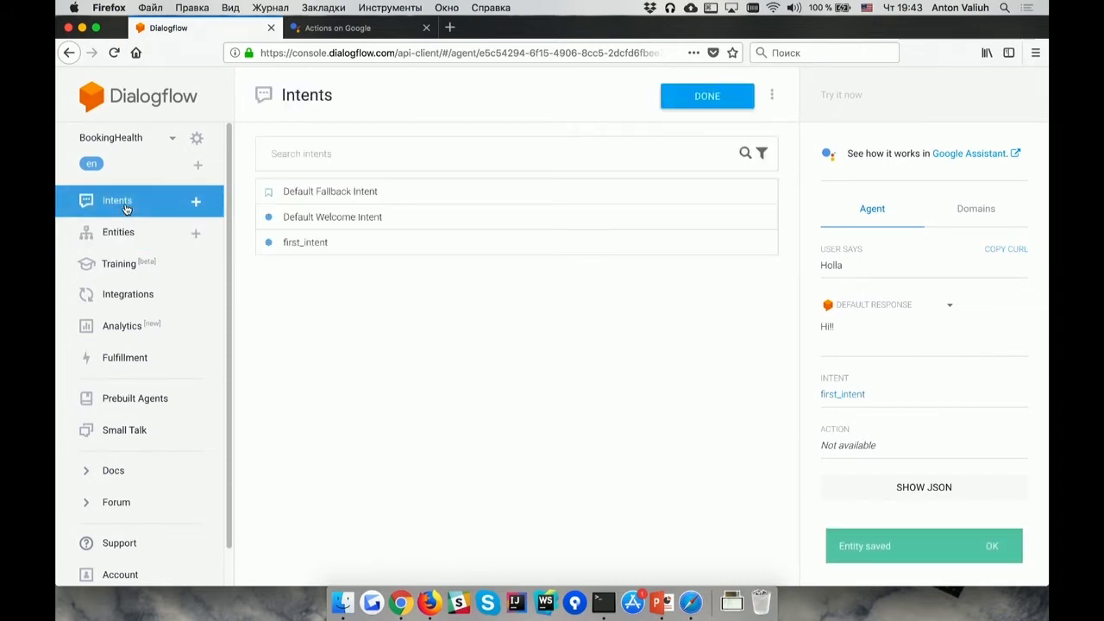
pyautogui.click(297, 245)
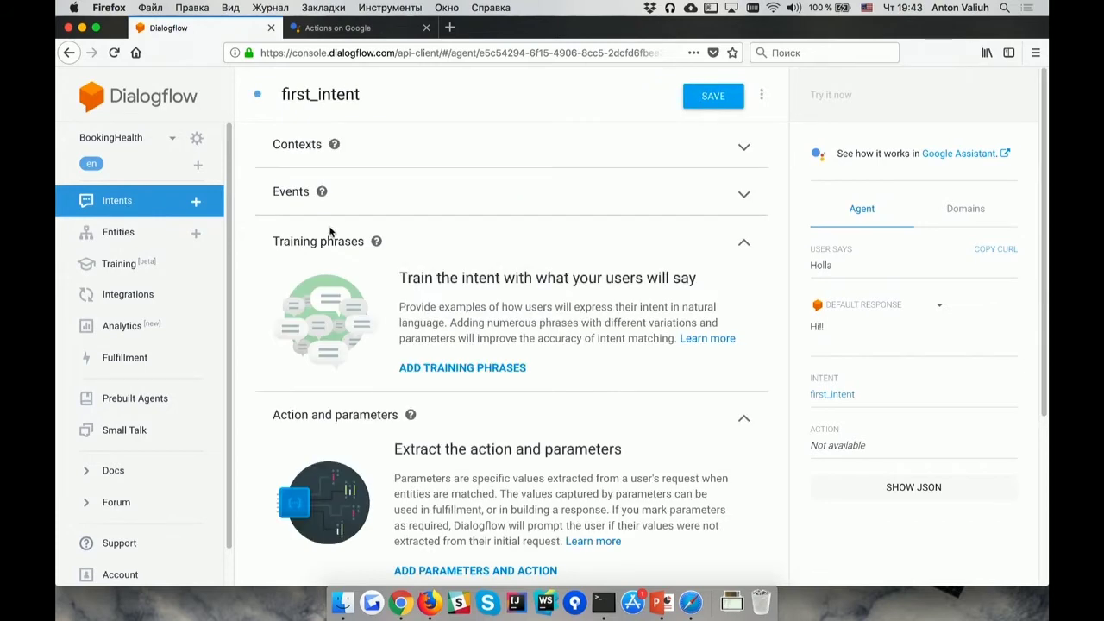
pyautogui.click(459, 371)
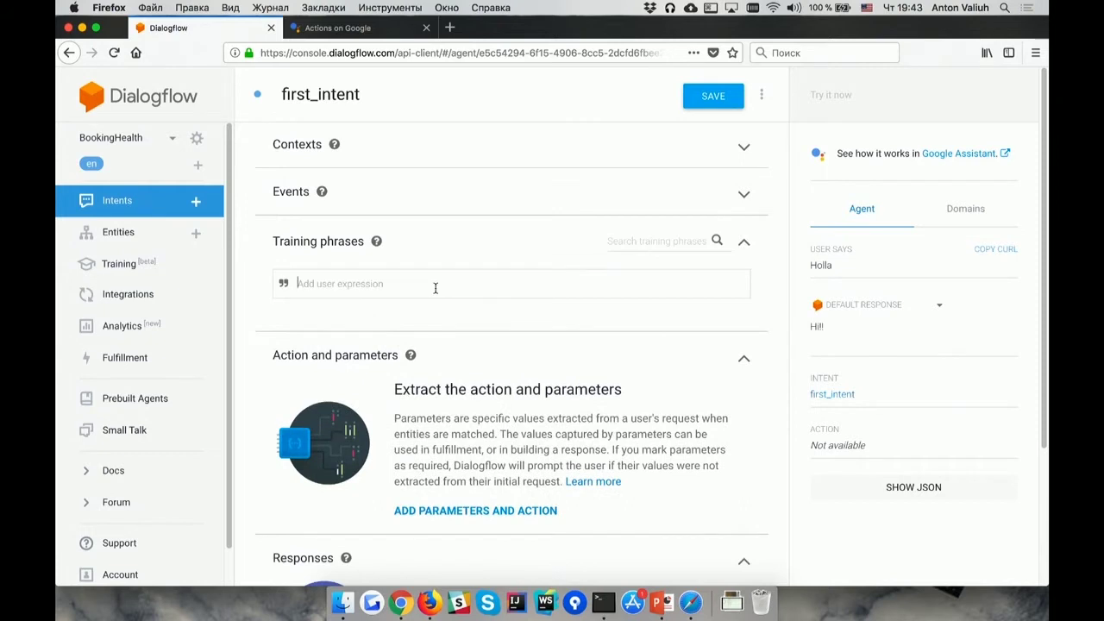
pyautogui.write('I have a puppy')
pyautogui.press('Return')
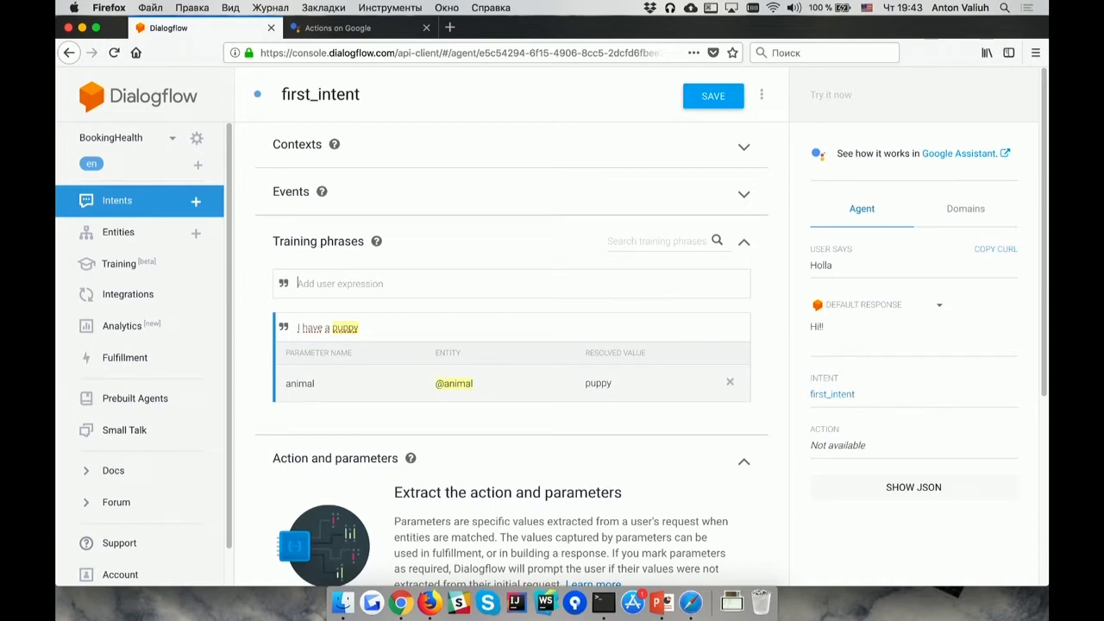
# Inspect the entity annotation of the training phrase "I have a puppy".
pyautogui.click(300, 327)
pyautogui.moveTo(298, 327); pyautogui.dragTo(359, 329)
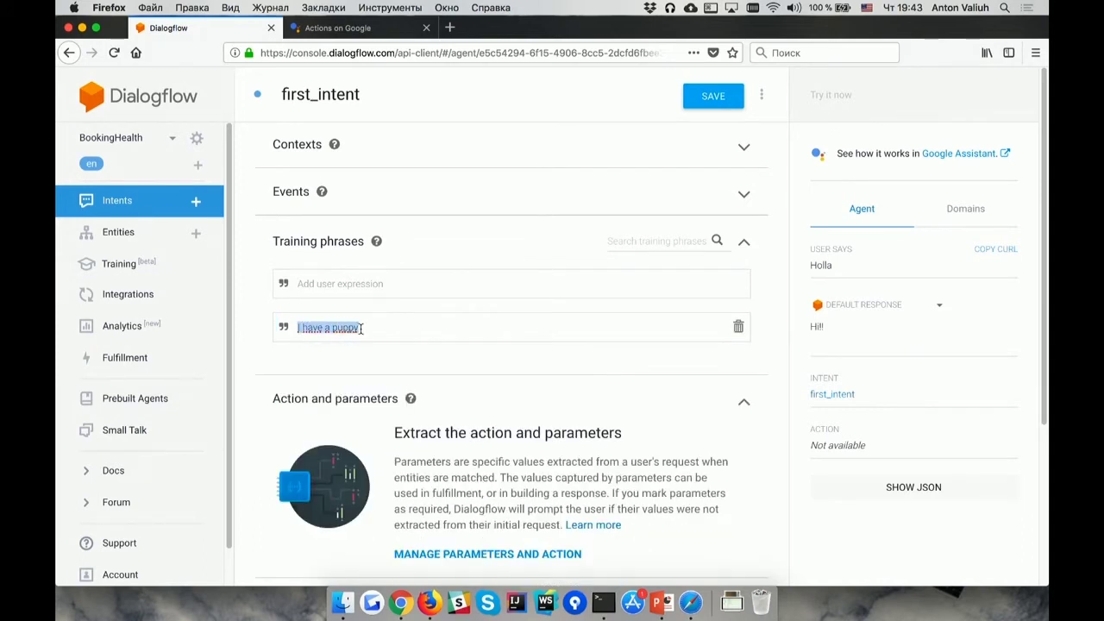
pyautogui.click(337, 382)
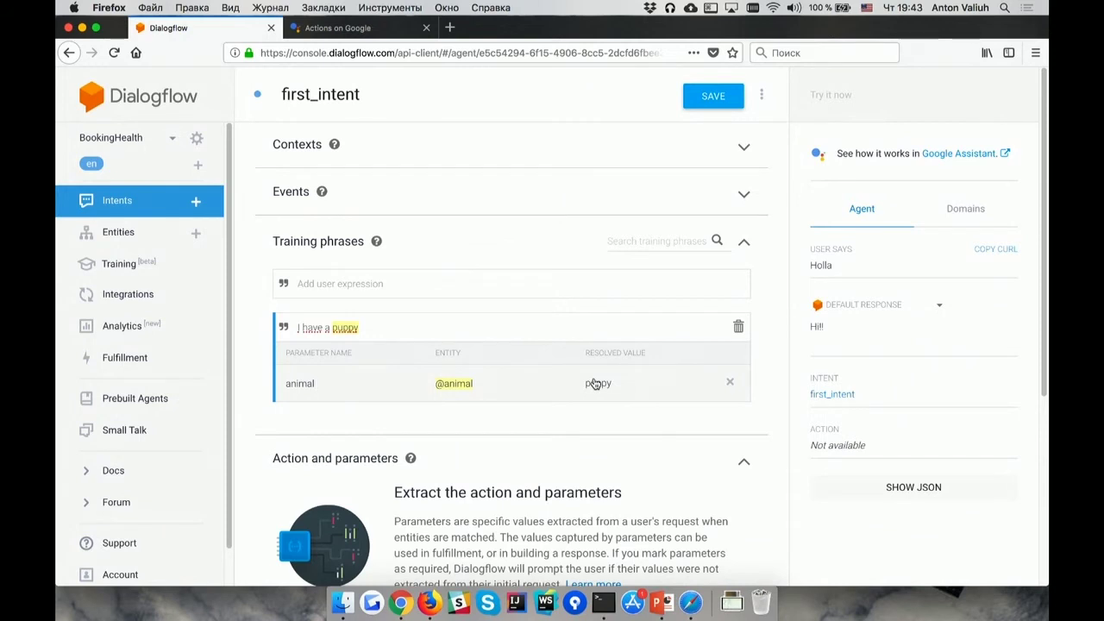
# Add the training phrase "I like cat" to first_intent.
pyautogui.click(577, 280)
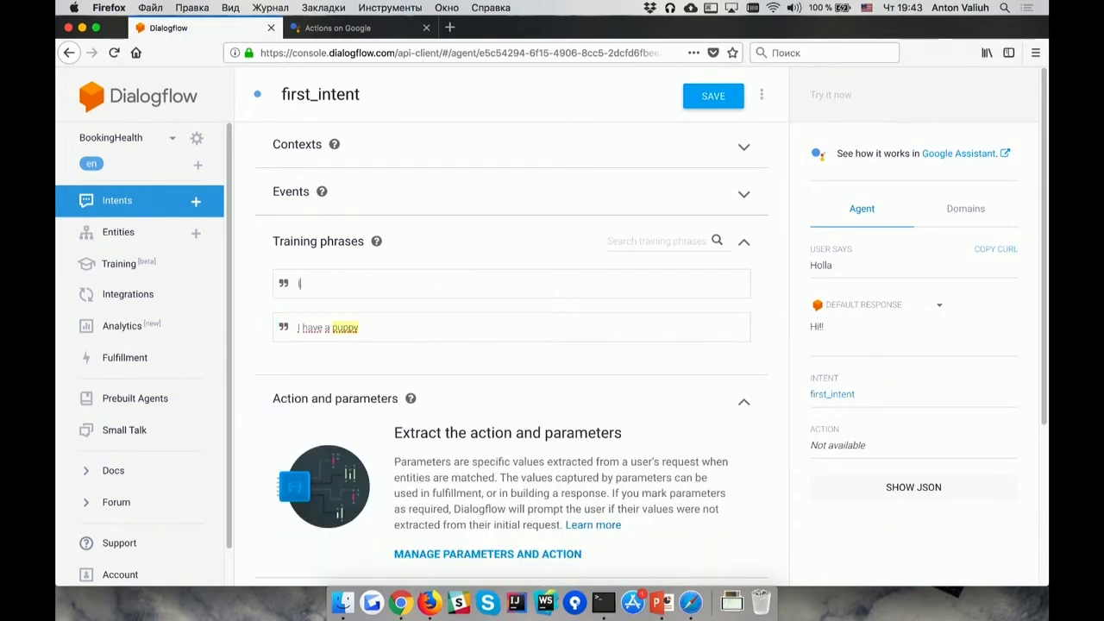
pyautogui.write('I lo')
pyautogui.press('BackSpace')
pyautogui.write('ike cat')
pyautogui.press('Return')
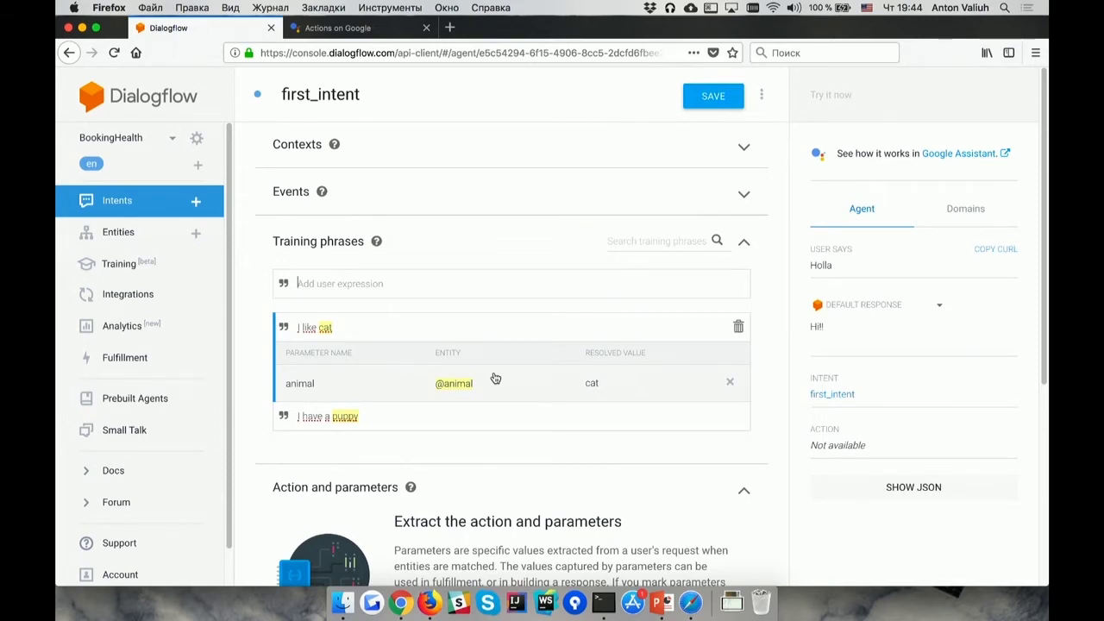
pyautogui.click(128, 234)
pyautogui.click(595, 288)
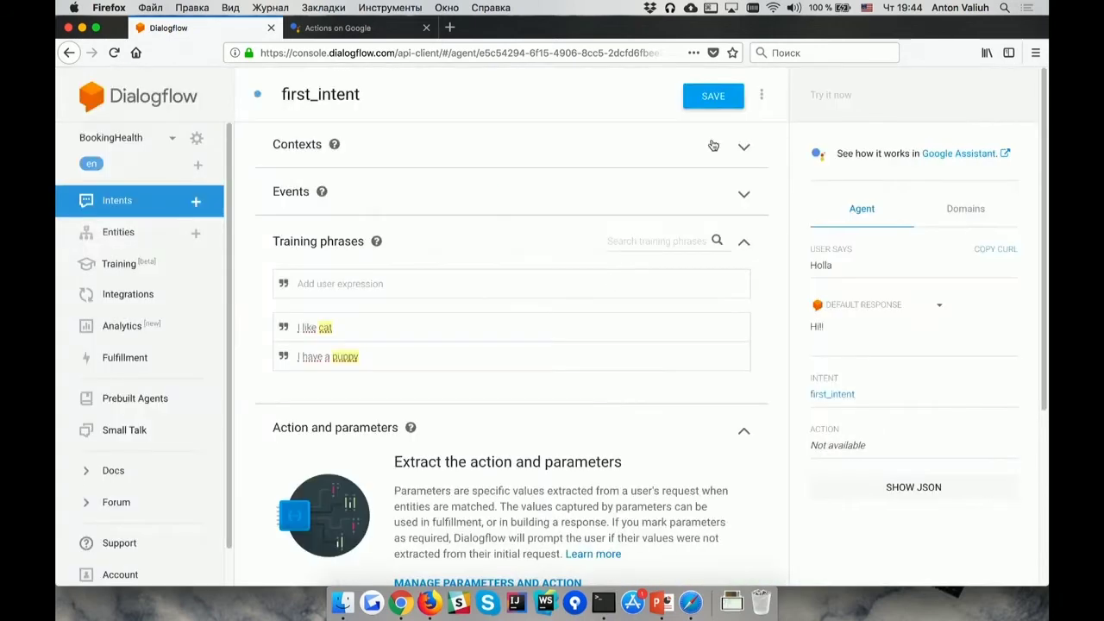
# Save first_intent and add the training phrase "I like cats".
pyautogui.click(720, 95)
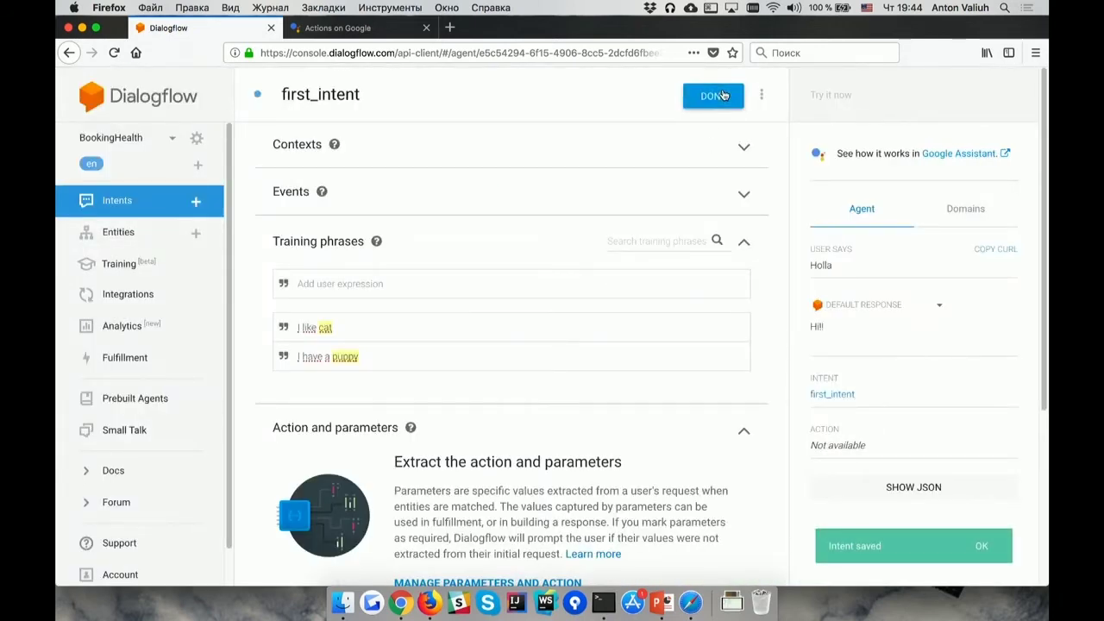
pyautogui.click(548, 272)
pyautogui.write('I')
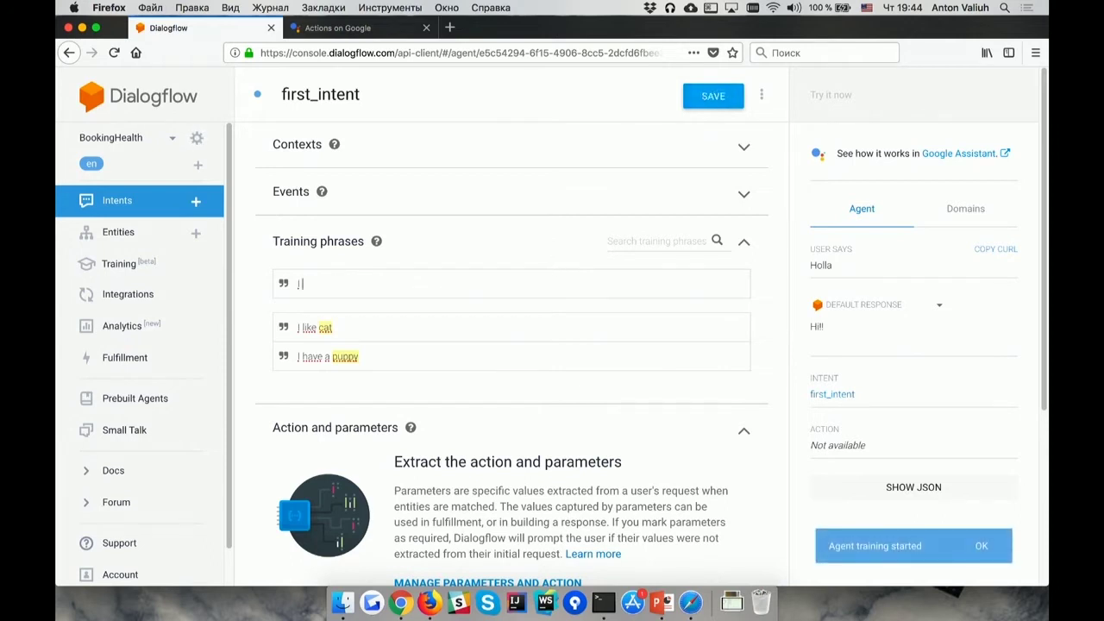
pyautogui.write(' like cats')
pyautogui.press('Return')
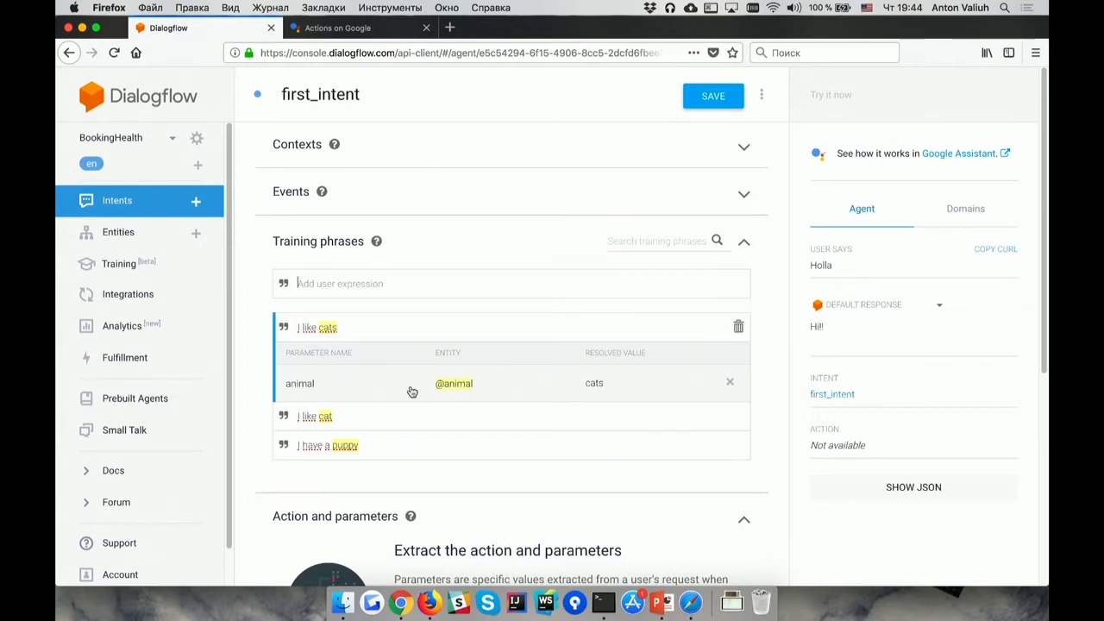
# Open the action and parameters table of first_intent.
pyautogui.scroll(-3, 412, 392)
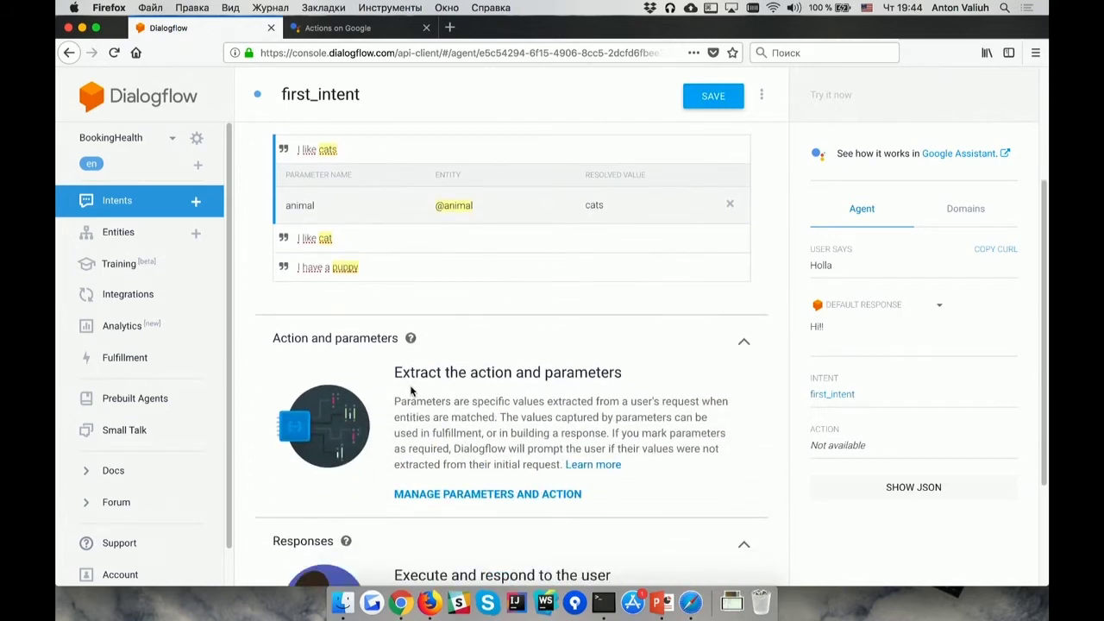
pyautogui.click(456, 346)
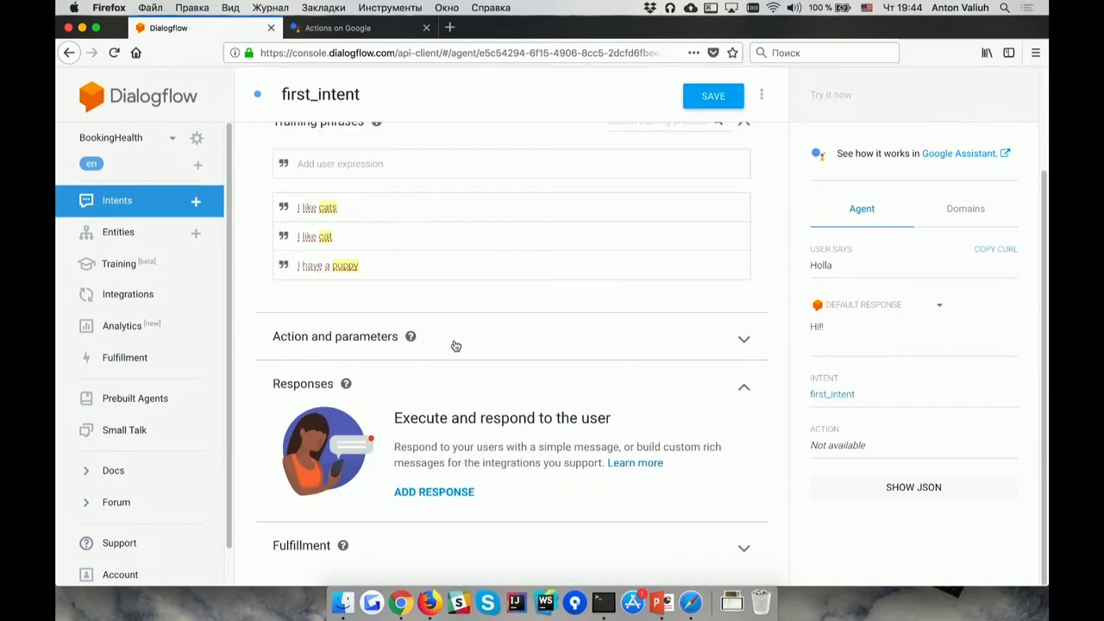
pyautogui.click(354, 341)
pyautogui.click(503, 495)
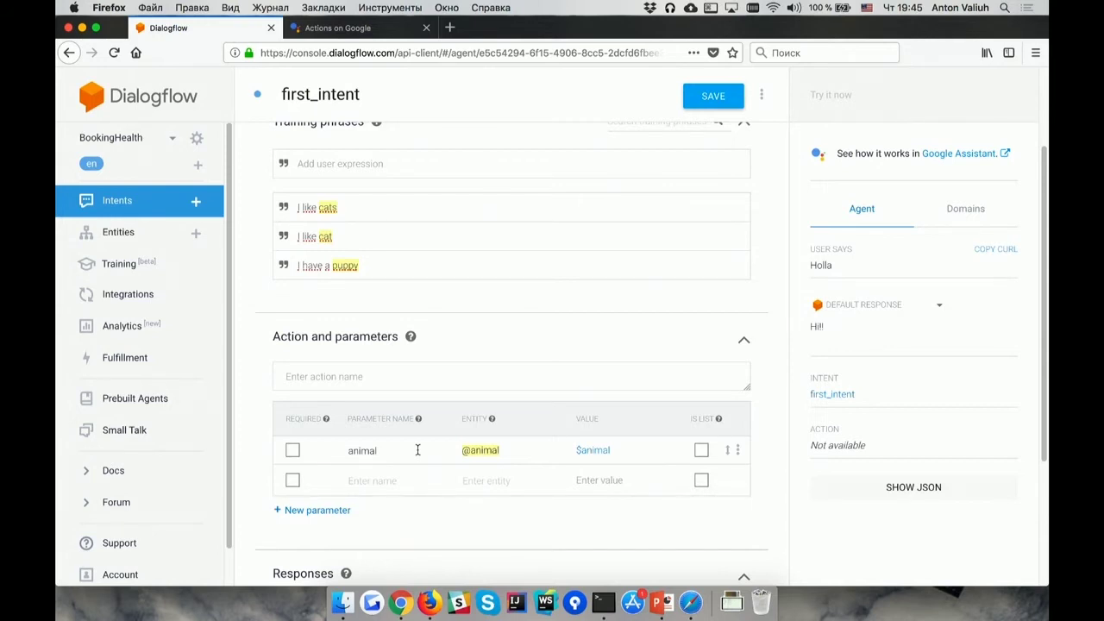
# Add the text response "I also like a $animal" to first_intent and save the intent.
pyautogui.scroll(-5, 418, 449)
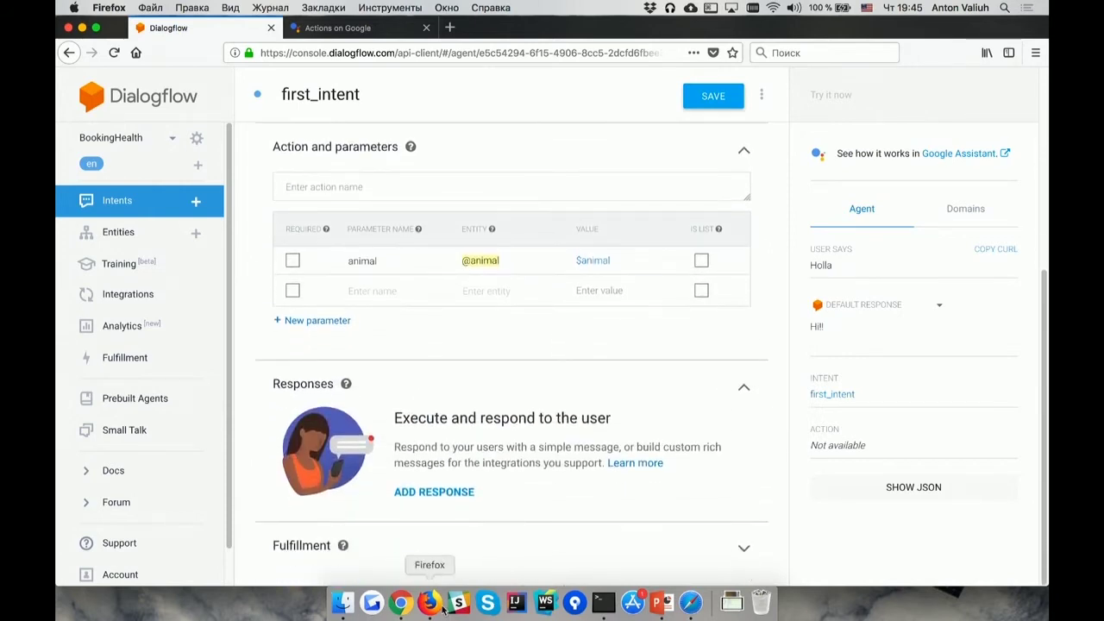
pyautogui.click(457, 493)
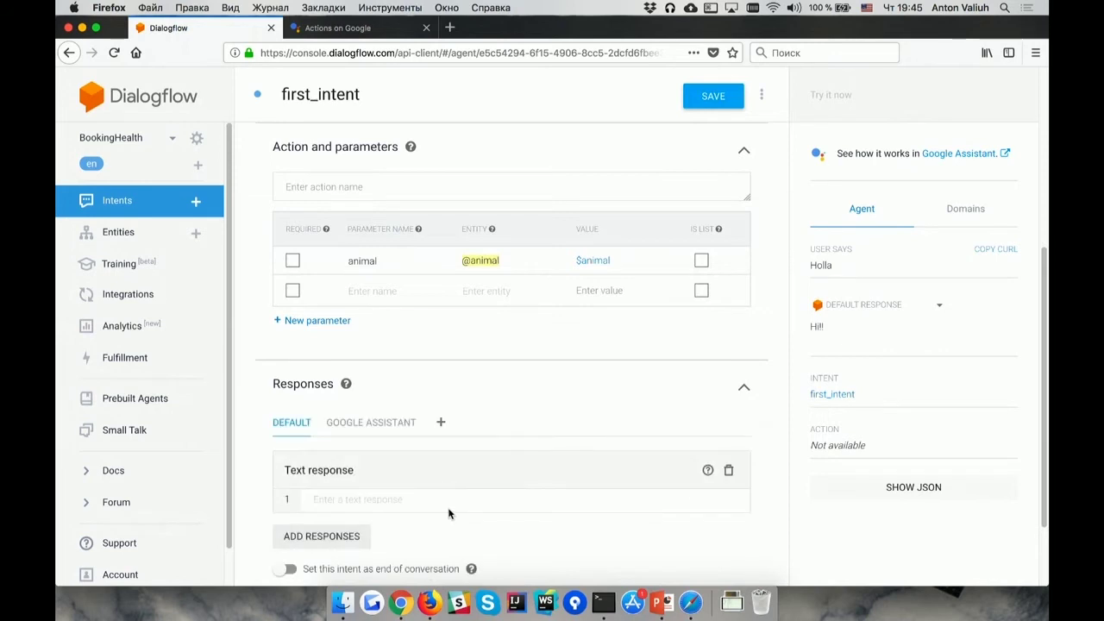
pyautogui.click(446, 502)
pyautogui.write('I')
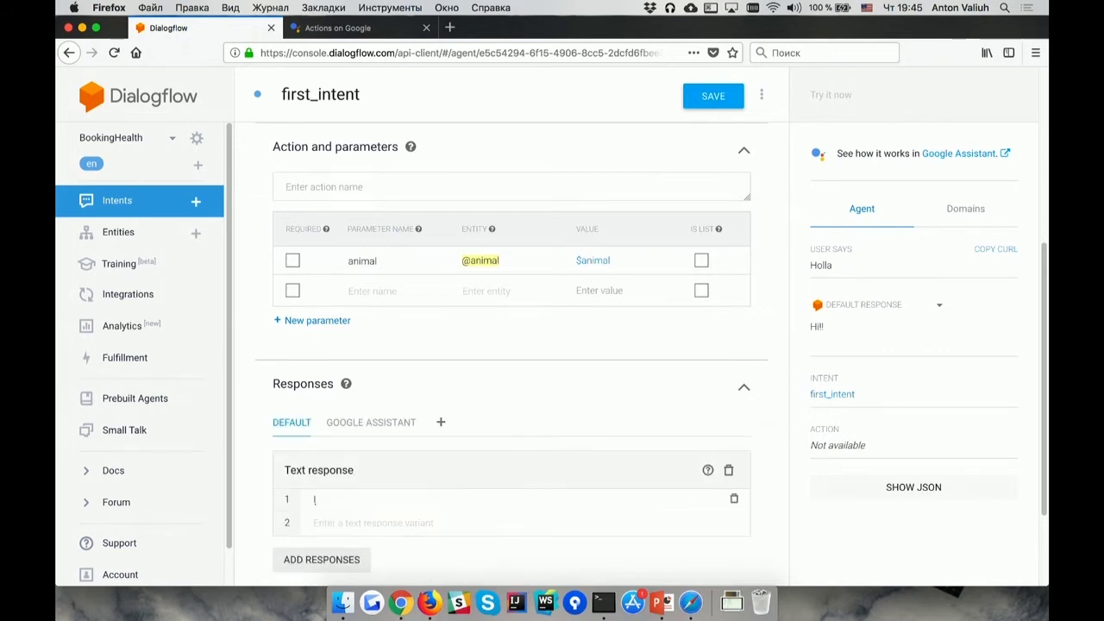
pyautogui.write(' also like a $animal')
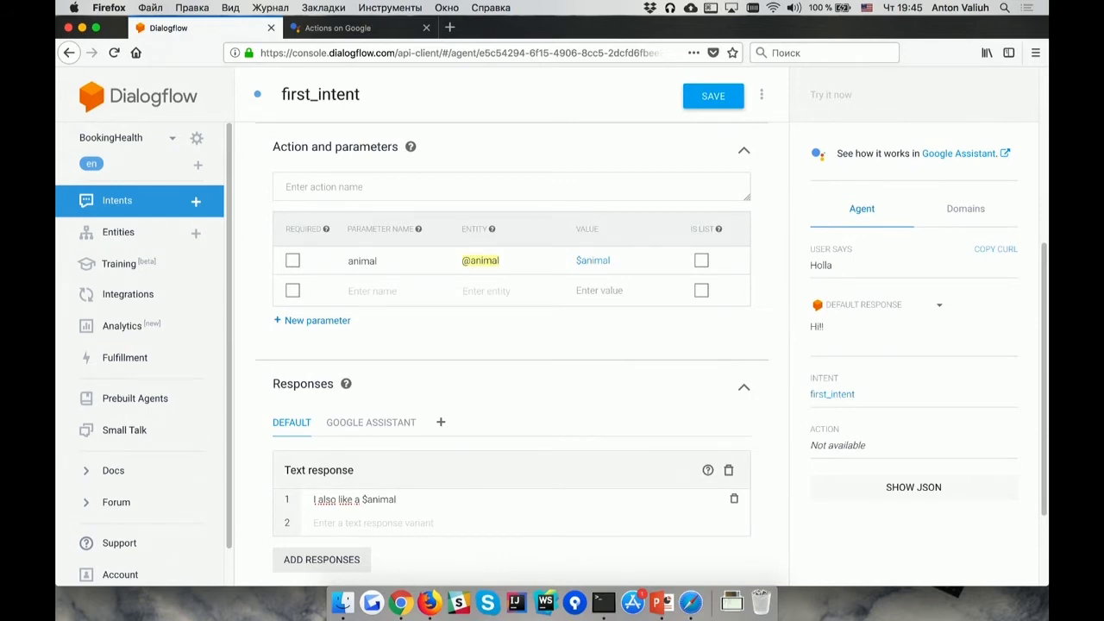
pyautogui.click(709, 99)
# Switch to the Actions on Google simulator and test the agent with the message "I have a kitty".
pyautogui.click(384, 28)
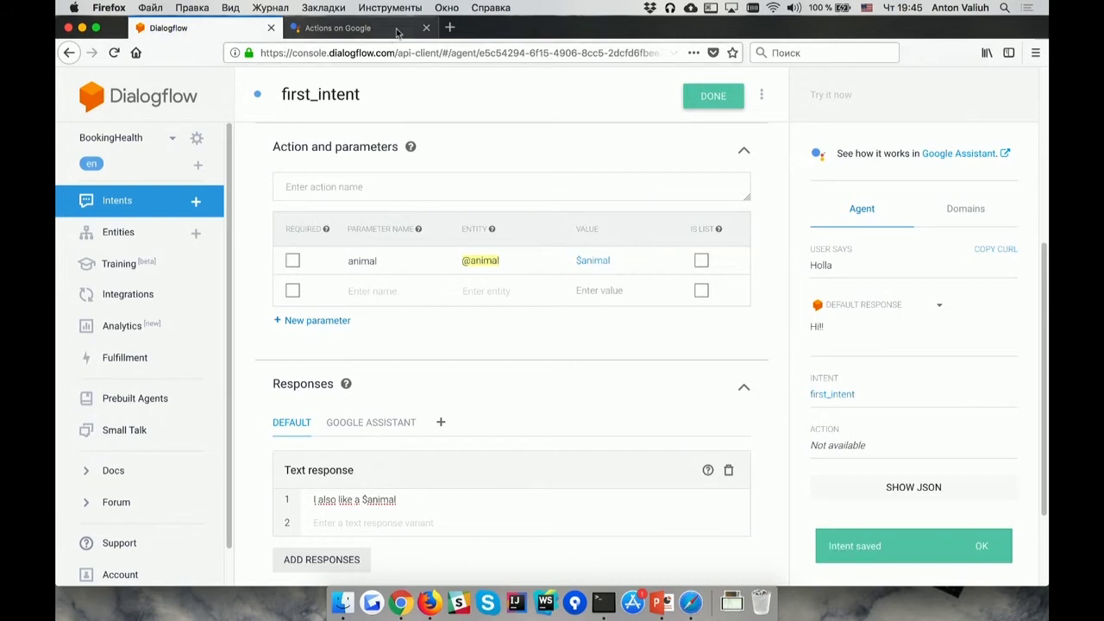
pyautogui.write('I have a')
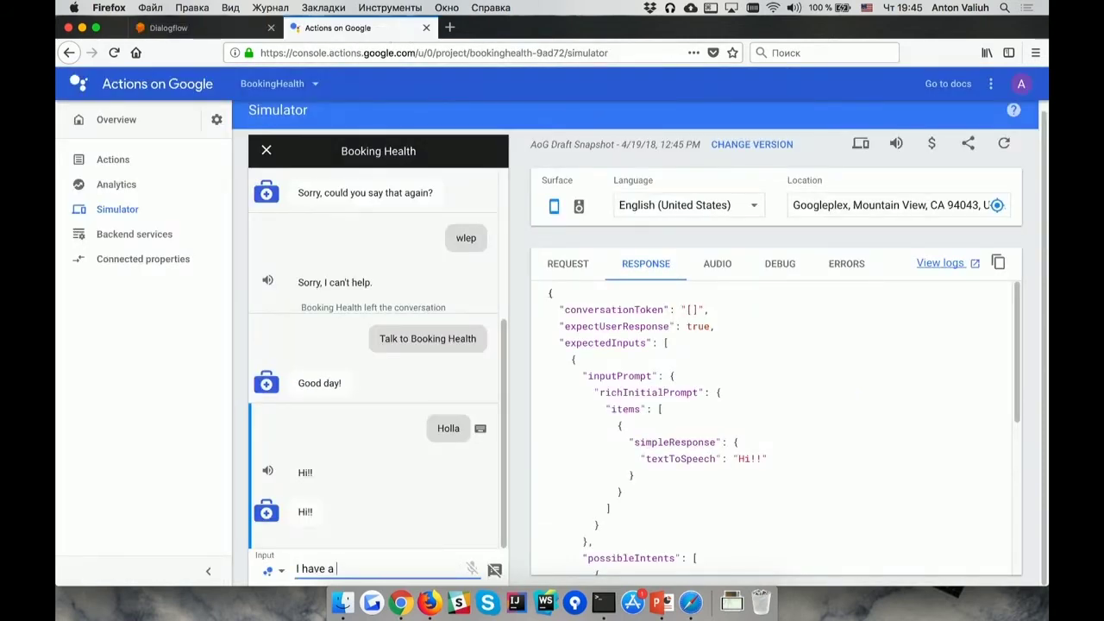
pyautogui.write(' kitty')
pyautogui.press('Return')
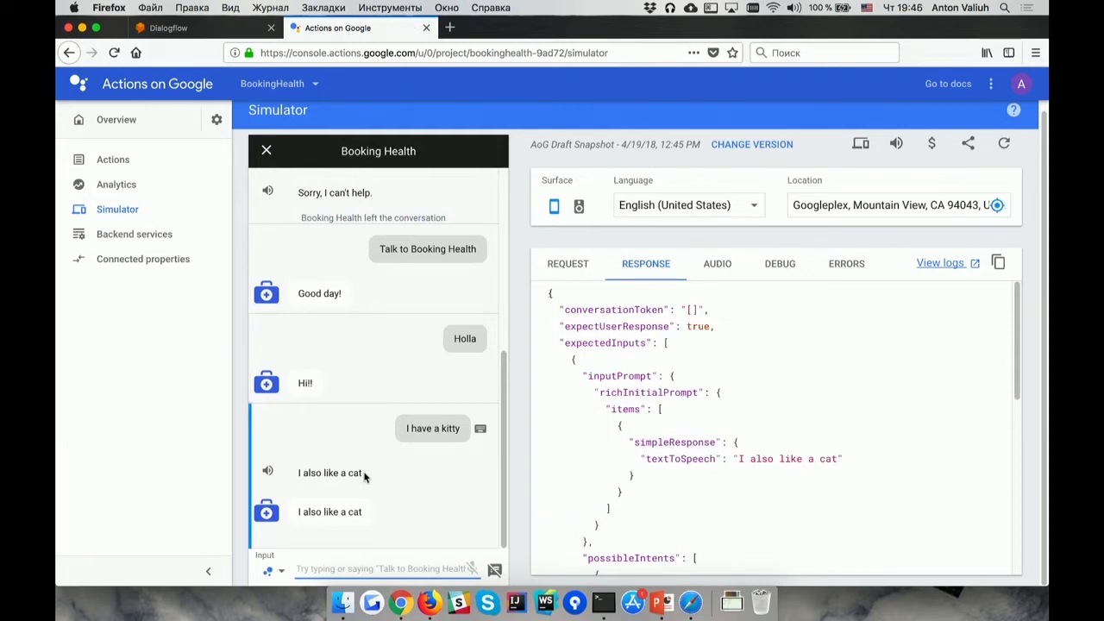
# Return to Dialogflow and change the text response of first_intent to "I also like a $animal.original".
pyautogui.click(186, 27)
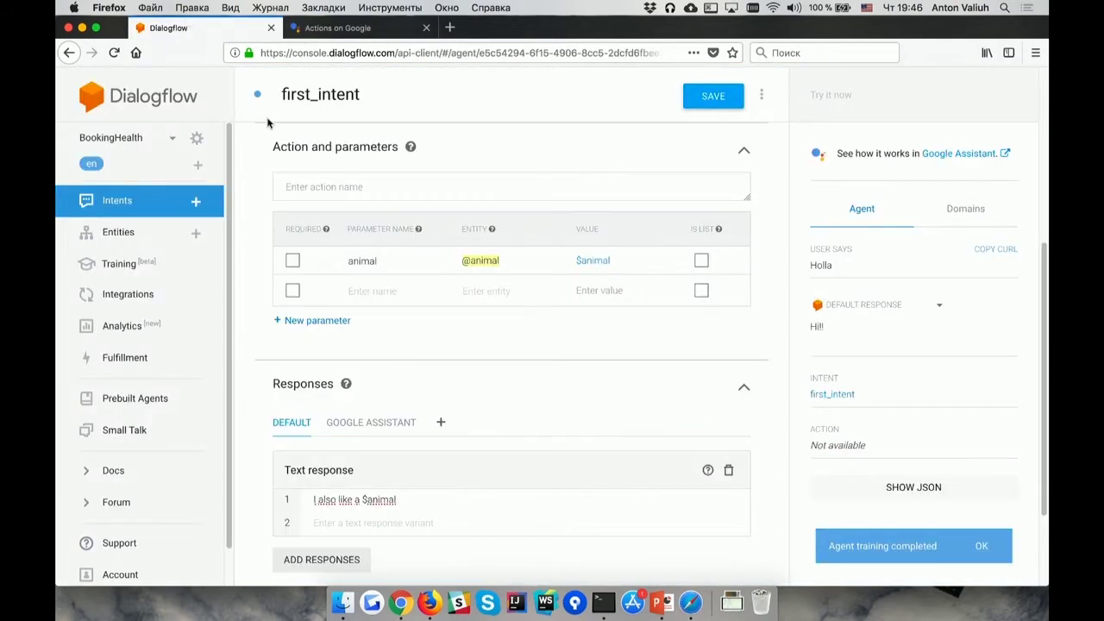
pyautogui.click(419, 499)
pyautogui.click(445, 525)
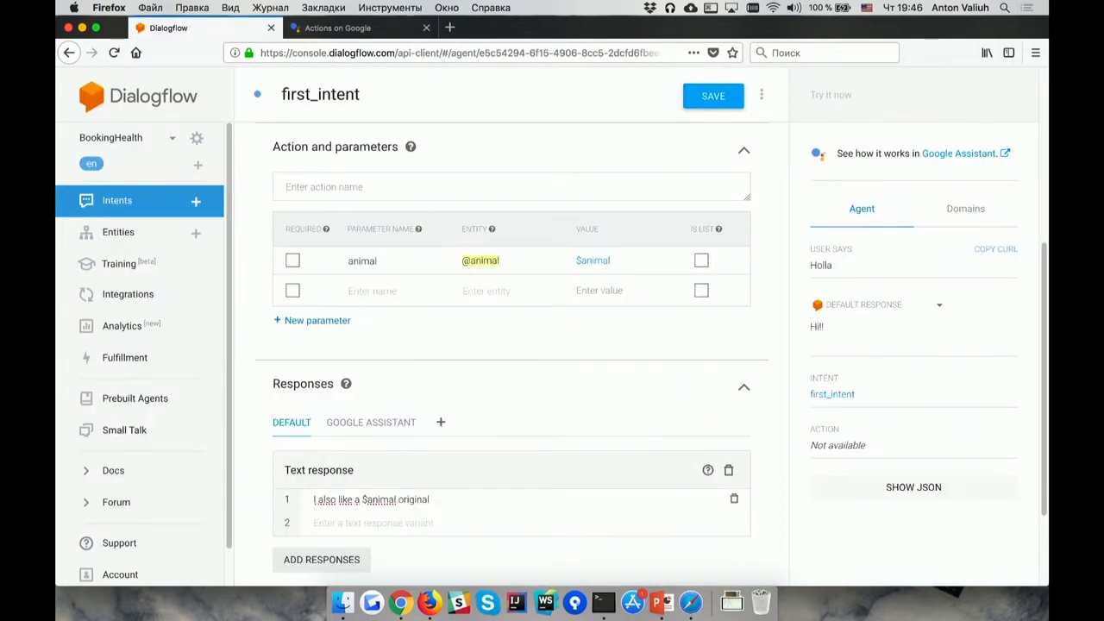
# Test the agent in the Actions on Google simulator with the message "I like cats".
pyautogui.click(360, 29)
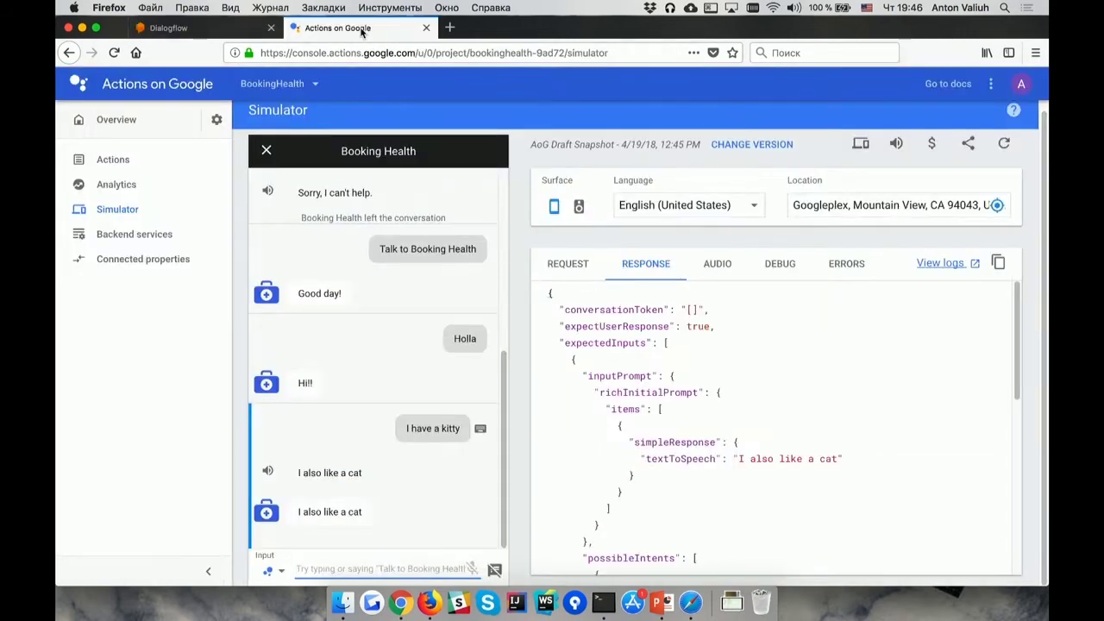
pyautogui.write('I li')
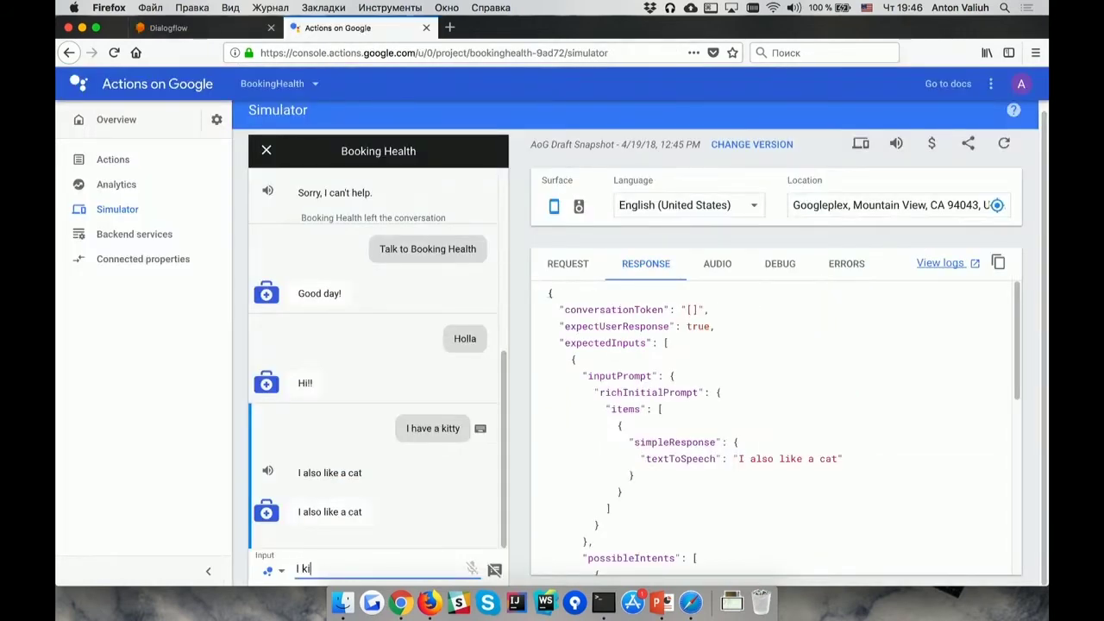
pyautogui.press('BackSpace')
pyautogui.press('BackSpace')
pyautogui.write('like cats')
pyautogui.press('Return')
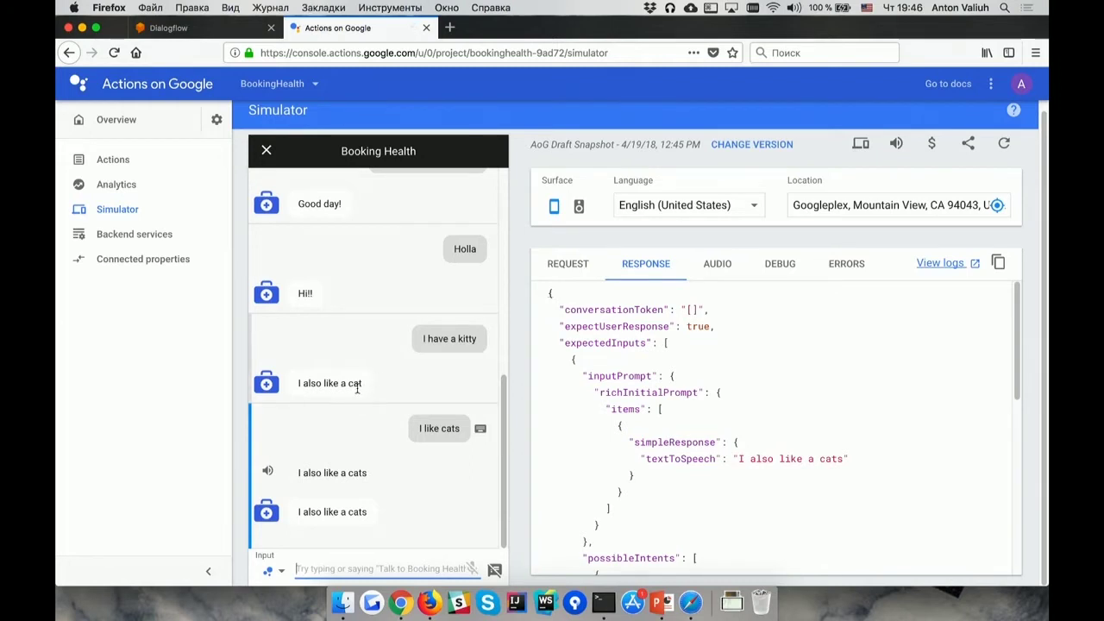
# Compare the wording of the text response in Dialogflow with the simulator's reply to "I like cats".
pyautogui.click(169, 28)
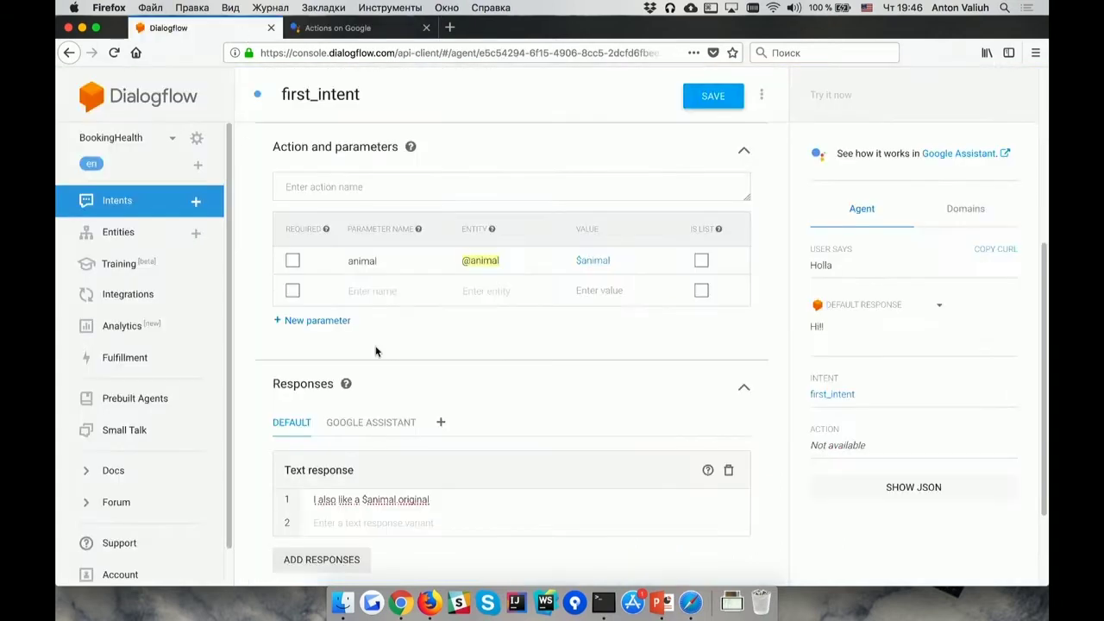
pyautogui.doubleClick(356, 500)
pyautogui.click(368, 27)
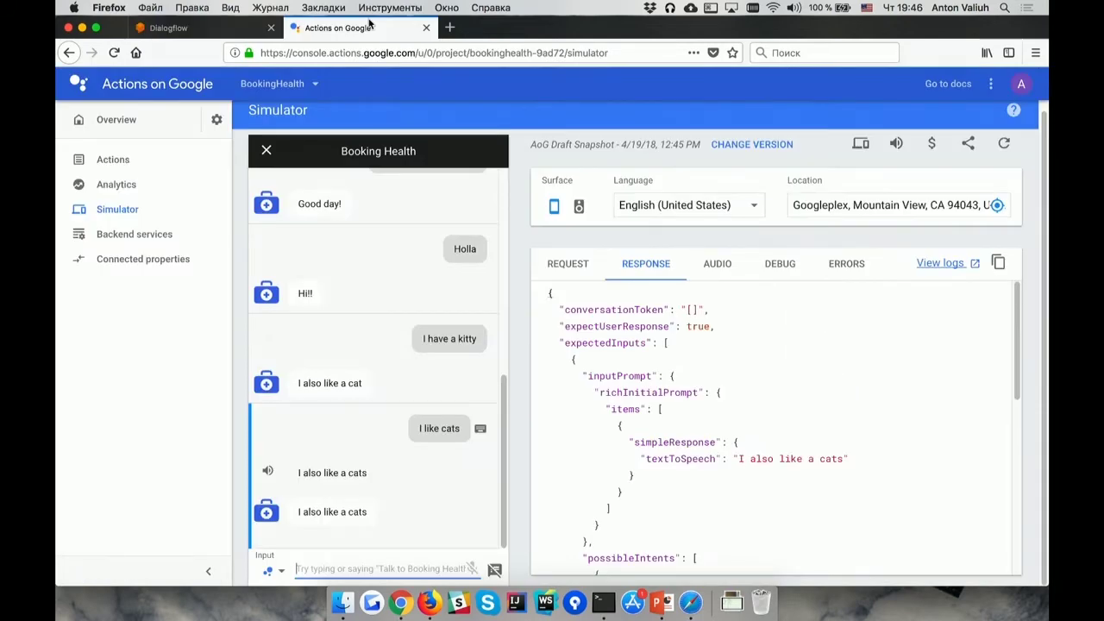
pyautogui.click(226, 33)
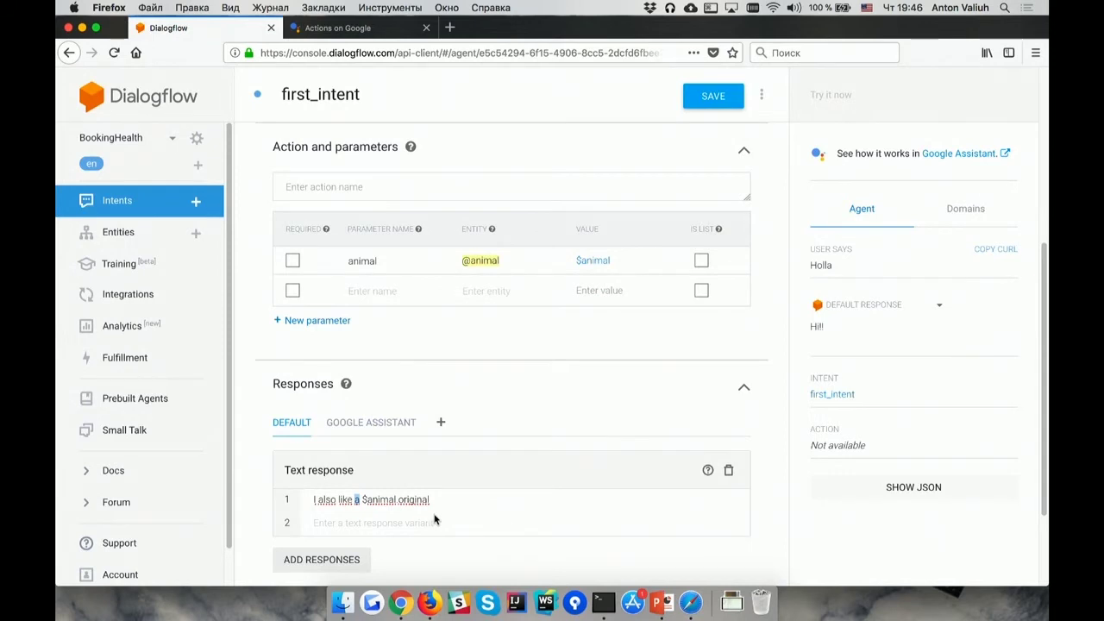
# Add the training phrase "My cat was born on 11 of May" to first_intent.
pyautogui.scroll(3, 434, 517)
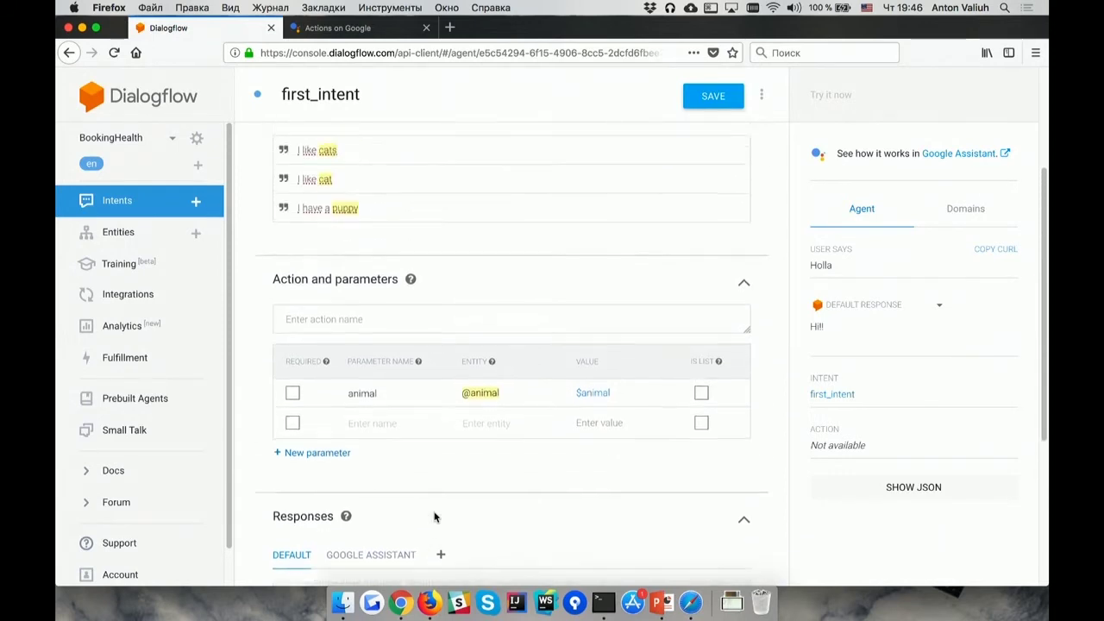
pyautogui.scroll(4, 434, 517)
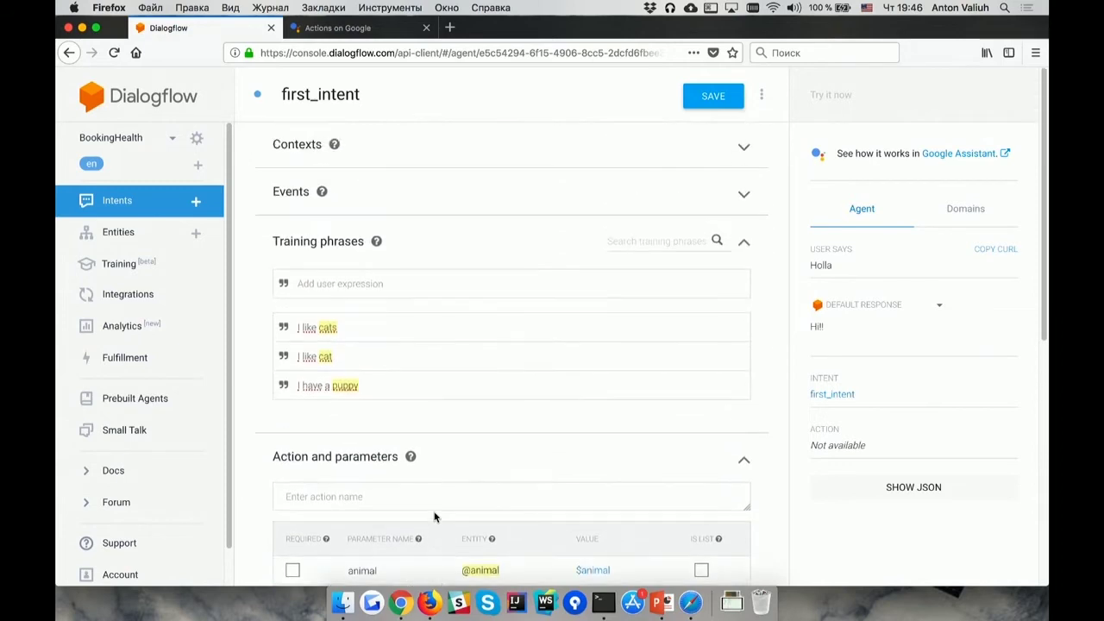
pyautogui.click(403, 292)
pyautogui.write('My cat')
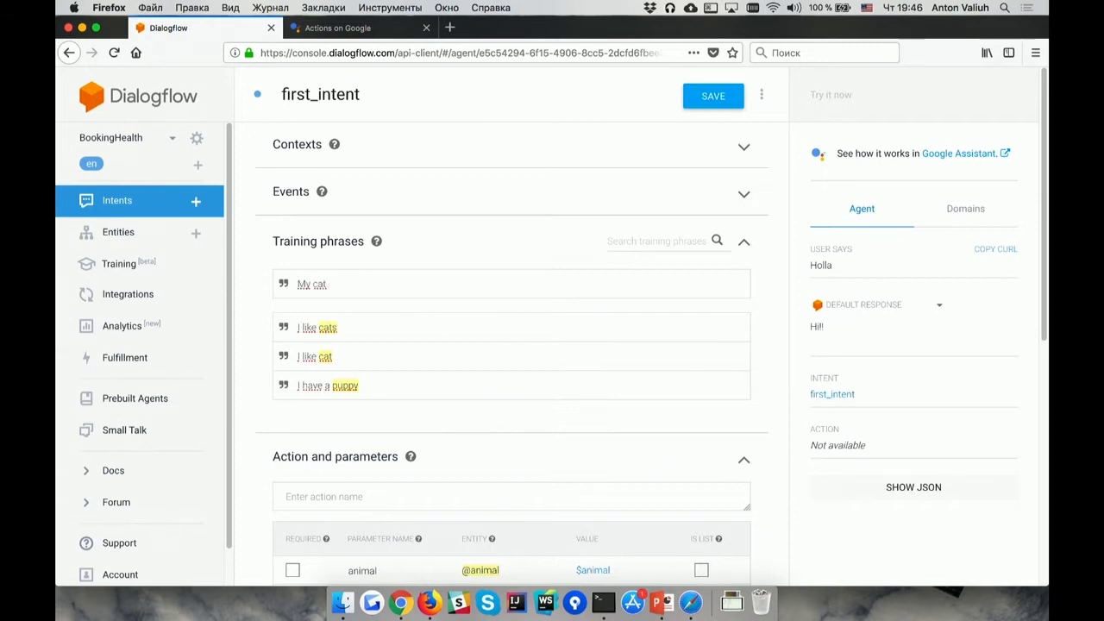
pyautogui.write(' was born on 11 of m')
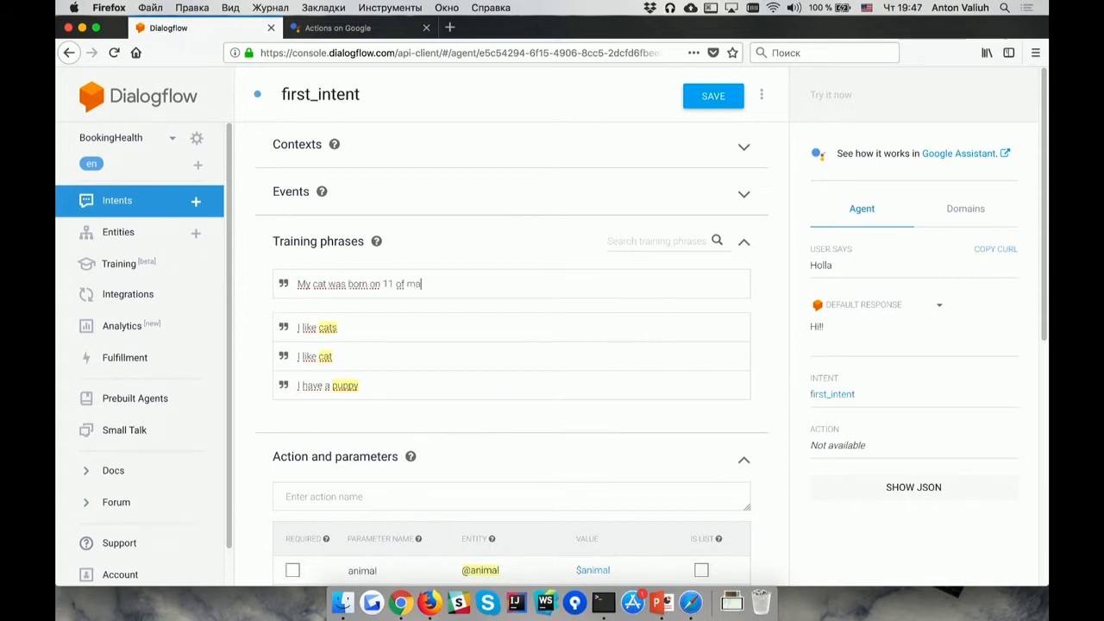
pyautogui.press('BackSpace')
pyautogui.write('May')
pyautogui.press('Return')
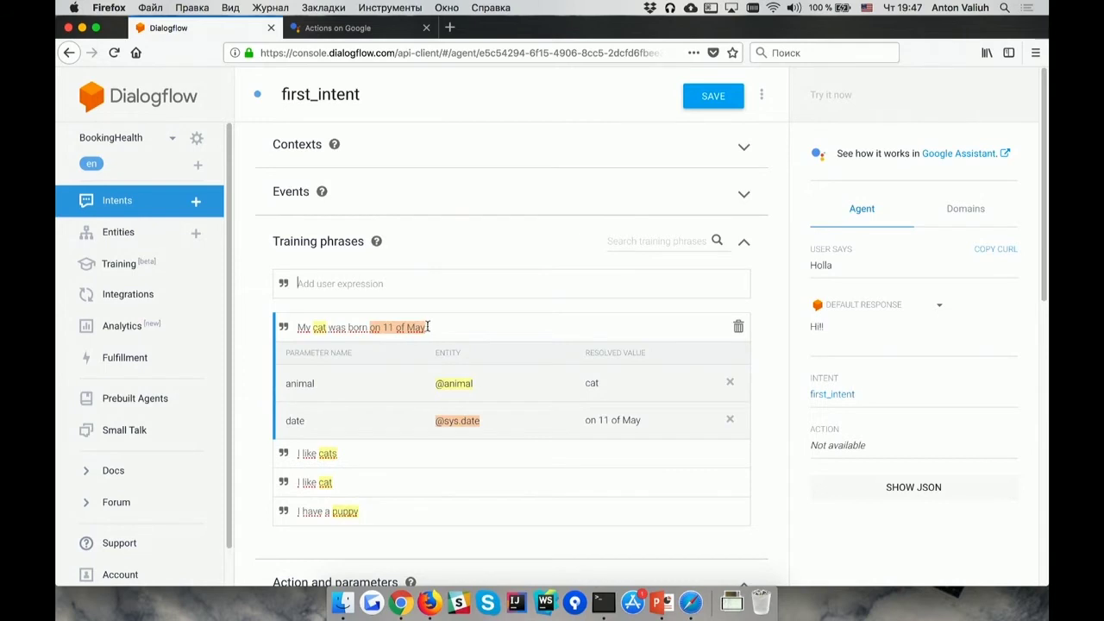
# Review the annotated entities and parameters of first_intent and mark the date parameter as required.
pyautogui.scroll(-2, 466, 316)
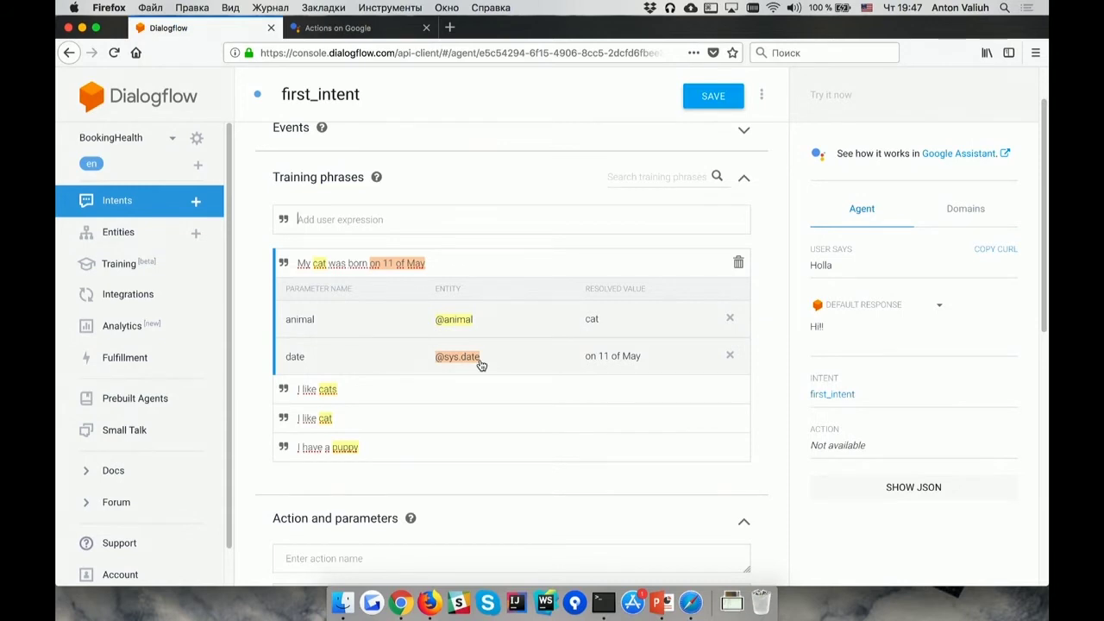
pyautogui.scroll(-5, 482, 365)
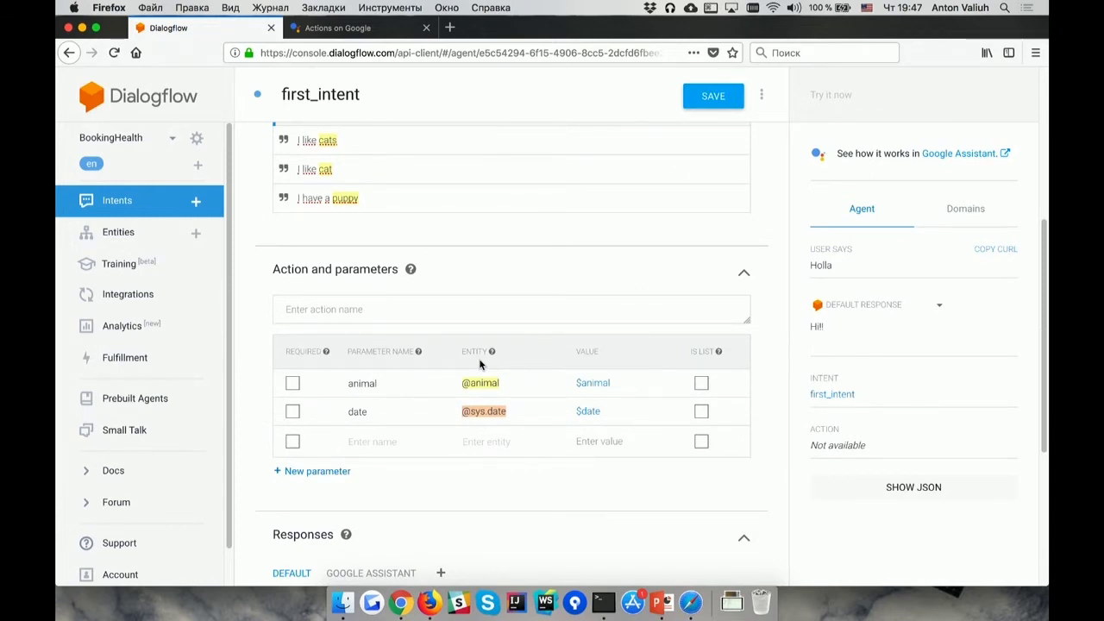
pyautogui.scroll(3, 480, 365)
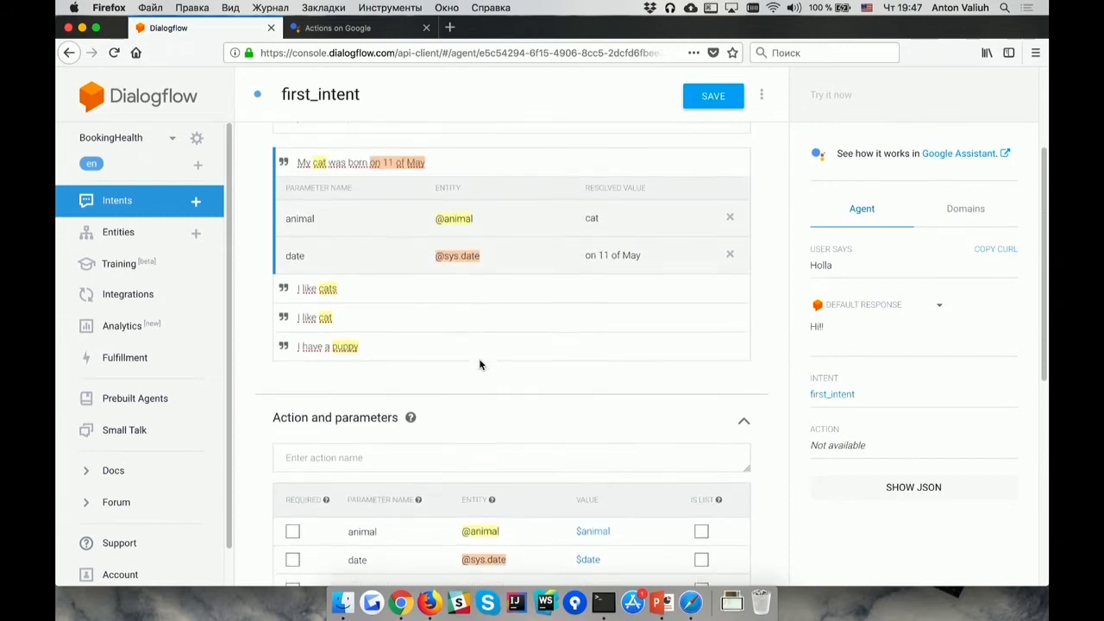
pyautogui.scroll(-3, 480, 359)
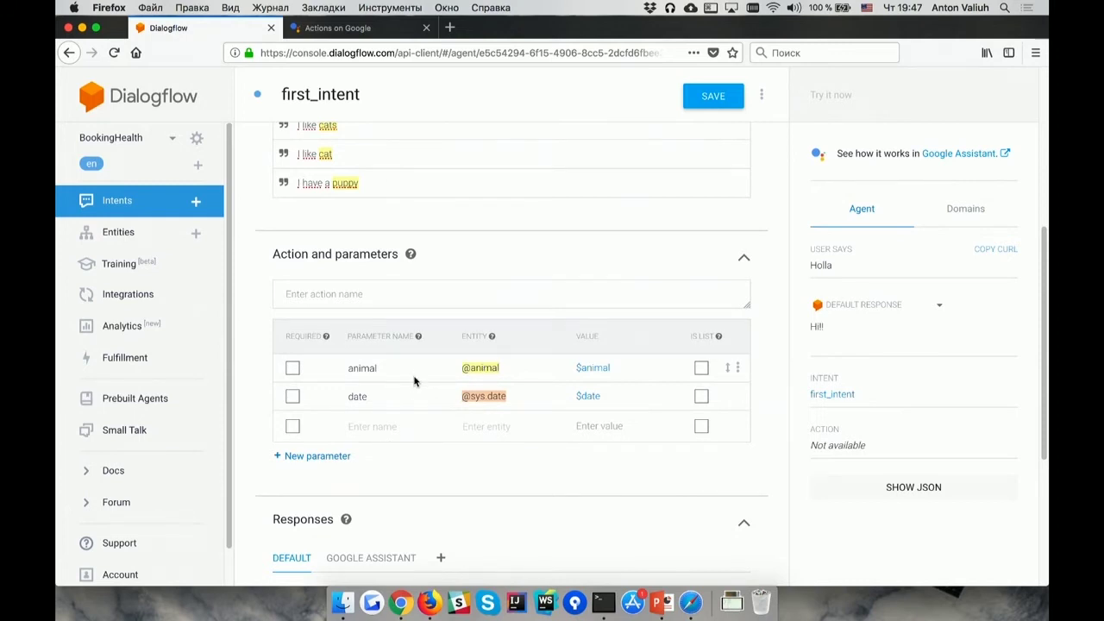
pyautogui.click(293, 396)
# Define the prompt "When was it born?" for the required date parameter.
pyautogui.scroll(-2, 293, 395)
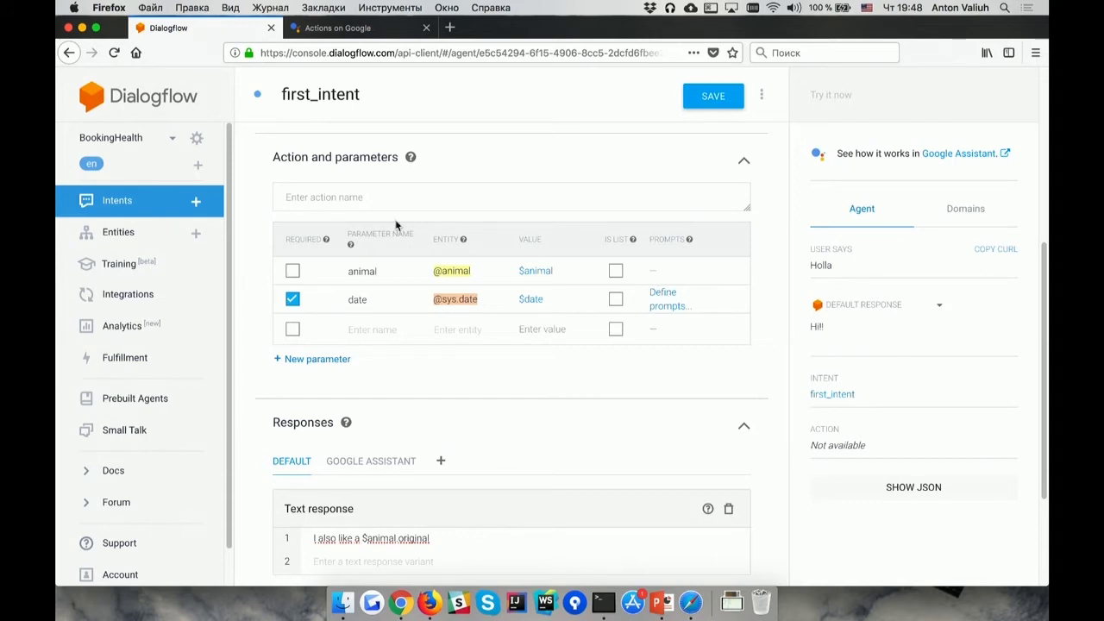
pyautogui.click(676, 309)
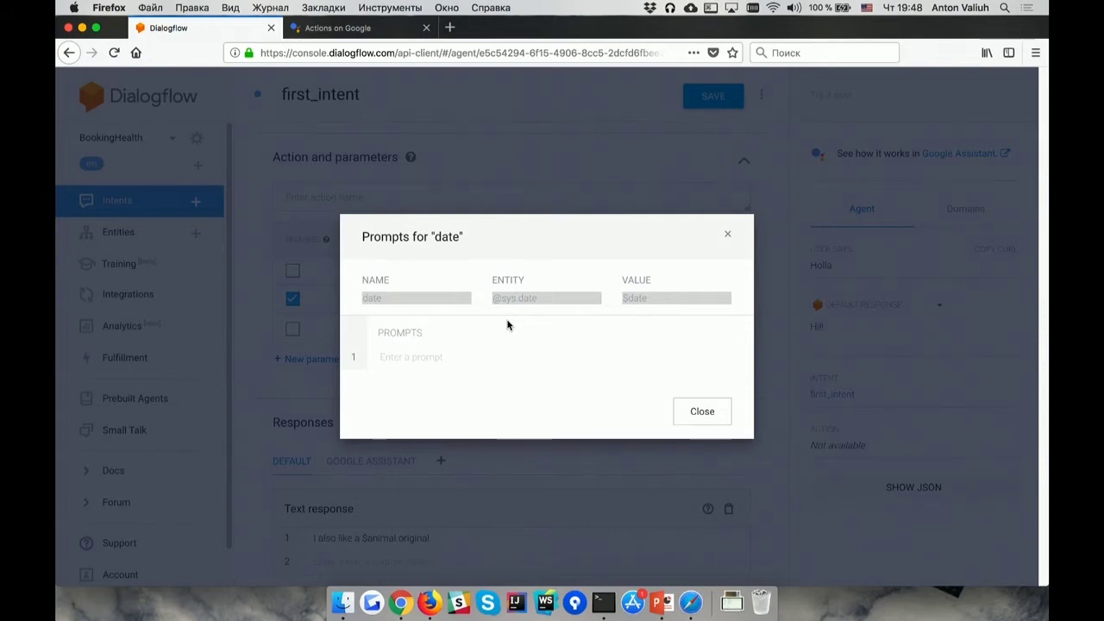
pyautogui.write('Whe')
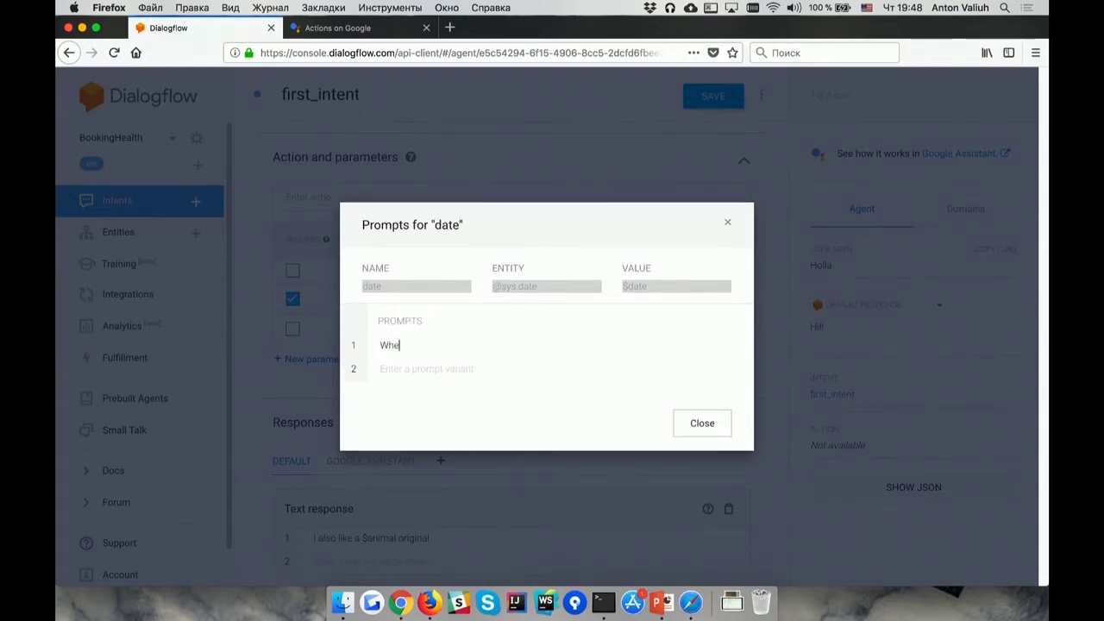
pyautogui.write('n was it born?')
pyautogui.click(705, 422)
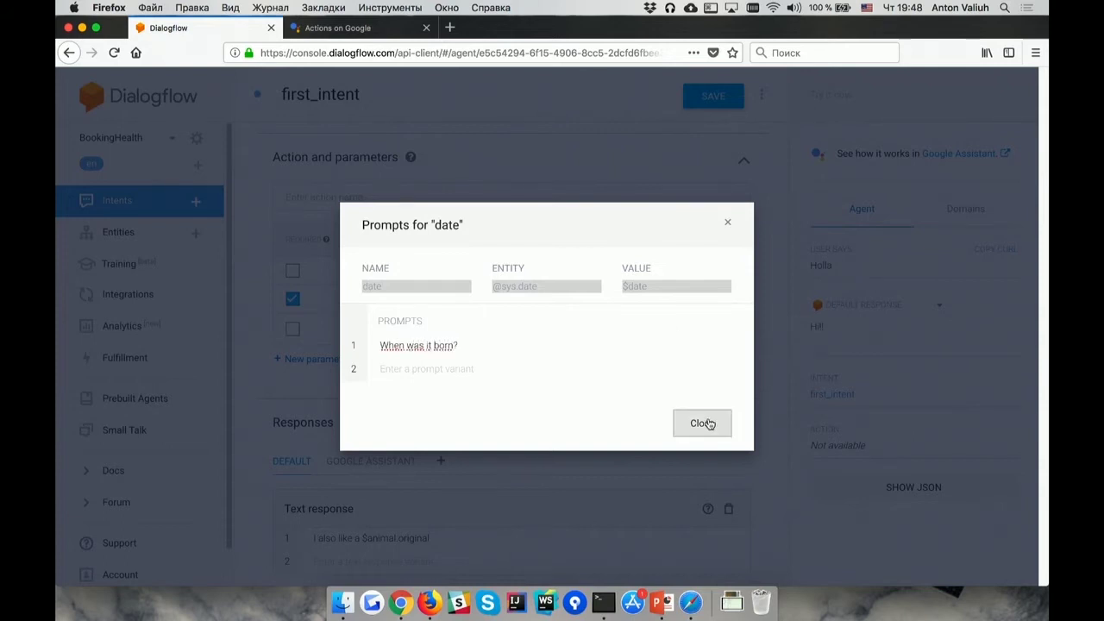
pyautogui.scroll(-5, 709, 423)
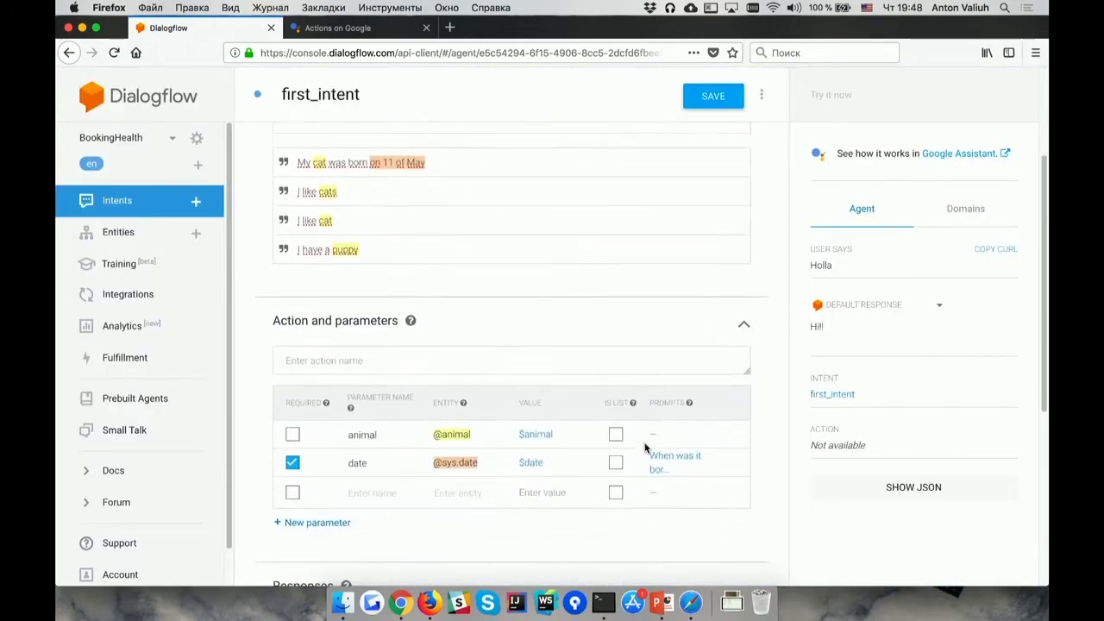
# Change first_intent's text response to "I also like a $animal and it was born on $date" and save the intent.
pyautogui.scroll(-5, 547, 526)
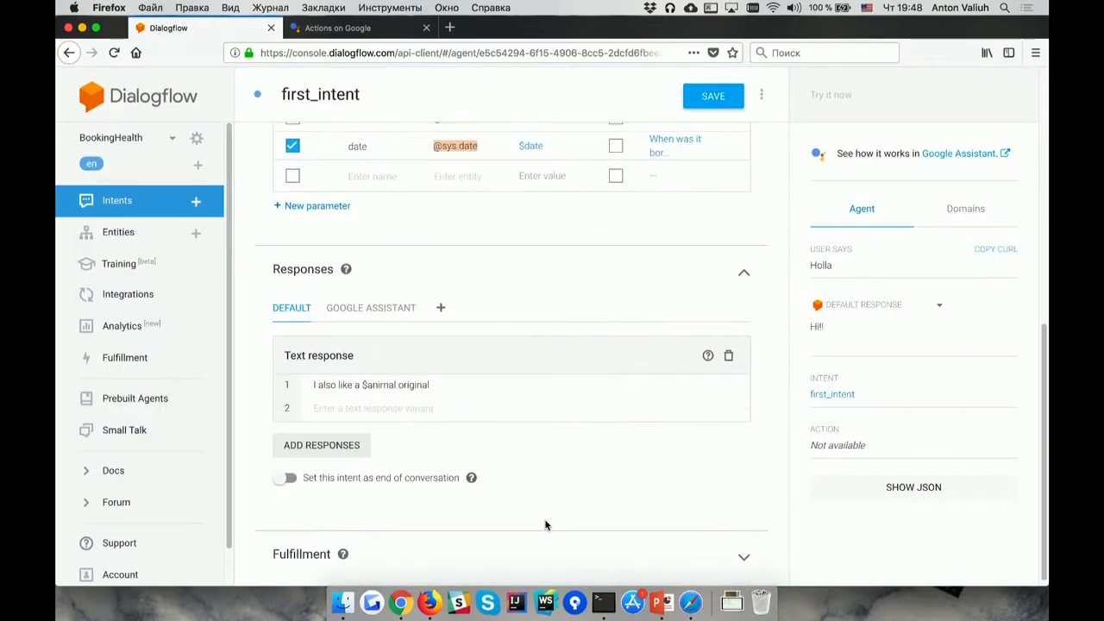
pyautogui.click(498, 386)
pyautogui.press('BackSpace')
pyautogui.press('BackSpace')
pyautogui.press('BackSpace')
pyautogui.press('BackSpace')
pyautogui.press('BackSpace')
pyautogui.press('BackSpace')
pyautogui.press('BackSpace')
pyautogui.press('BackSpace')
pyautogui.press('BackSpace')
pyautogui.press('BackSpace')
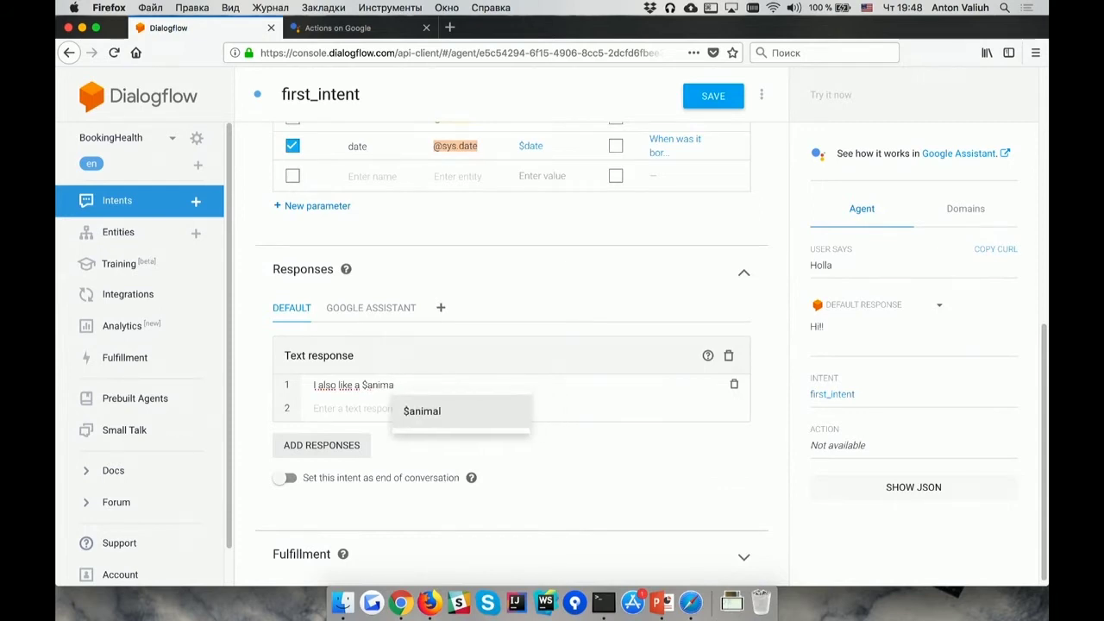
pyautogui.write('l ant')
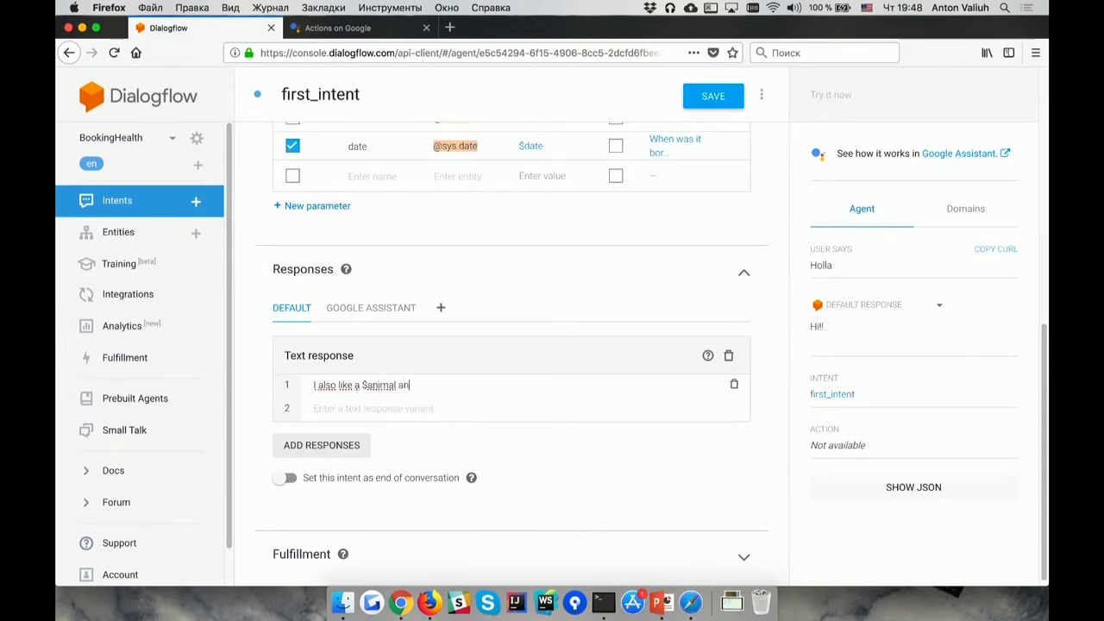
pyautogui.press('BackSpace')
pyautogui.press('BackSpace')
pyautogui.write('e')
pyautogui.press('BackSpace')
pyautogui.write('d it was born on $')
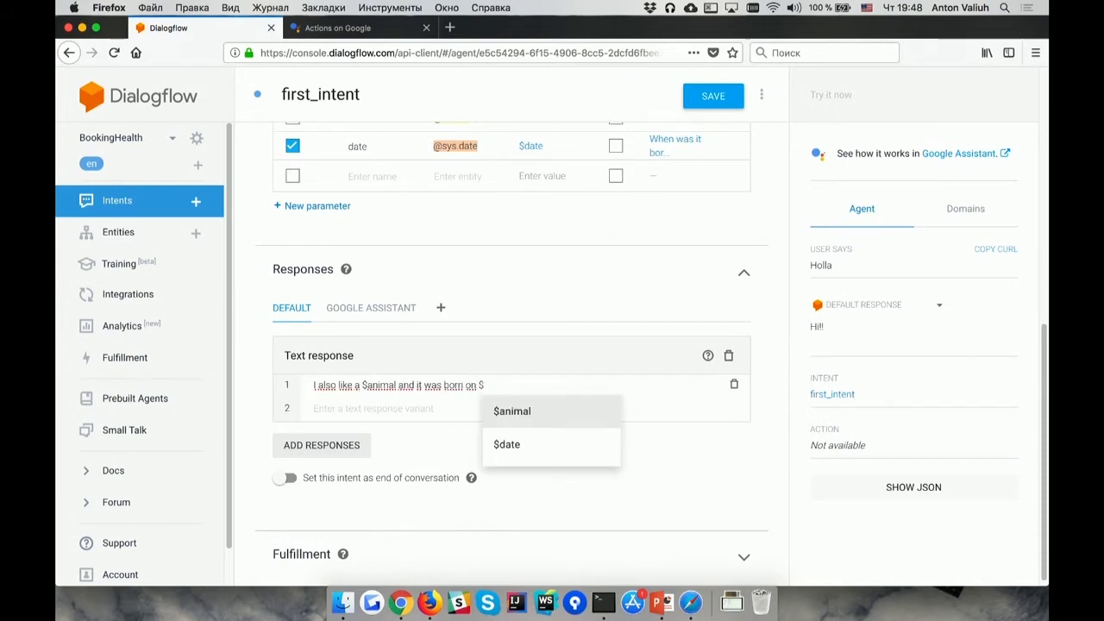
pyautogui.press('Down')
pyautogui.press('Return')
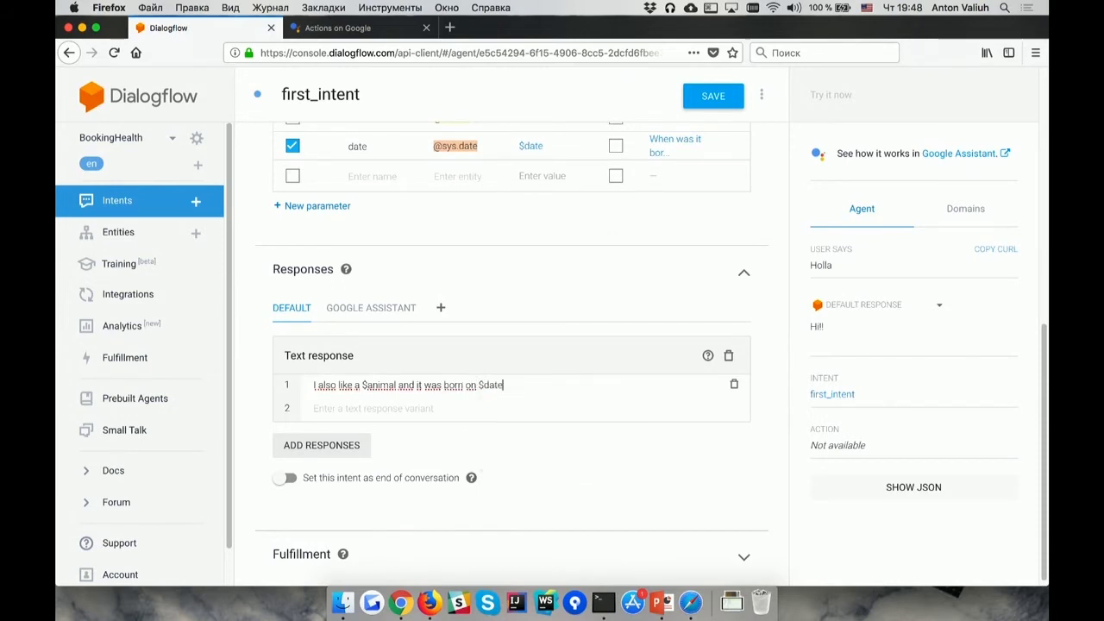
pyautogui.click(725, 102)
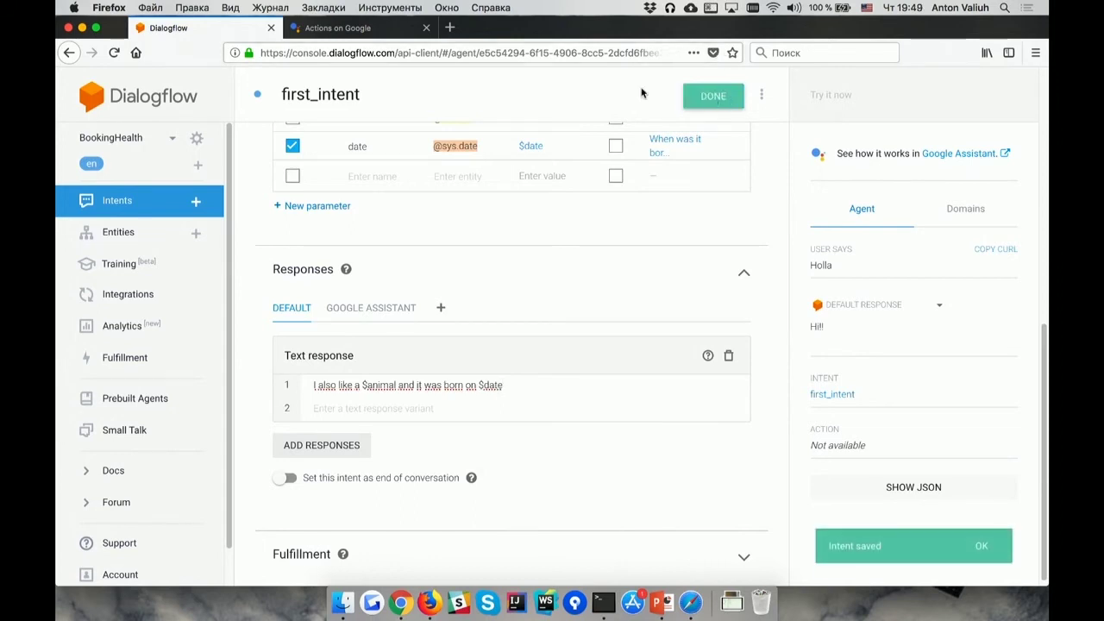
# Switch to the Actions on Google simulator, send "I like cat" and answer the birth date question with "today".
pyautogui.click(353, 29)
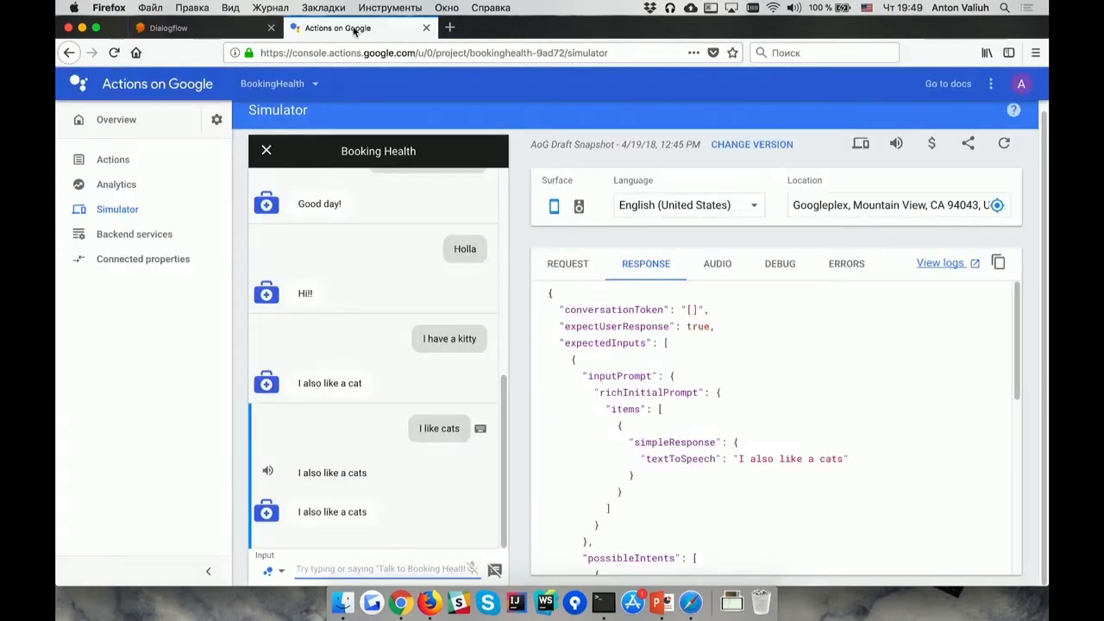
pyautogui.write('I')
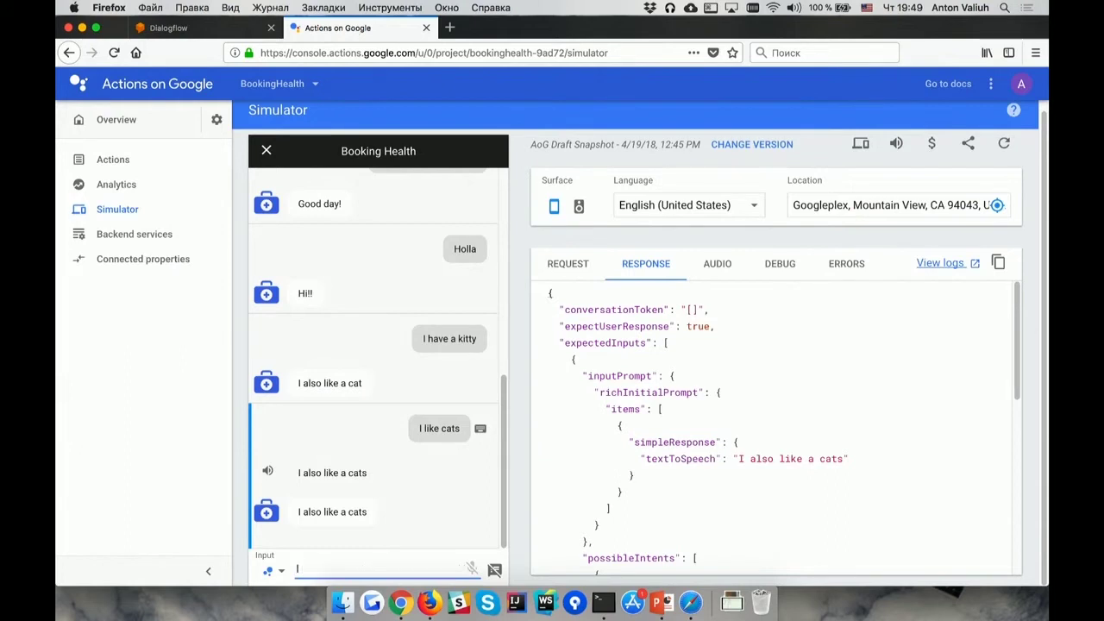
pyautogui.write(' loke')
pyautogui.press('BackSpace')
pyautogui.press('BackSpace')
pyautogui.press('BackSpace')
pyautogui.write('ike cat')
pyautogui.press('Return')
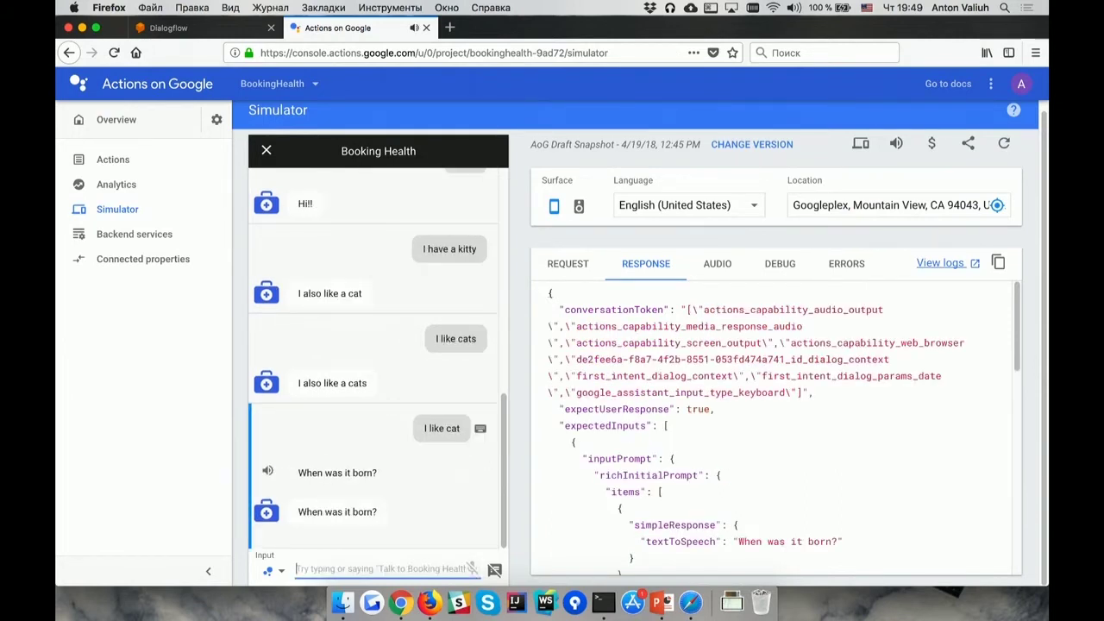
pyautogui.write('today')
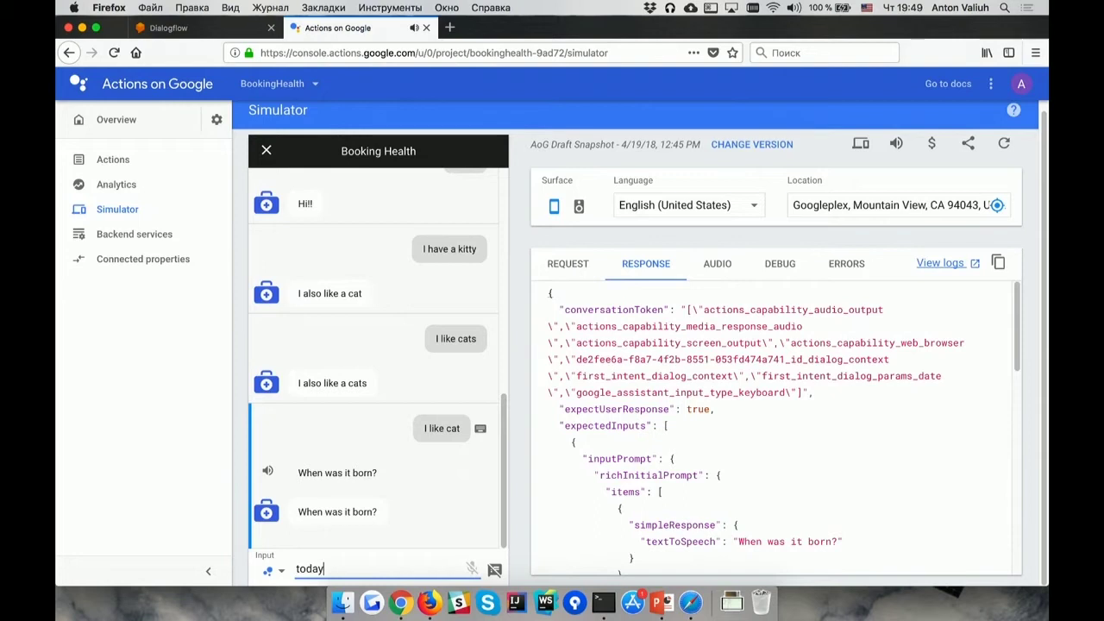
pyautogui.press('Return')
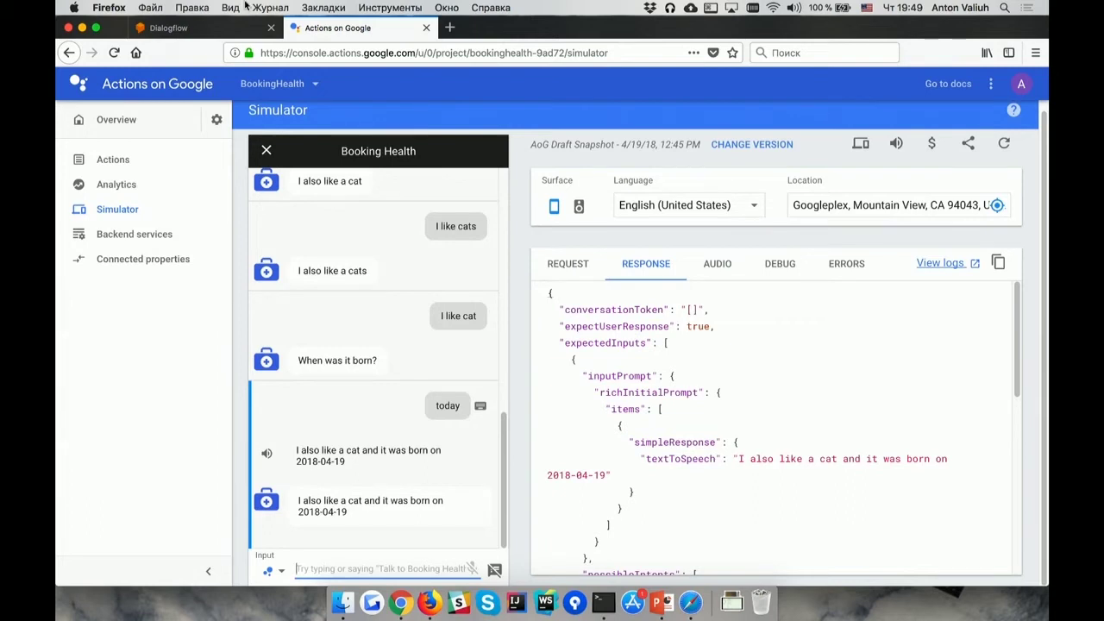
# Back in Dialogflow, add the output context have_animal to first_intent and save the intent.
pyautogui.click(219, 29)
pyautogui.scroll(10, 343, 274)
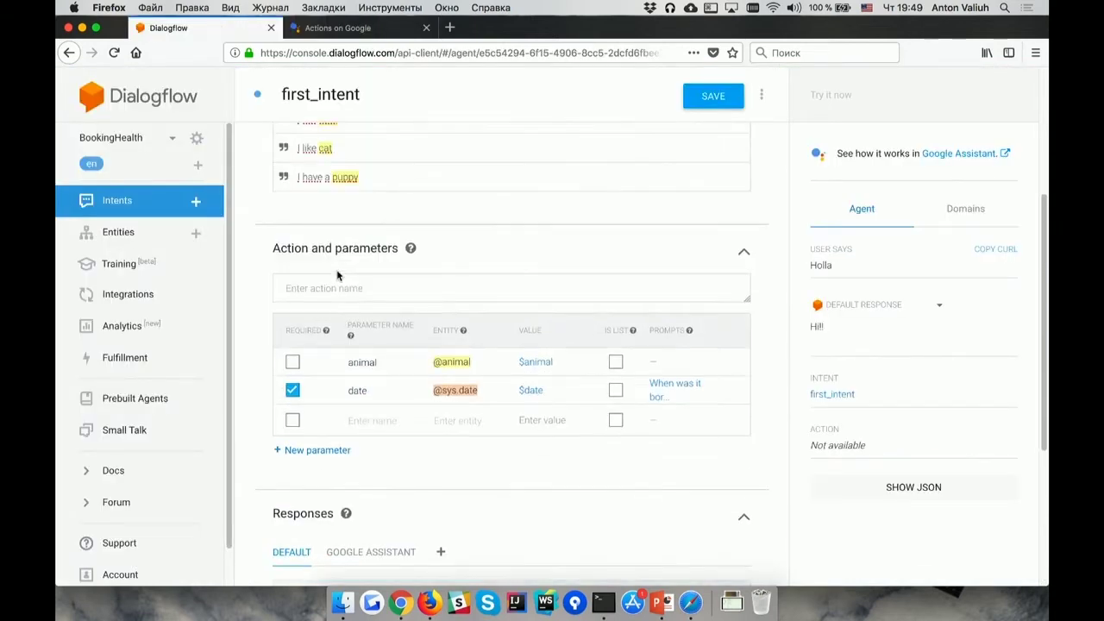
pyautogui.click(296, 151)
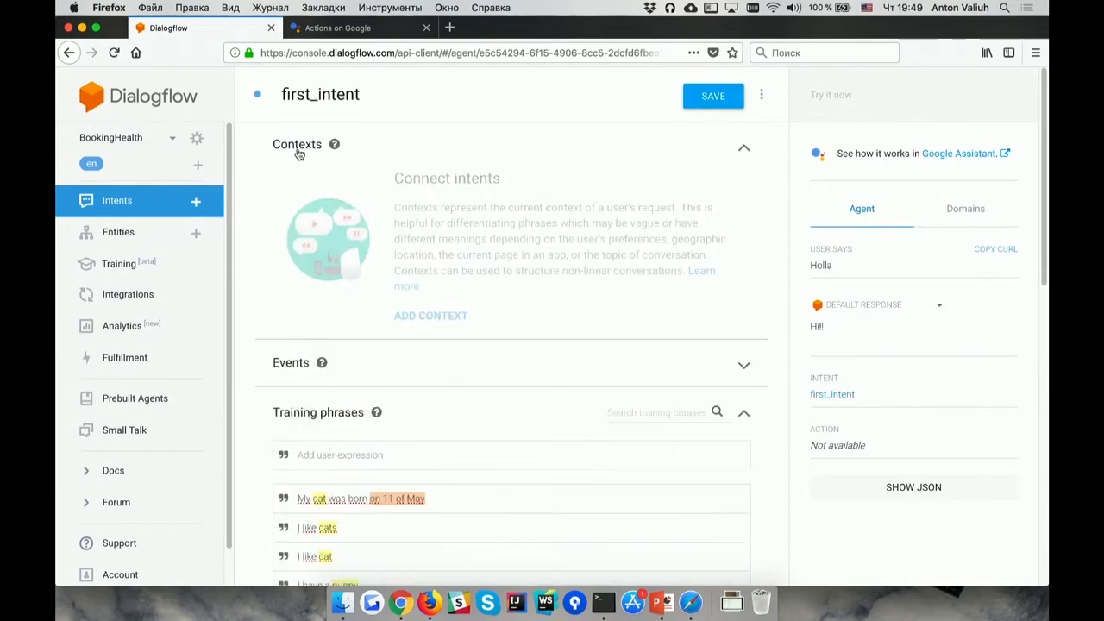
pyautogui.click(431, 316)
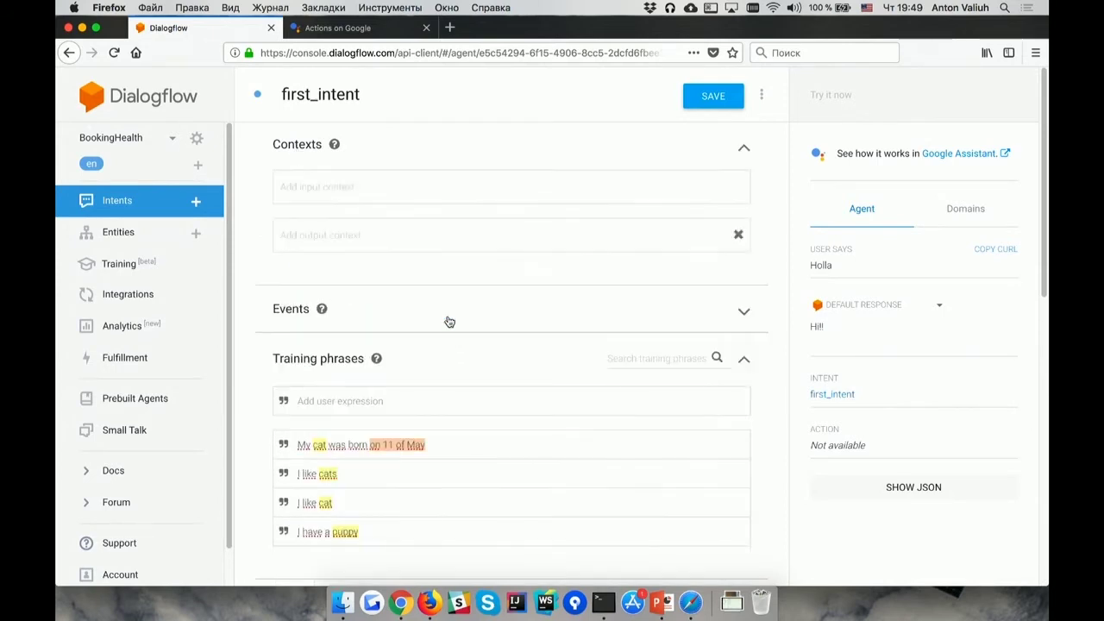
pyautogui.click(402, 235)
pyautogui.write('have_an')
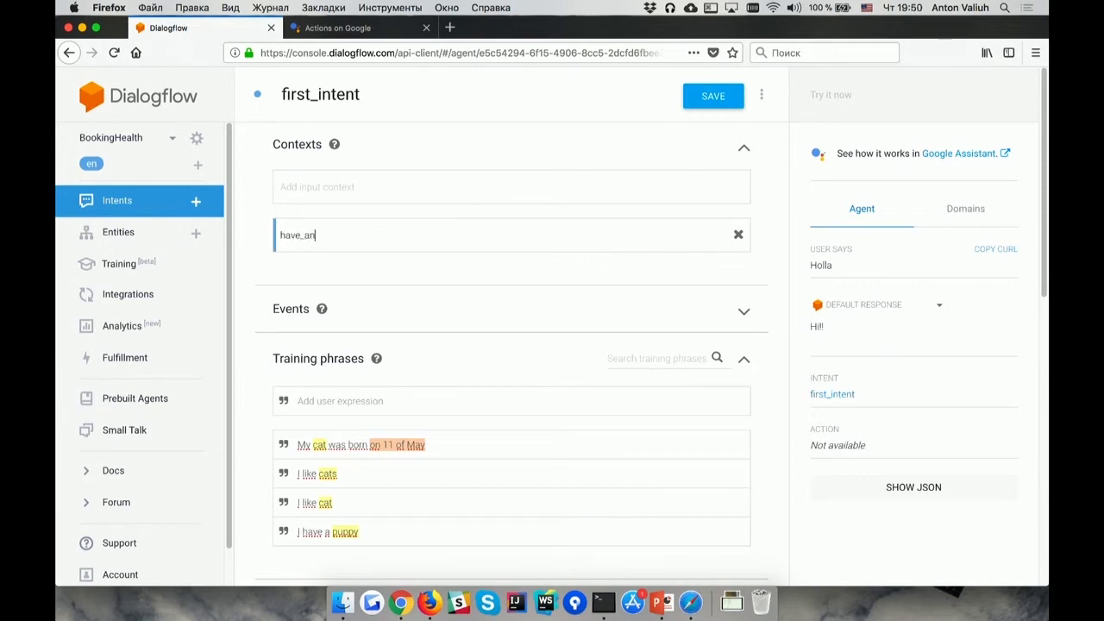
pyautogui.write('imal')
pyautogui.press('Return')
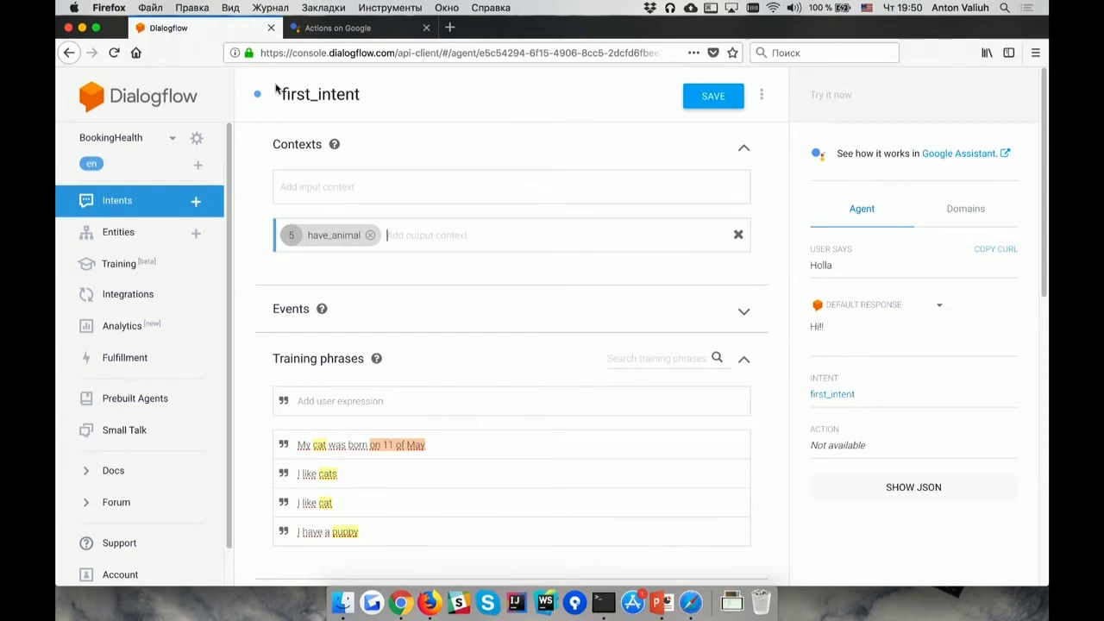
pyautogui.click(700, 93)
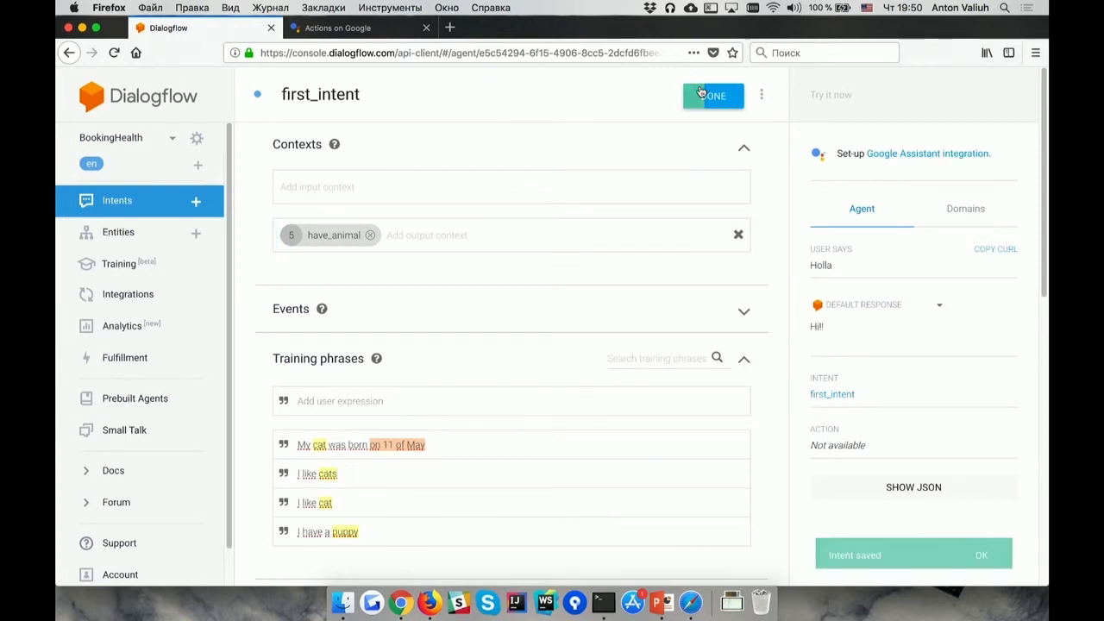
# Create a new intent named second_intent and expand its contexts.
pyautogui.click(127, 203)
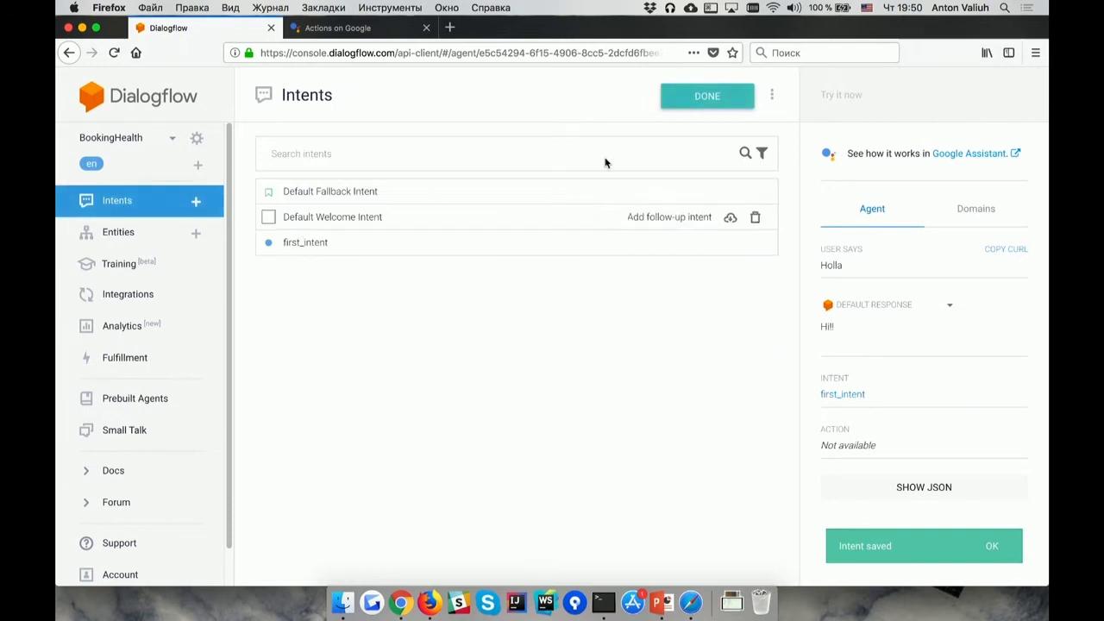
pyautogui.click(702, 98)
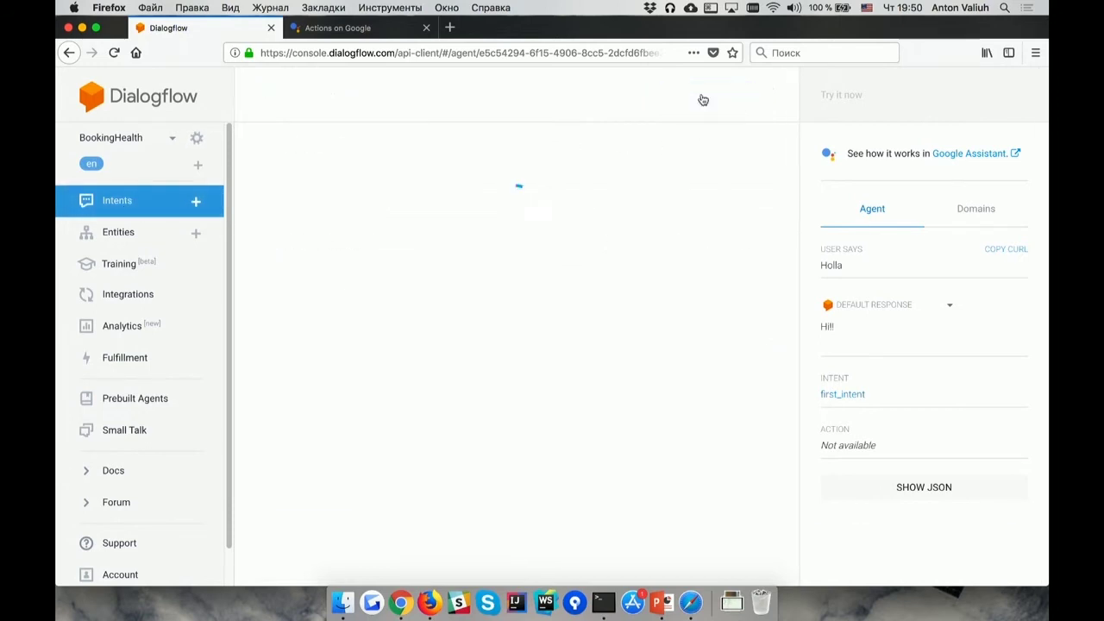
pyautogui.click(523, 104)
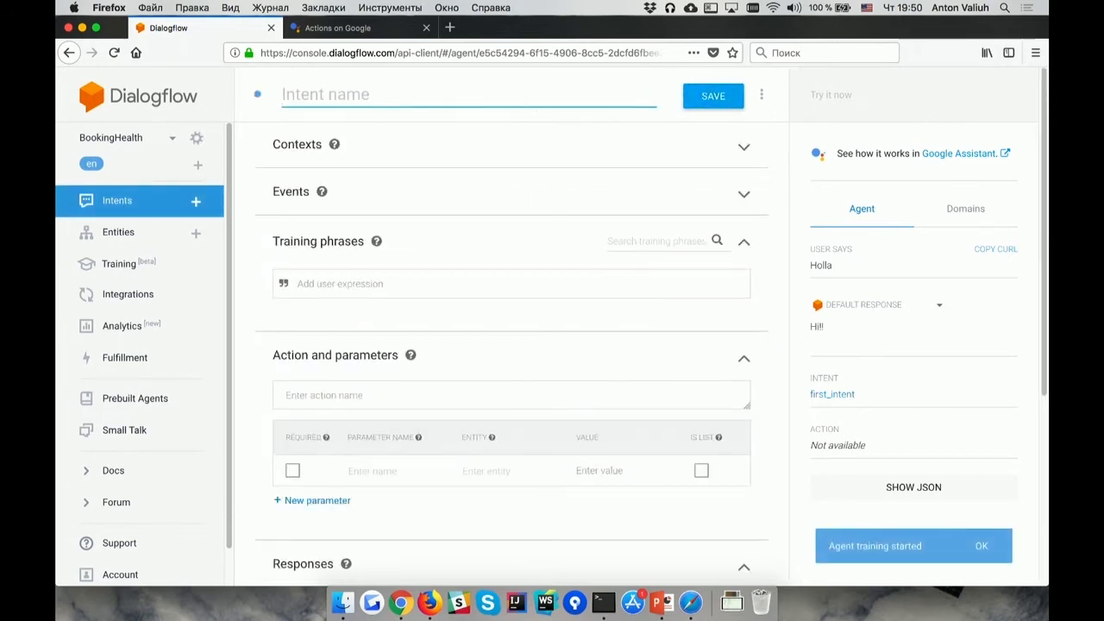
pyautogui.write('secont_')
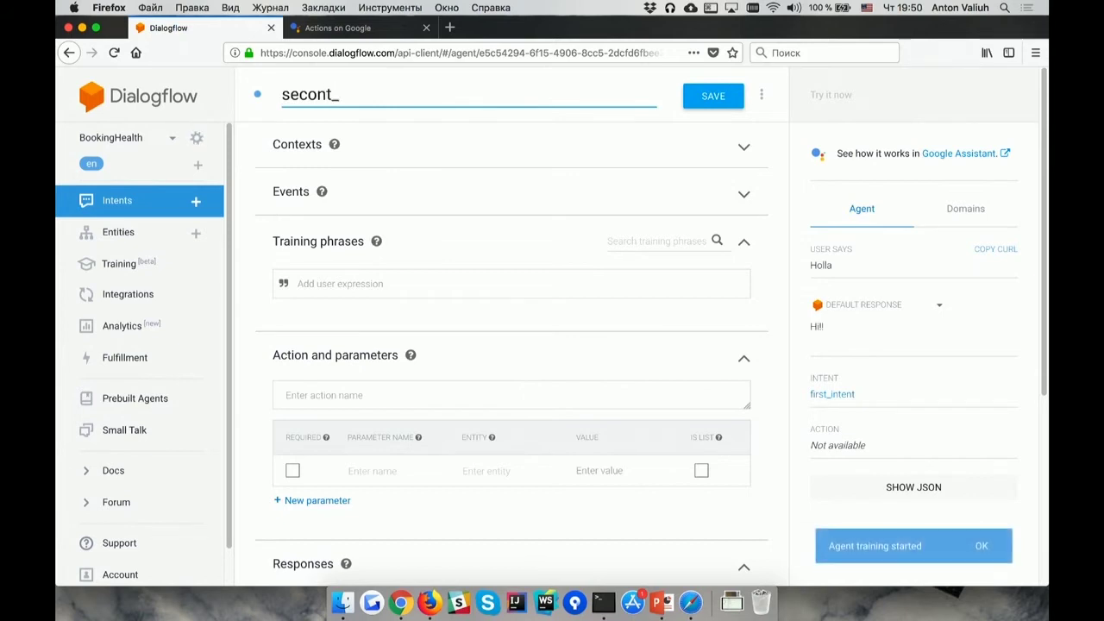
pyautogui.write('intent')
pyautogui.click(308, 148)
pyautogui.click(312, 183)
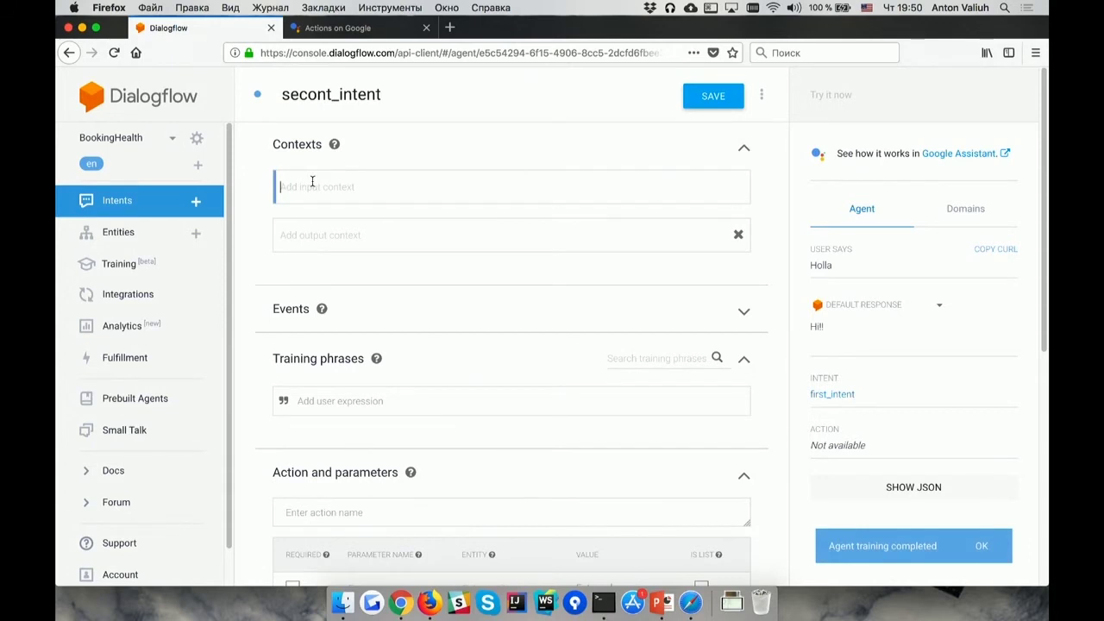
pyautogui.click(330, 94)
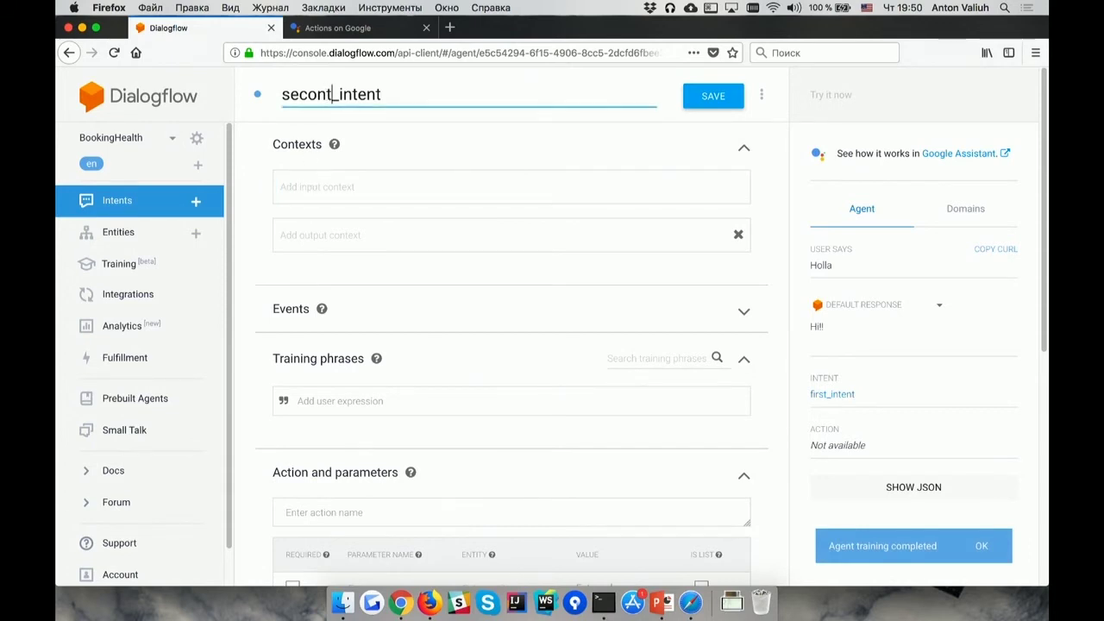
pyautogui.press('BackSpace')
pyautogui.write('d')
# Set have_animal as second_intent's input context and remove the matching output context.
pyautogui.click(302, 186)
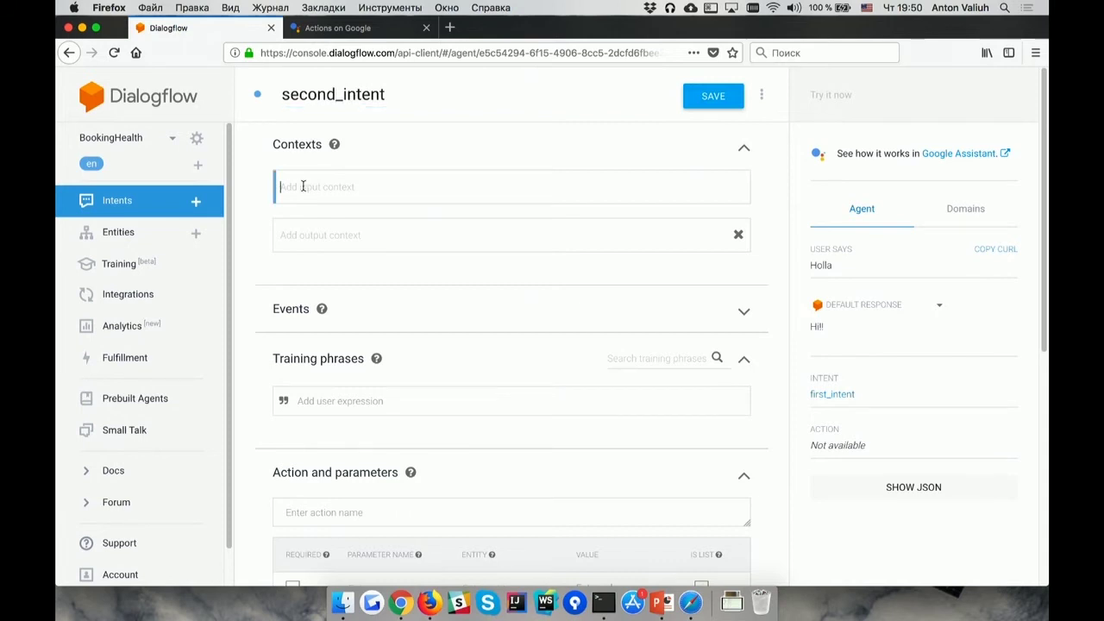
pyautogui.write('ha')
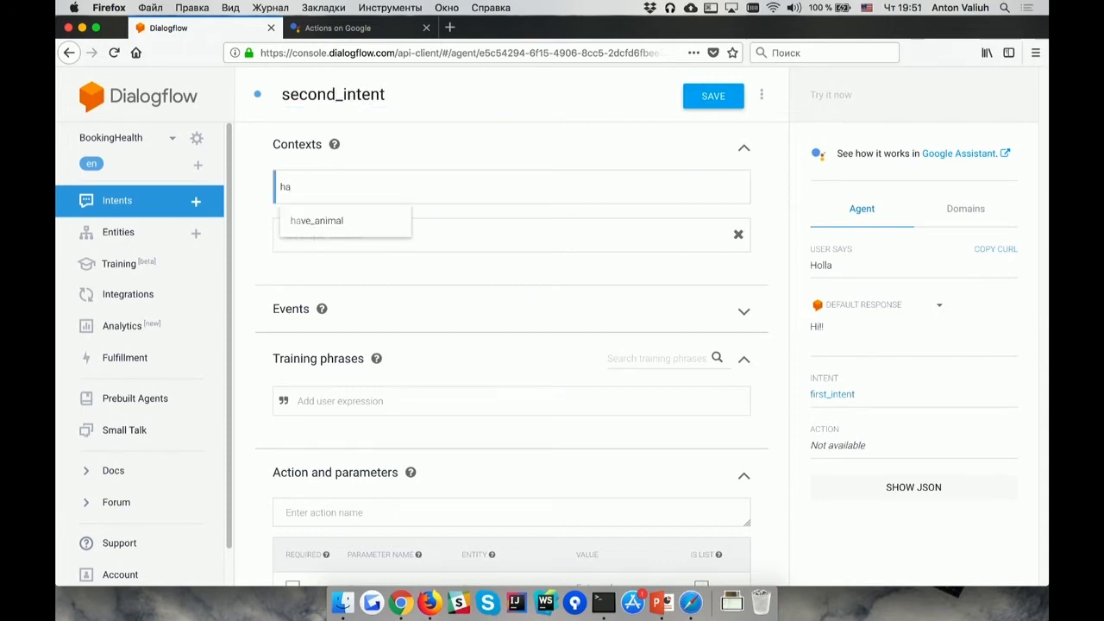
pyautogui.click(316, 220)
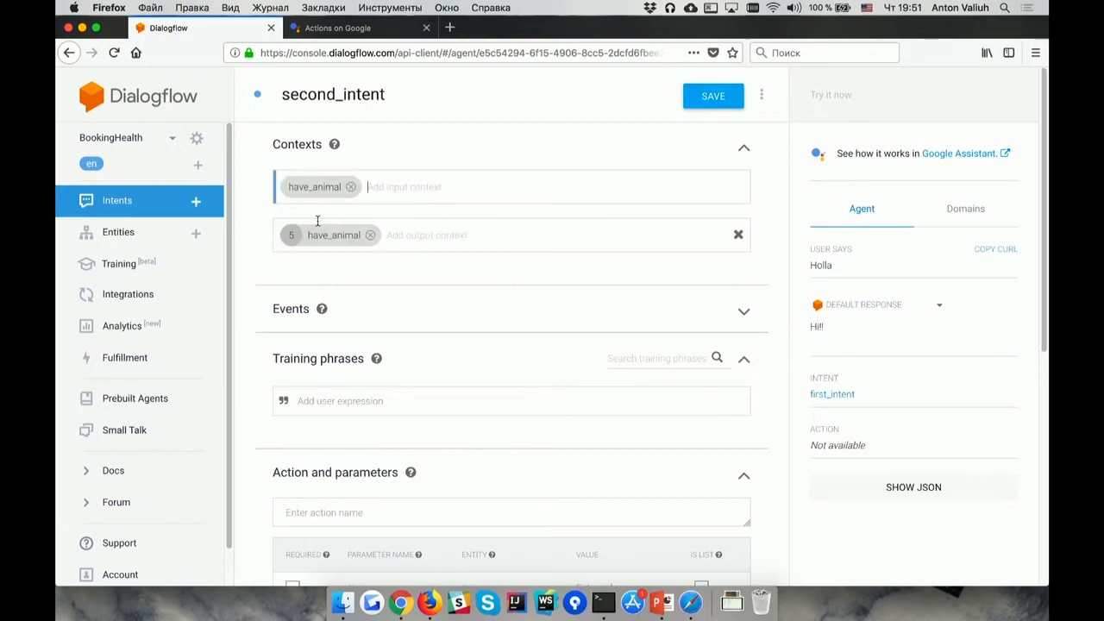
pyautogui.click(368, 235)
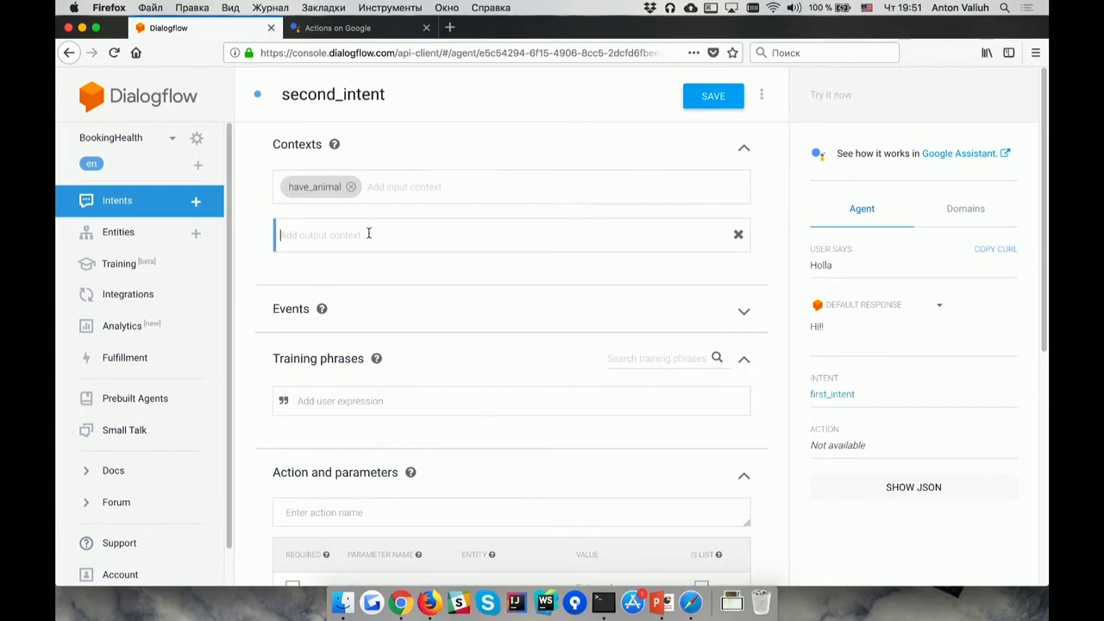
# Enter the training phrase "Tell me more" for second_intent.
pyautogui.scroll(-1, 368, 234)
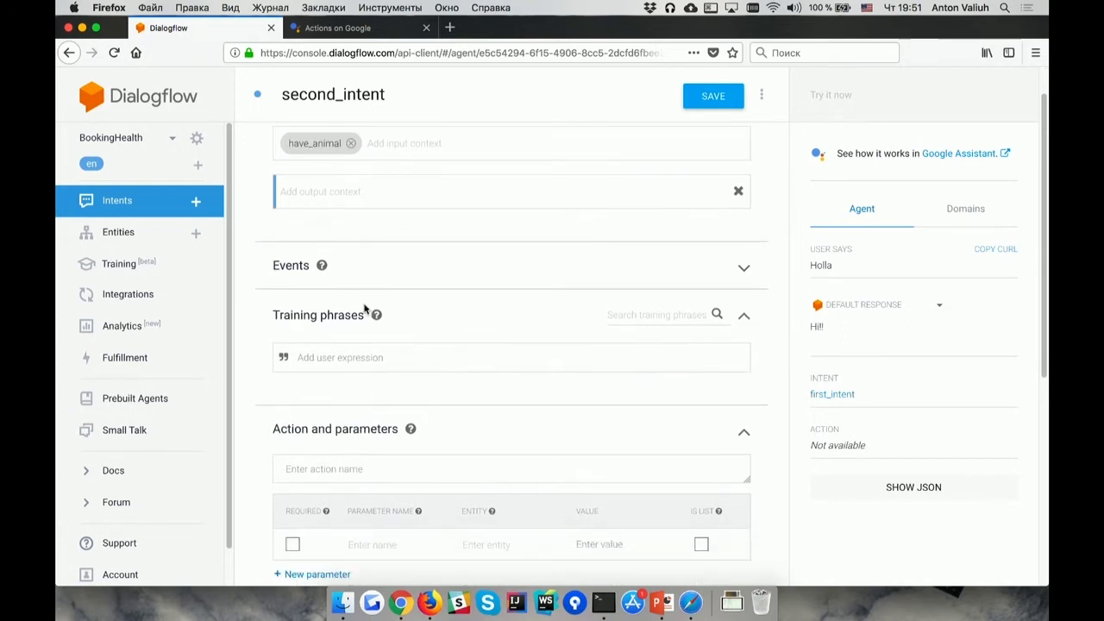
pyautogui.click(360, 356)
pyautogui.write('Te')
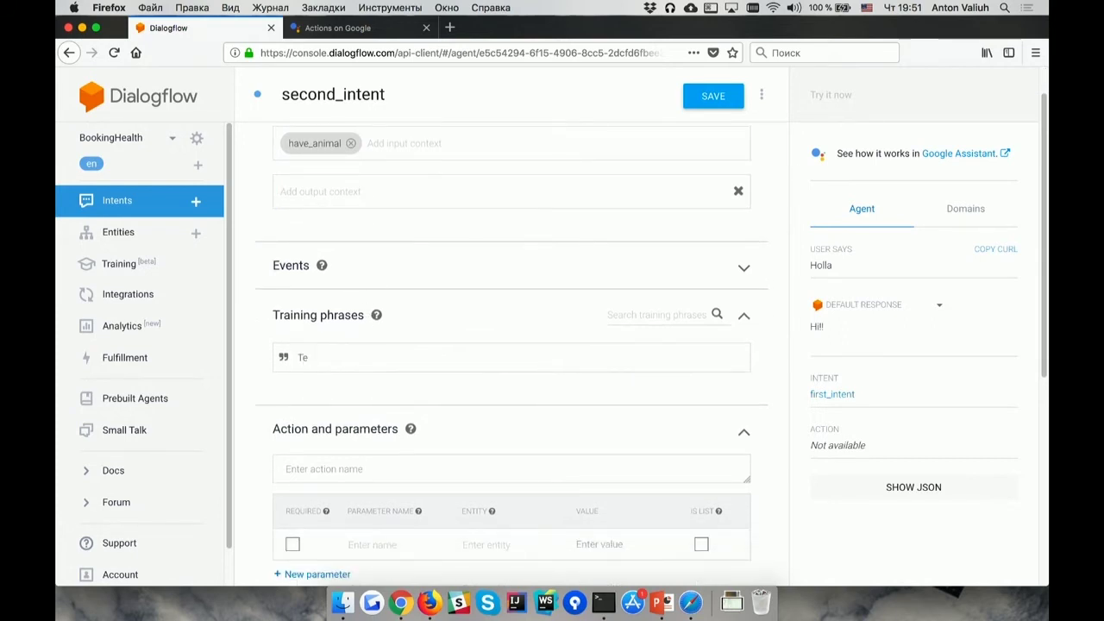
pyautogui.write('ll me more')
# Enter second_intent's text response "I have a #have_animal.animal, ant it was born on #have_animal.date".
pyautogui.scroll(-3, 387, 442)
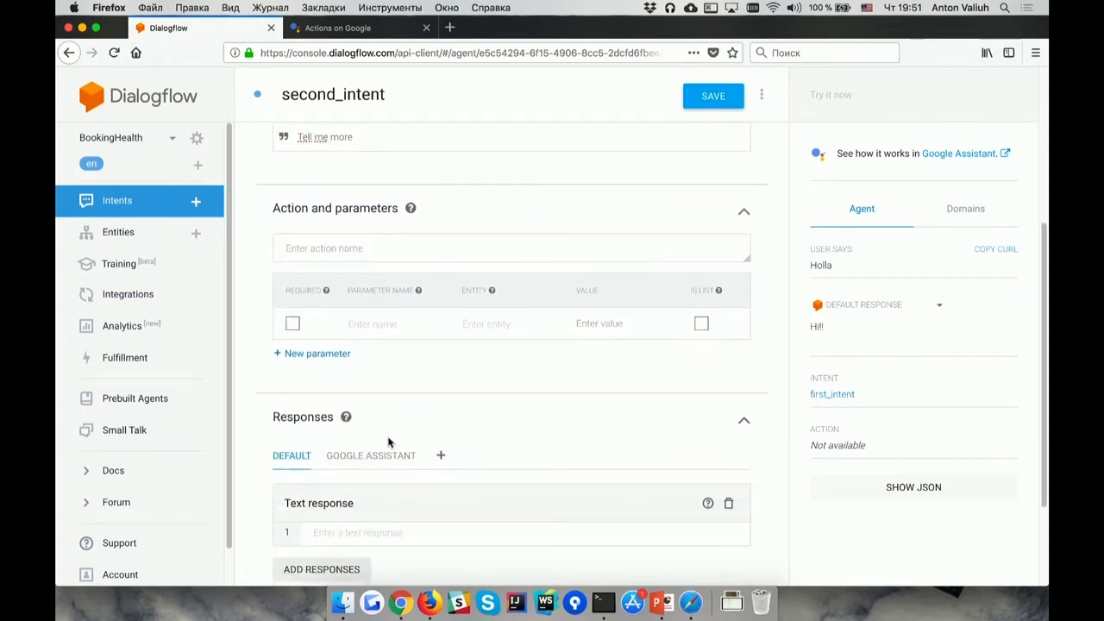
pyautogui.click(362, 534)
pyautogui.write('I')
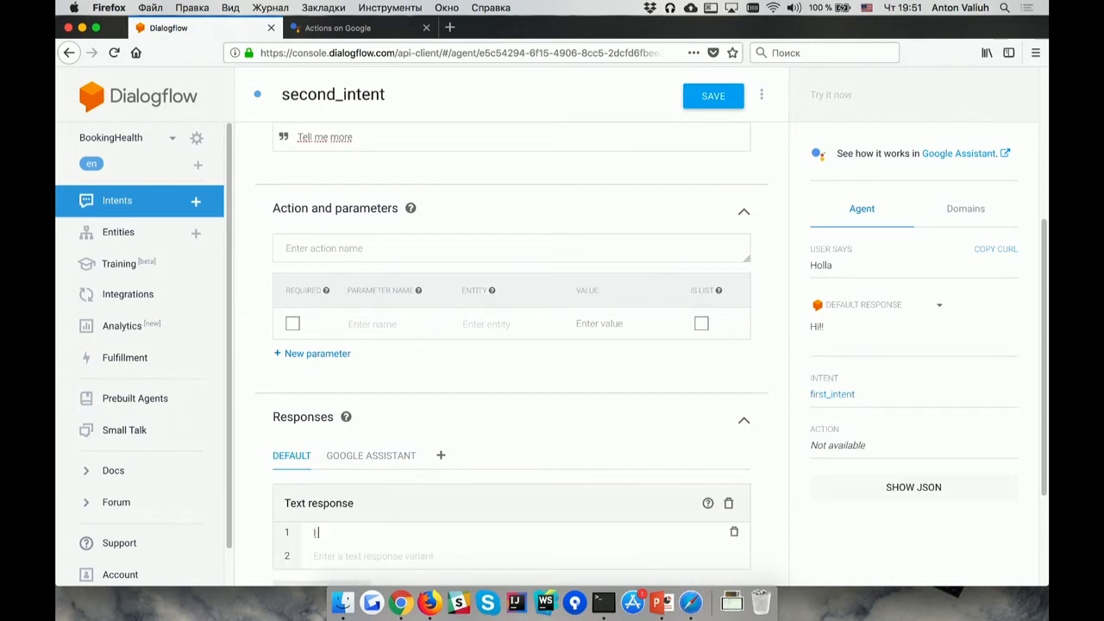
pyautogui.write(' have a')
pyautogui.write(' S')
pyautogui.press('BackSpace')
pyautogui.write('#')
pyautogui.press('Return')
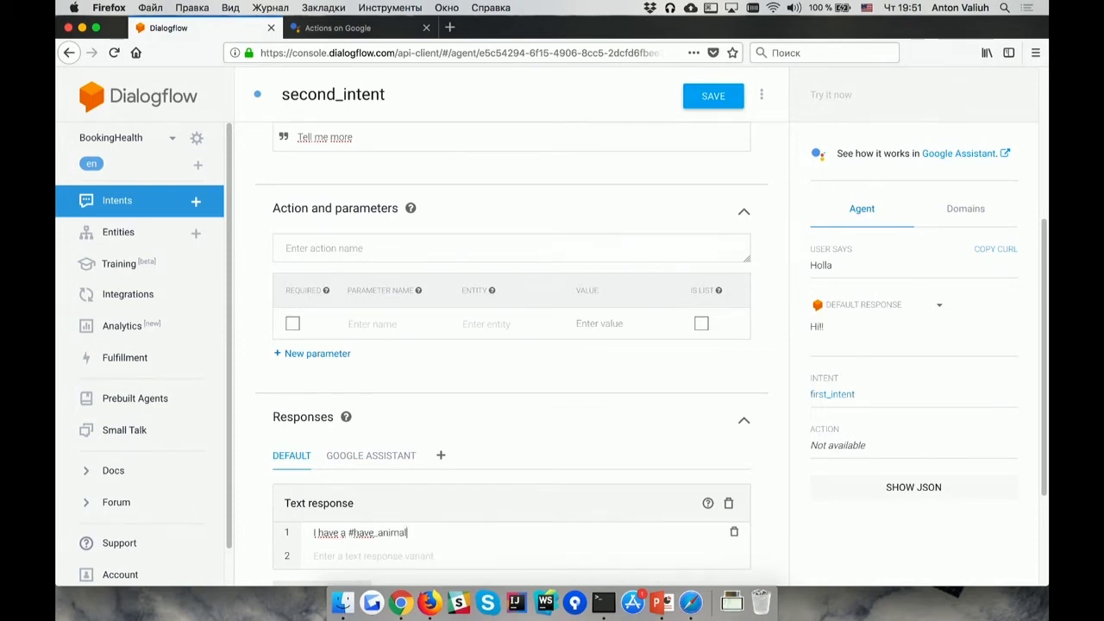
pyautogui.write('animal, ant it was')
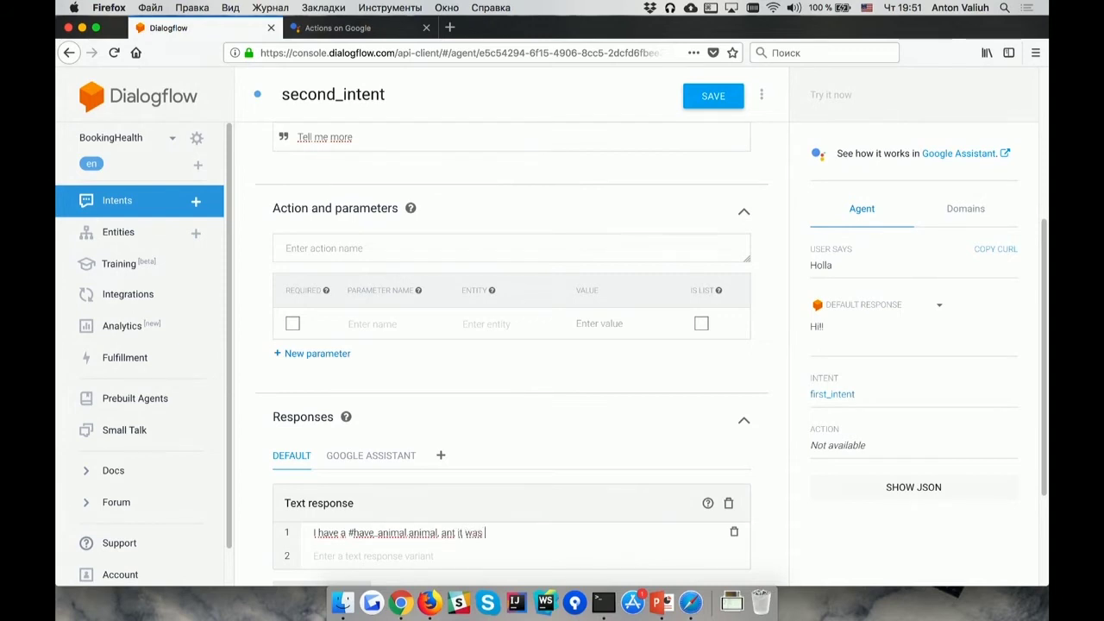
pyautogui.write(' born on #')
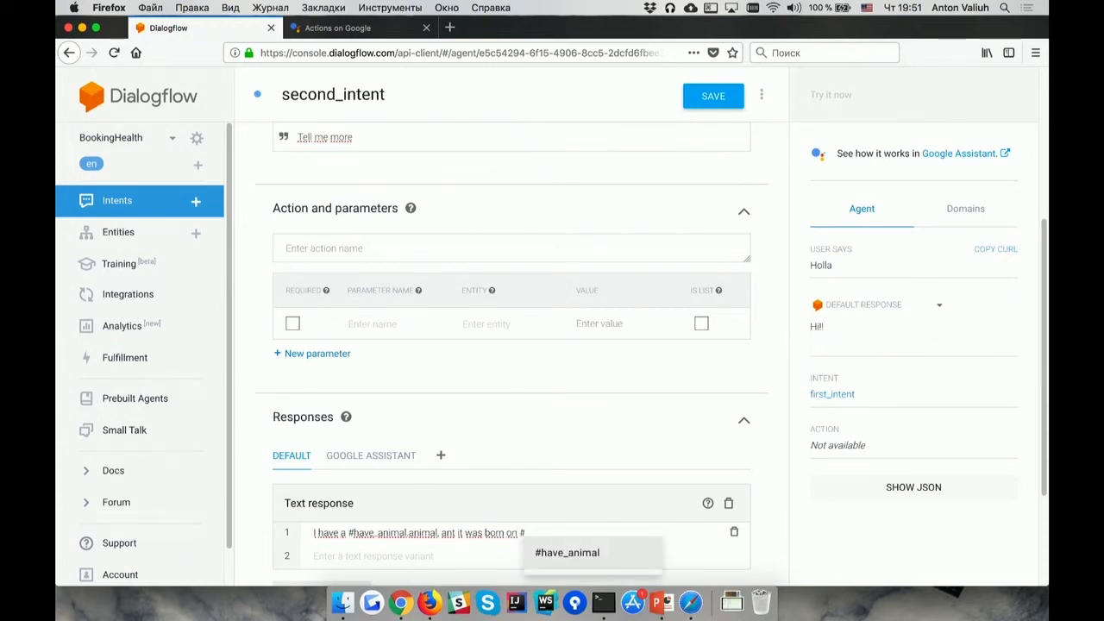
pyautogui.press('Return')
pyautogui.write('date')
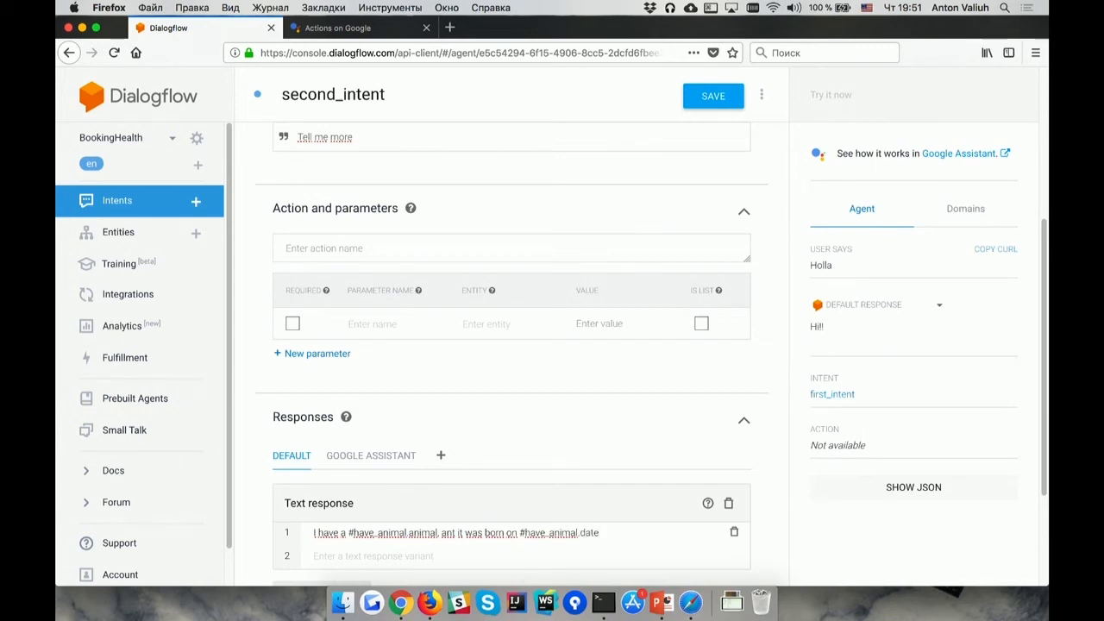
# Correct "ant" to "and" in second_intent's text response and save the intent.
pyautogui.click(459, 533)
pyautogui.press('BackSpace')
pyautogui.write('d')
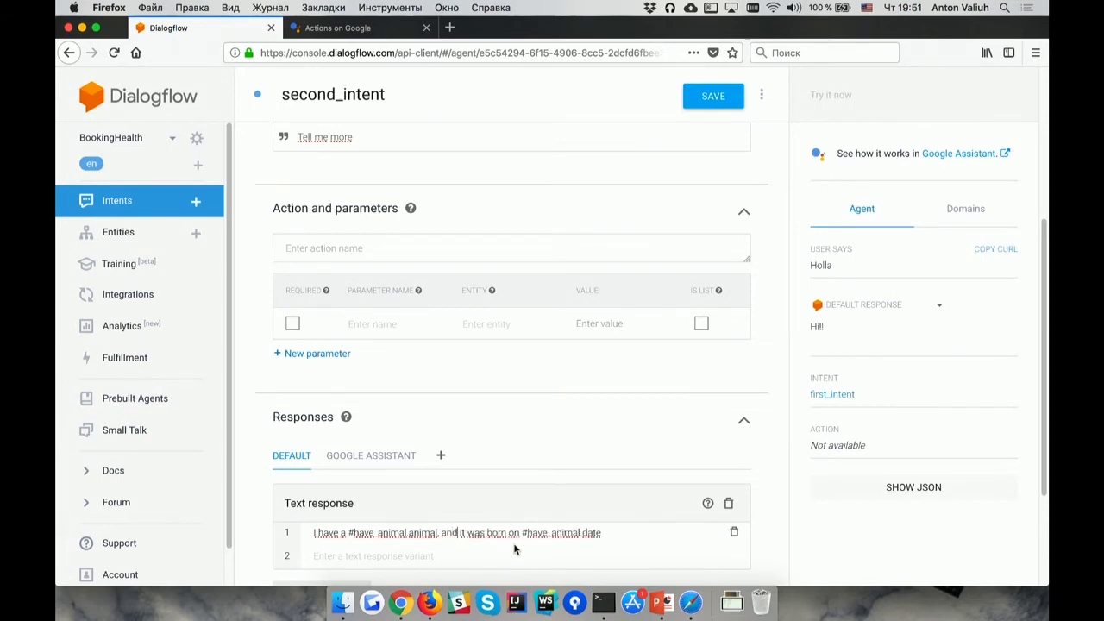
pyautogui.click(721, 99)
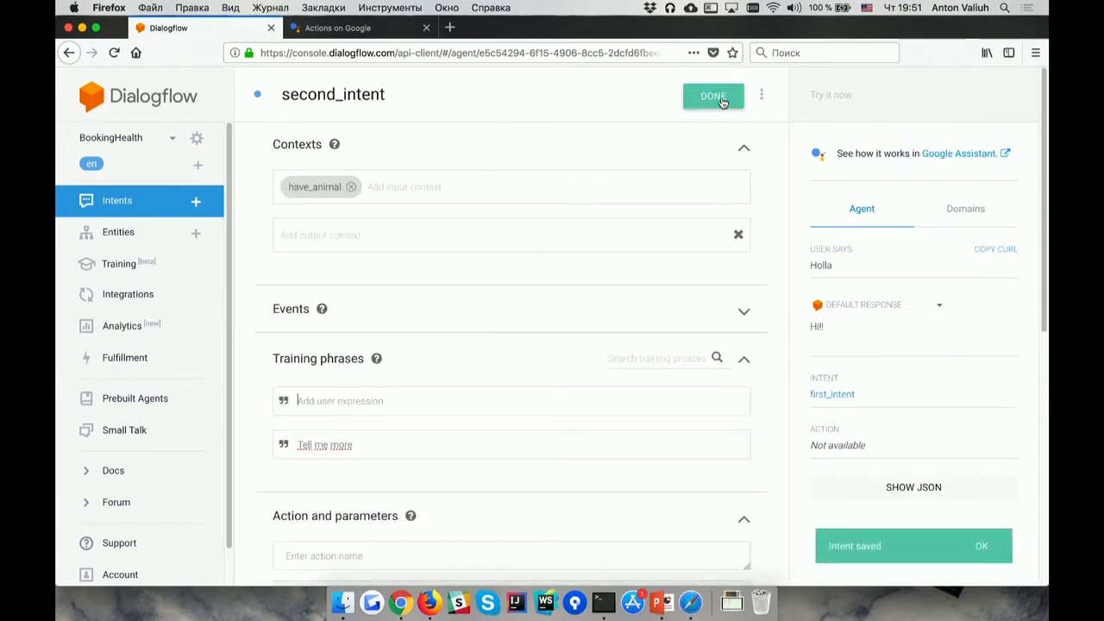
pyautogui.scroll(-5, 505, 377)
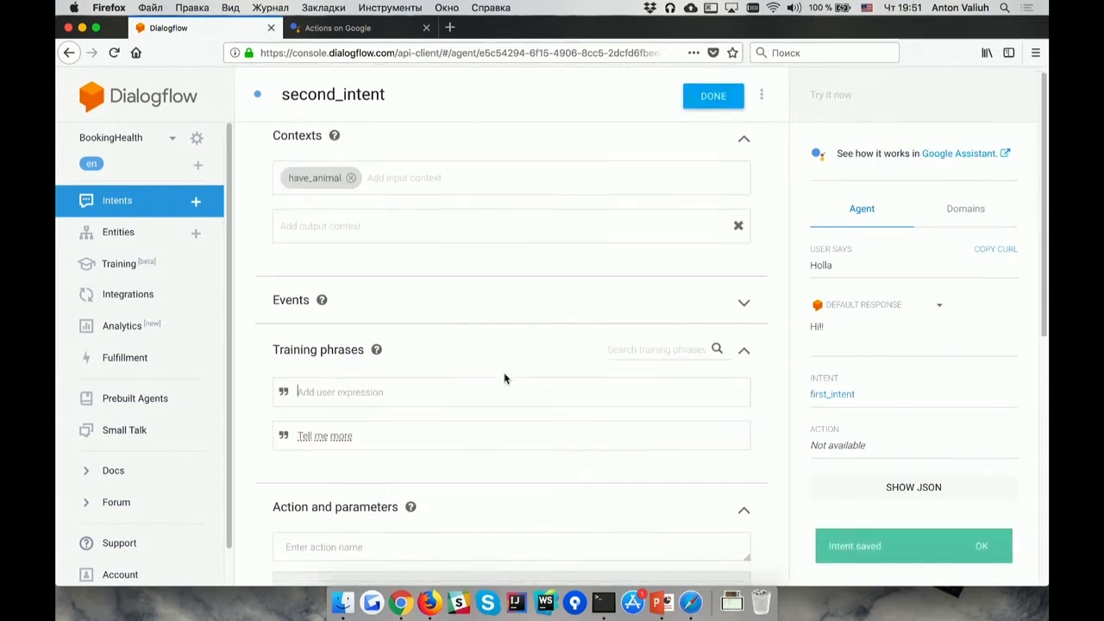
pyautogui.scroll(-2, 505, 377)
pyautogui.scroll(7, 505, 377)
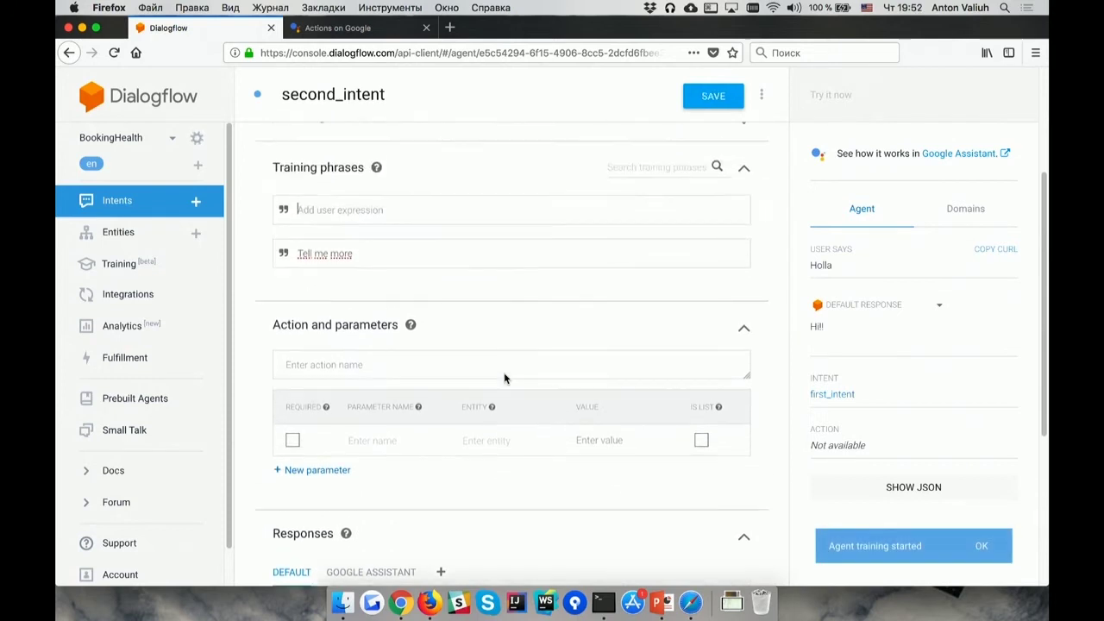
# In the Actions on Google simulator, send "I like a puppy" and answer the follow-up question with "yesterday".
pyautogui.click(354, 31)
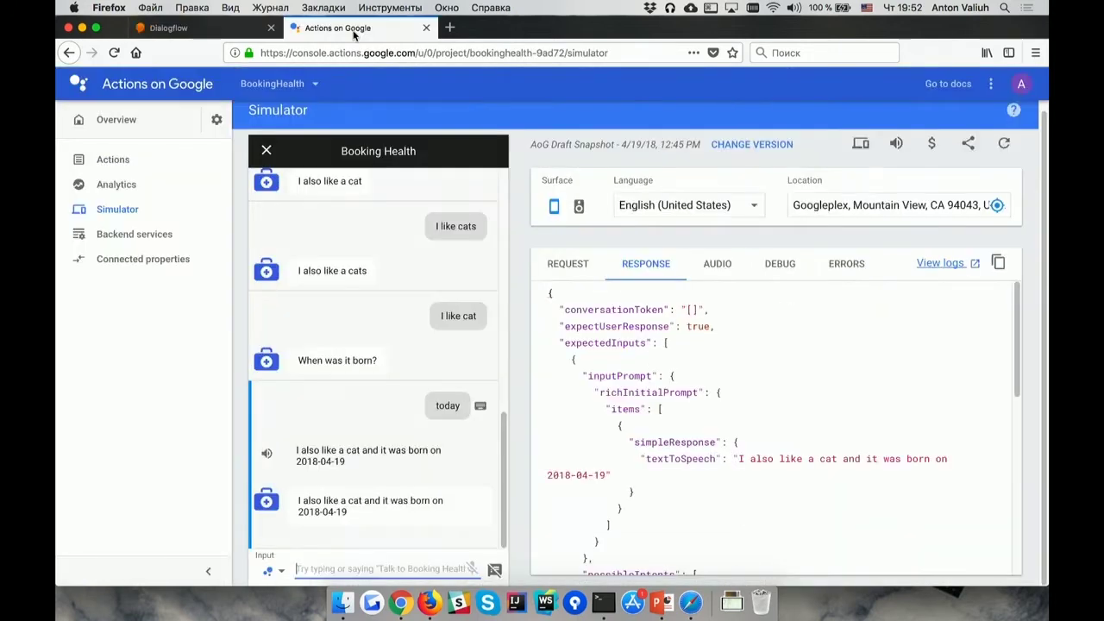
pyautogui.write('I lik')
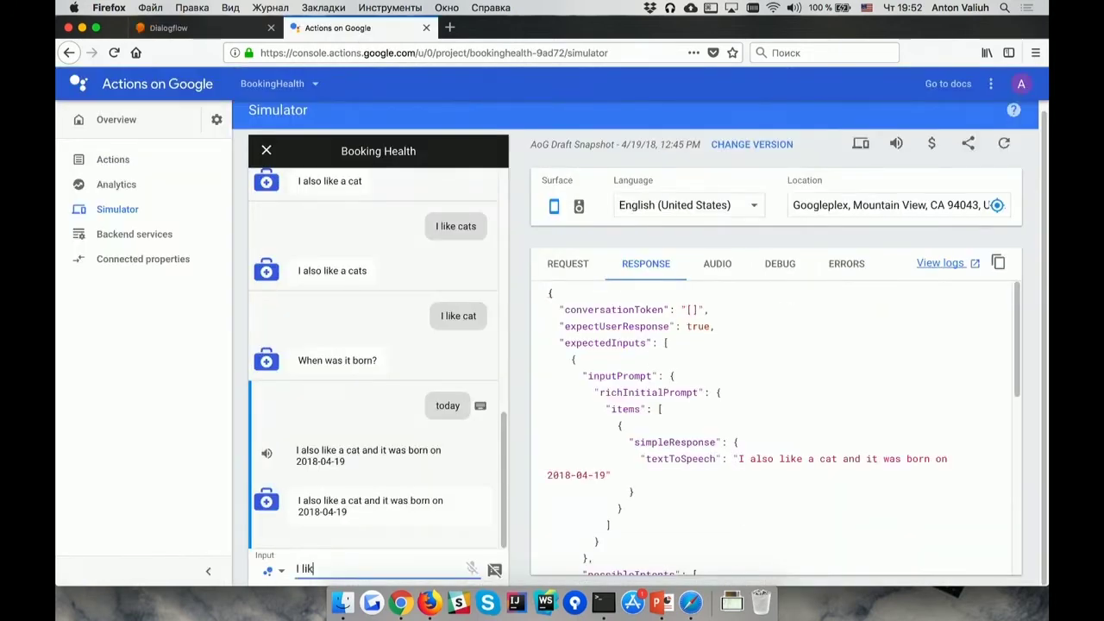
pyautogui.write('e a puppy')
pyautogui.press('Return')
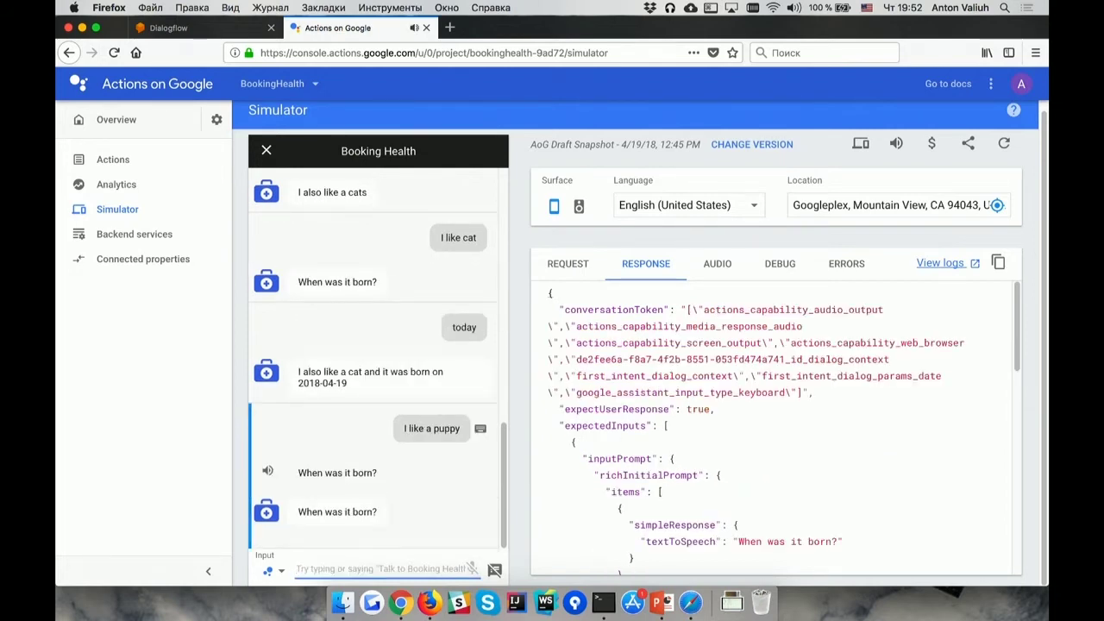
pyautogui.write('yest')
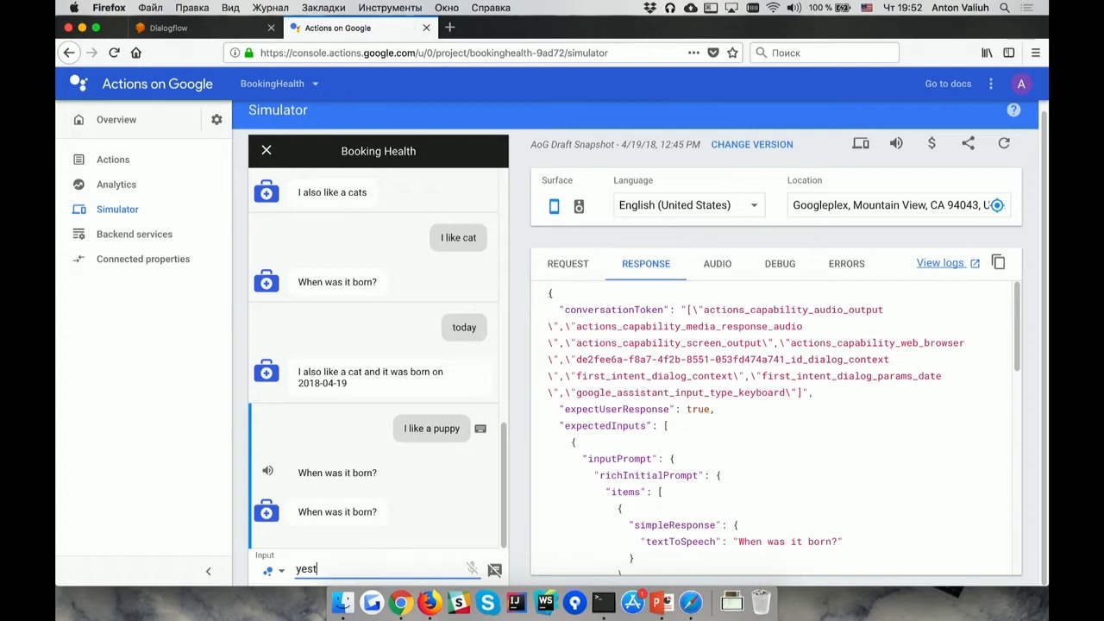
pyautogui.write('erday')
pyautogui.press('Return')
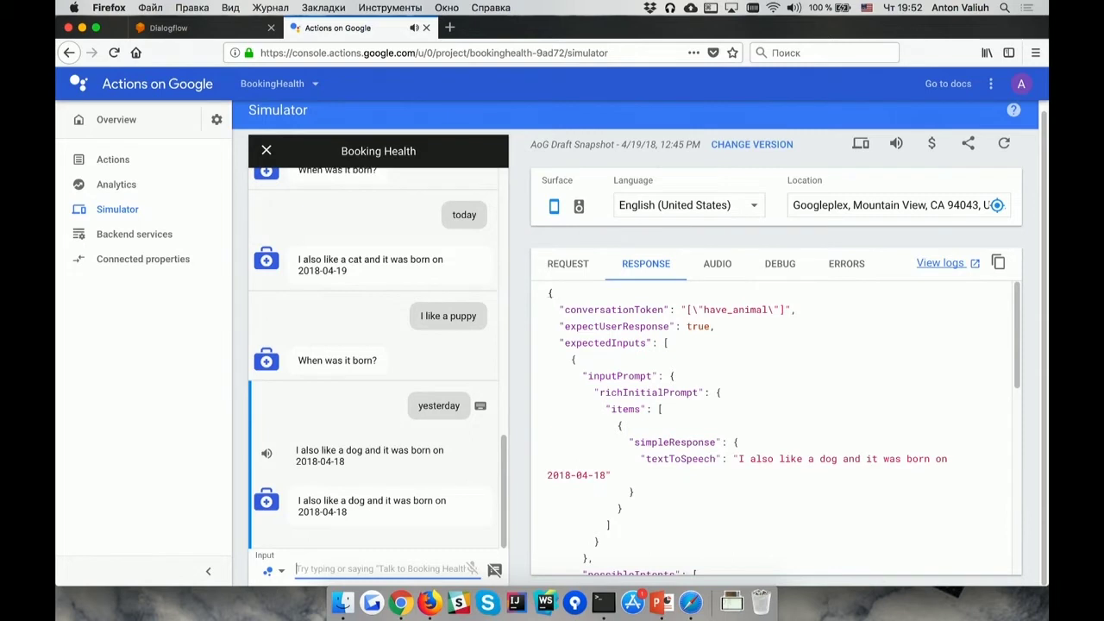
# Test second_intent in the simulator by sending "Please tell me more".
pyautogui.write('Ple')
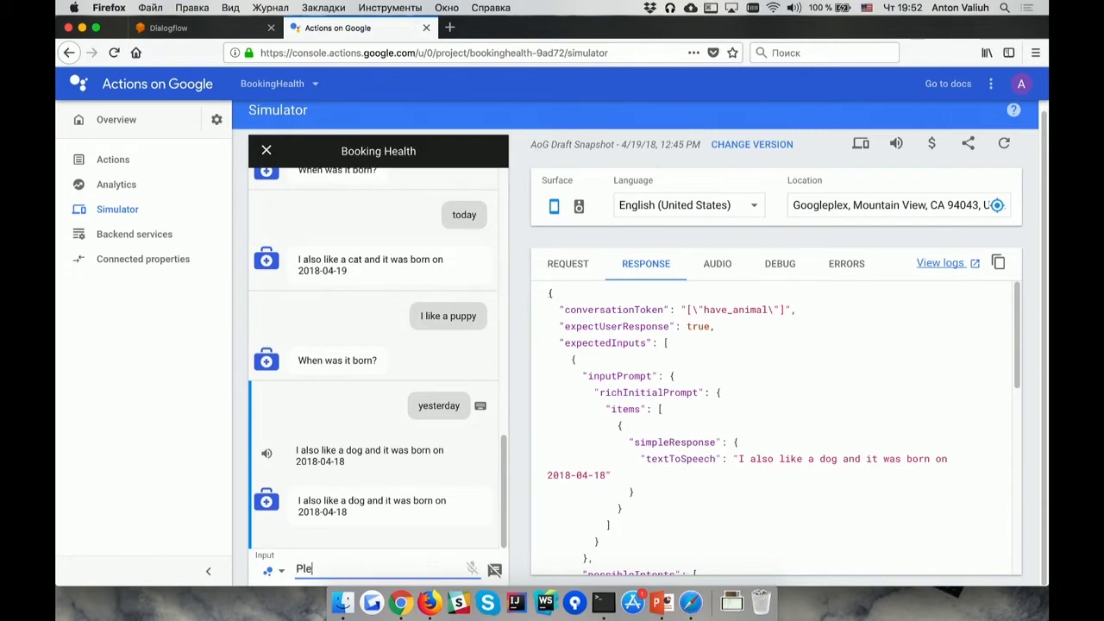
pyautogui.write('ase tell me more')
pyautogui.press('Return')
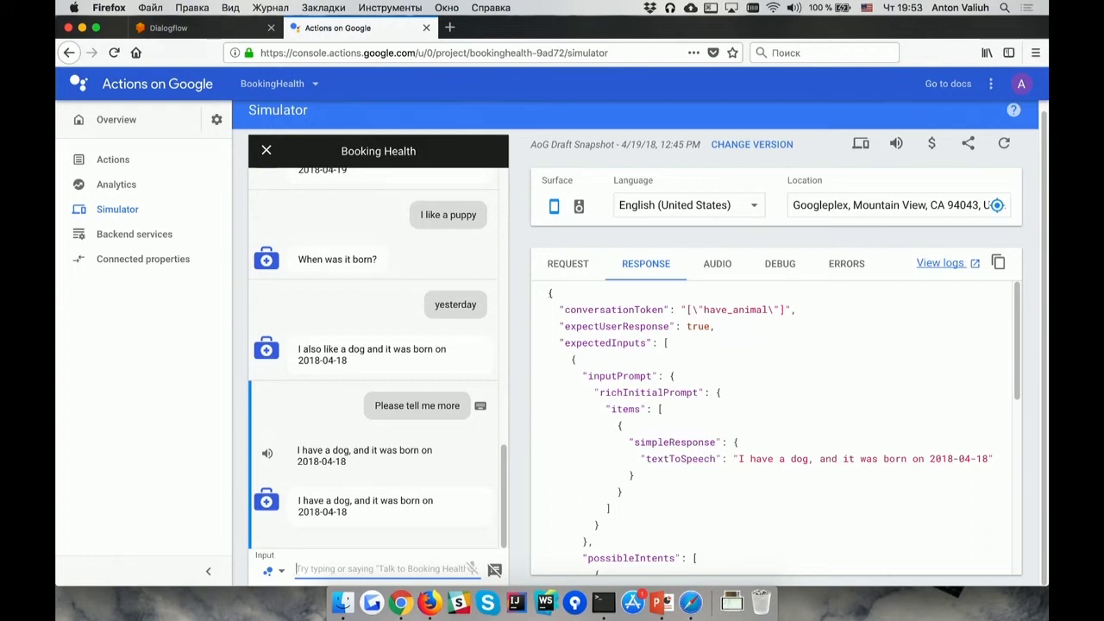
# Return to Dialogflow and open first_intent to review its output context, training phrases, parameters and text response.
pyautogui.click(181, 31)
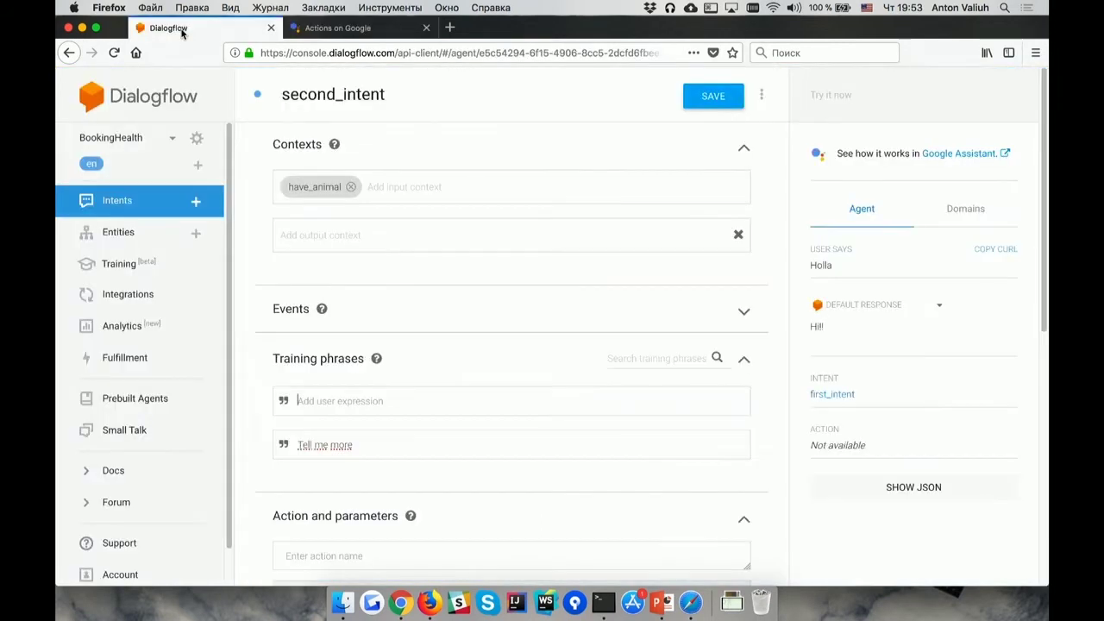
pyautogui.click(157, 200)
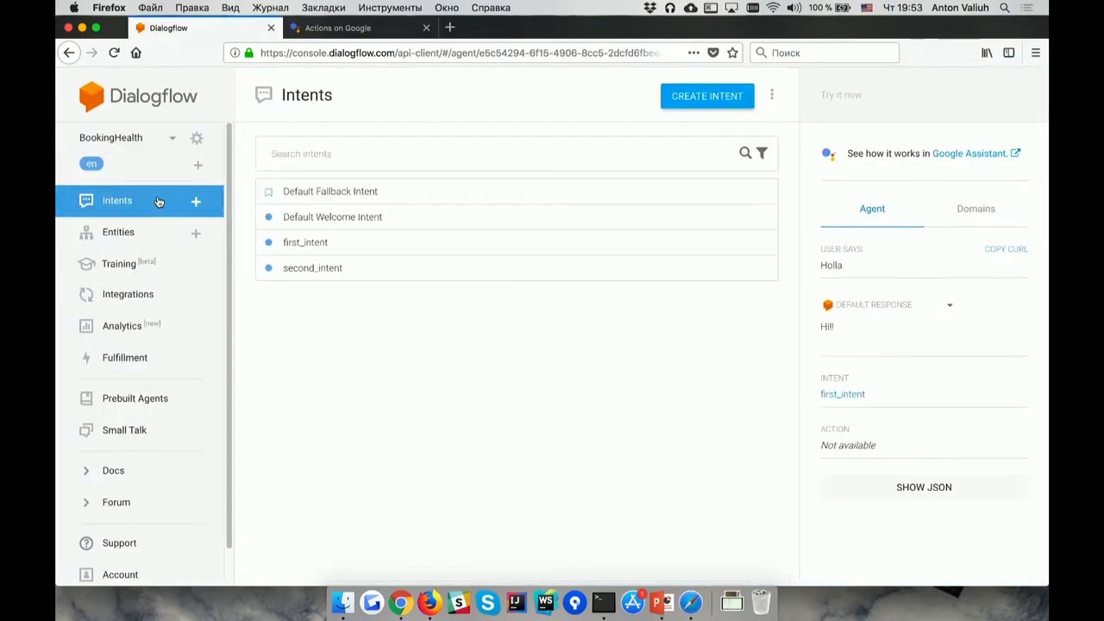
pyautogui.click(336, 246)
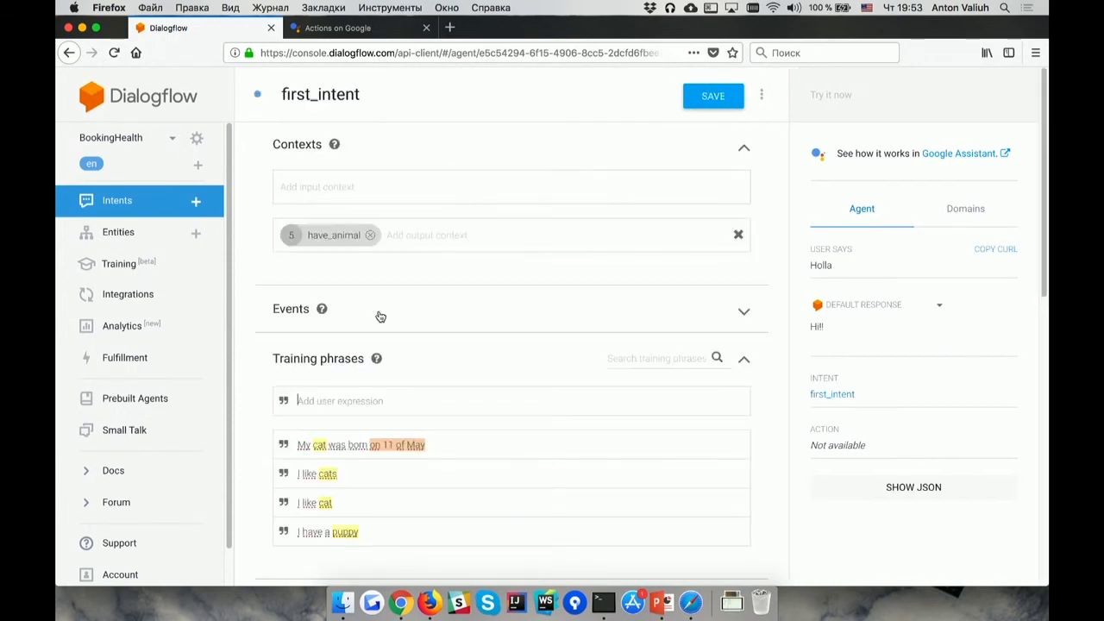
pyautogui.scroll(-5, 400, 434)
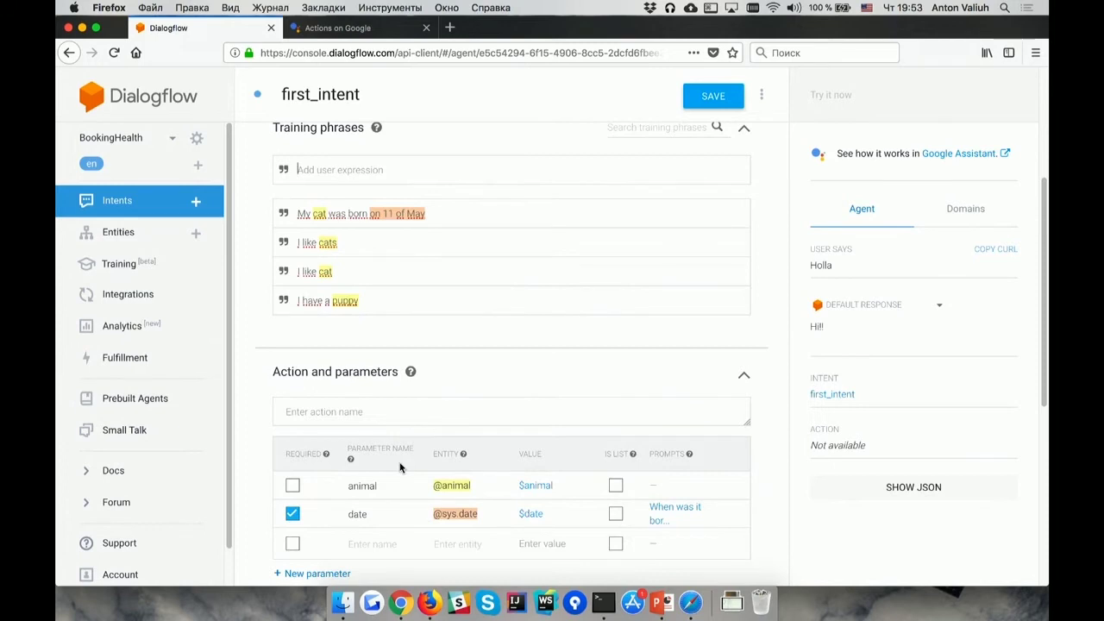
pyautogui.scroll(-5, 400, 467)
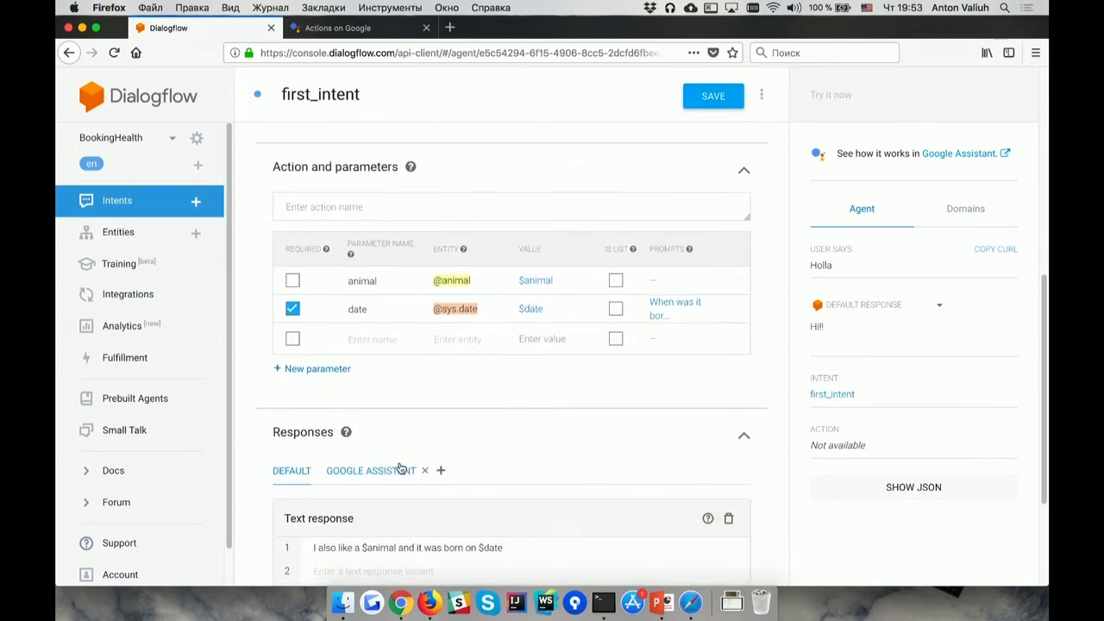
pyautogui.scroll(3, 400, 468)
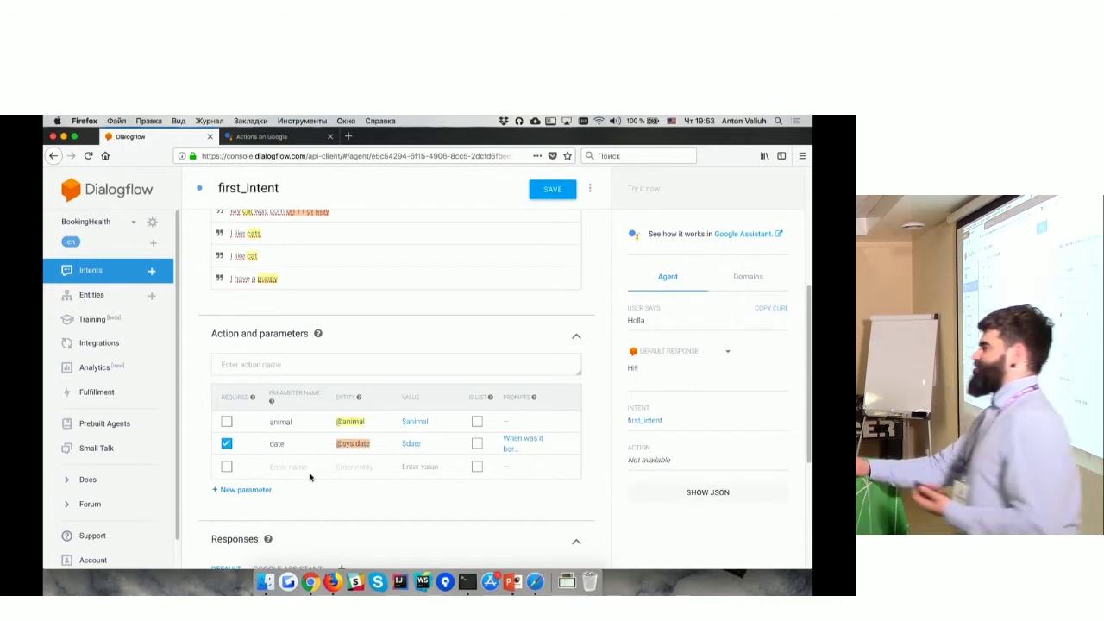
# Switch to the presentation's desktop and advance to the Firebase slide.
pyautogui.hotkey('ctrl', 'Up')
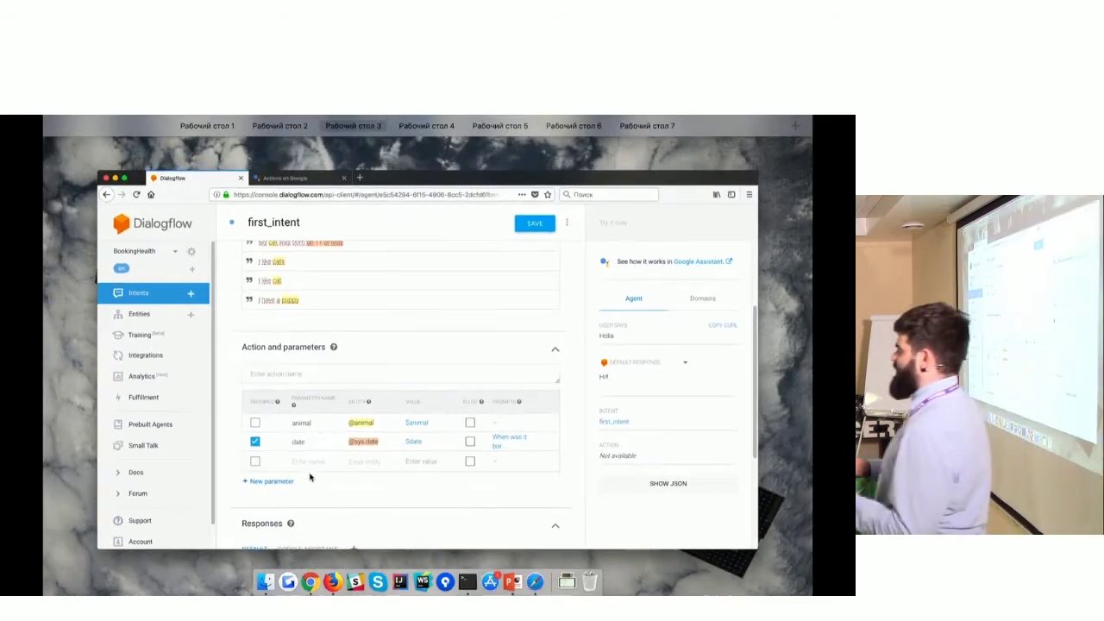
pyautogui.click(217, 147)
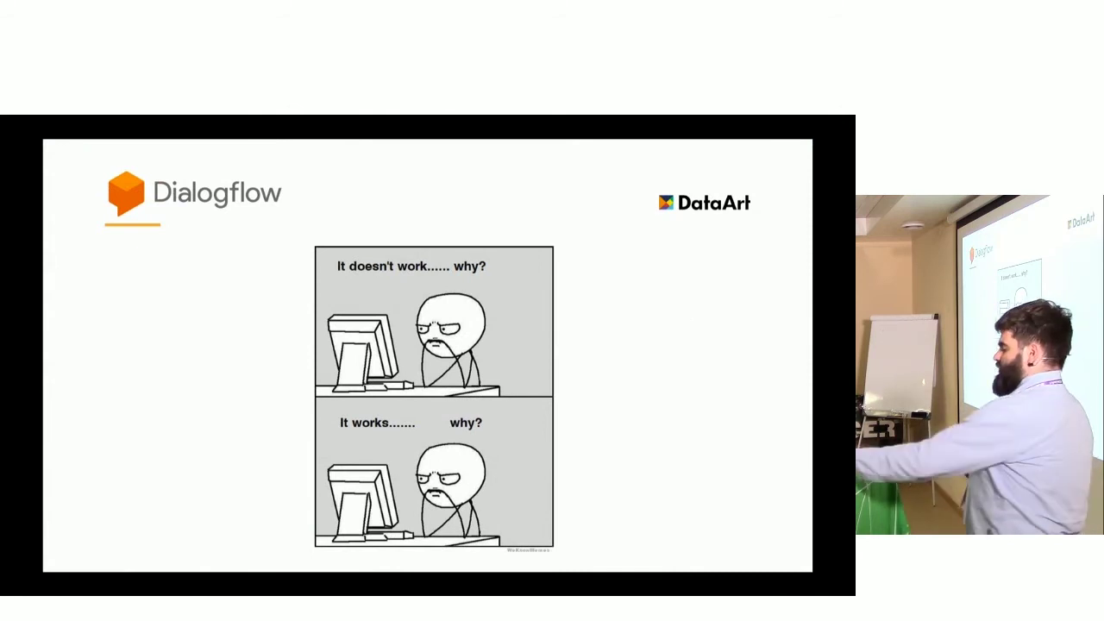
pyautogui.press('Right')
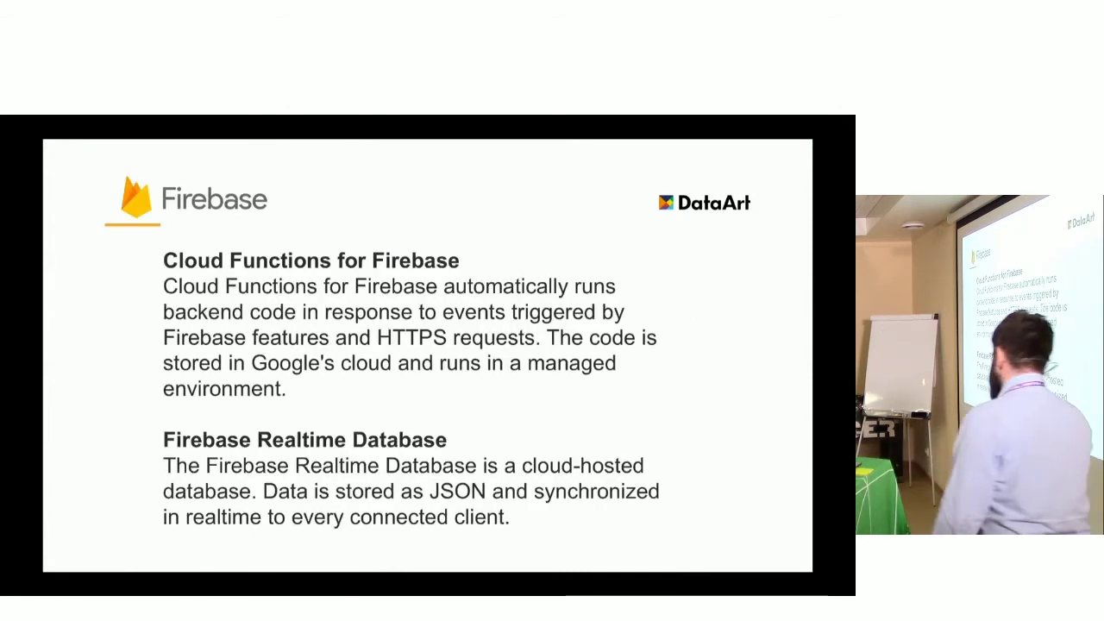